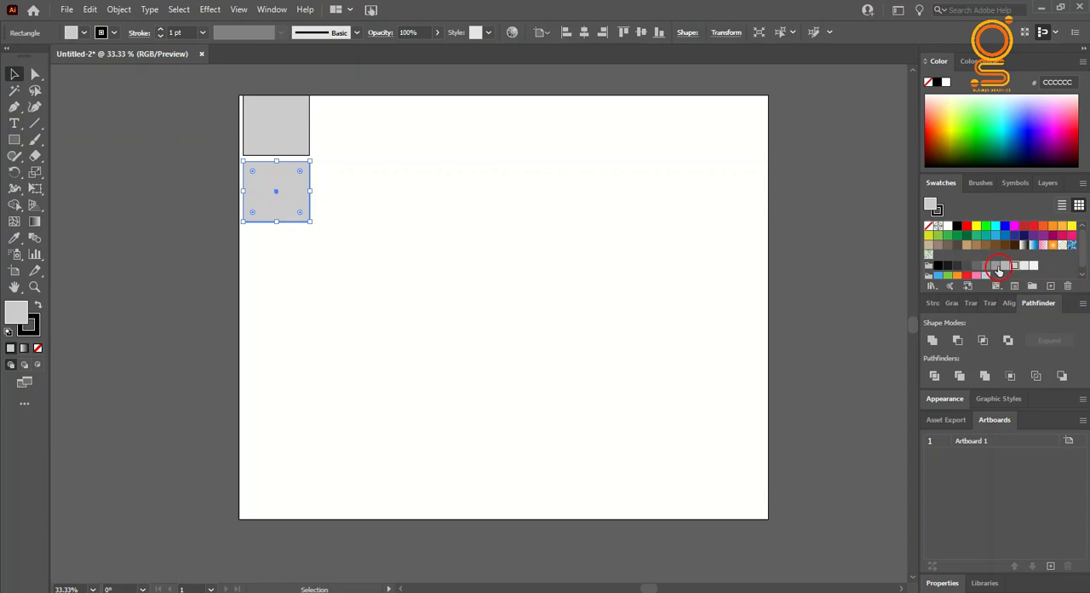
# Step: Fill the second palette square with gray 999999 and duplicate it below as squares filled with 666666
pyautogui.hotkey('ctrl', 'z')
pyautogui.click(994, 267)
pyautogui.click(288, 202)
pyautogui.press('super')
pyautogui.moveTo(276, 195); pyautogui.dragTo(282, 332)
pyautogui.click(978, 267)
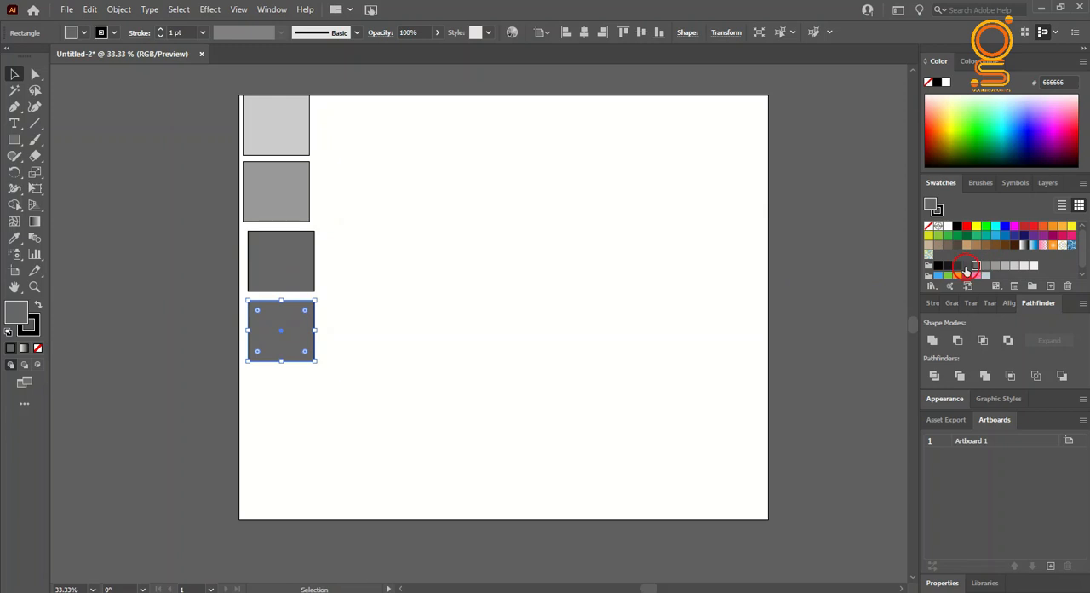
# Step: Fill the lowest palette square with dark gray 333333
pyautogui.click(966, 266)
pyautogui.click(966, 267)
pyautogui.click(511, 309)
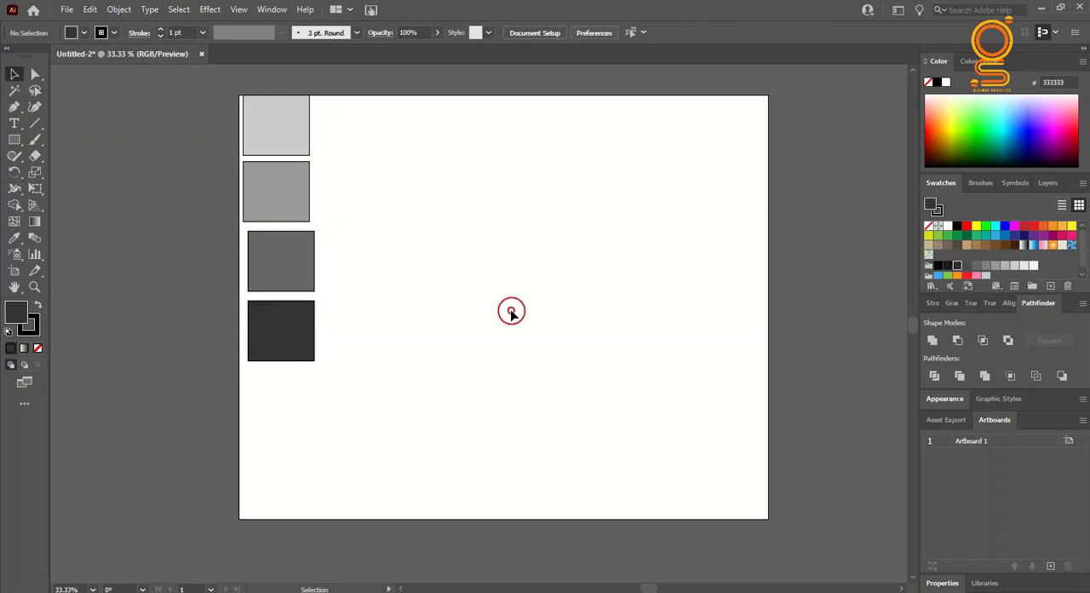
# Step: Draw a large rectangle in the artboard's upper middle and sample the 666666 palette square as its fill
pyautogui.moveTo(460, 156)
pyautogui.mouseDown()
pyautogui.moveTo(689, 244)
pyautogui.moveTo(660, 277)
pyautogui.mouseUp()
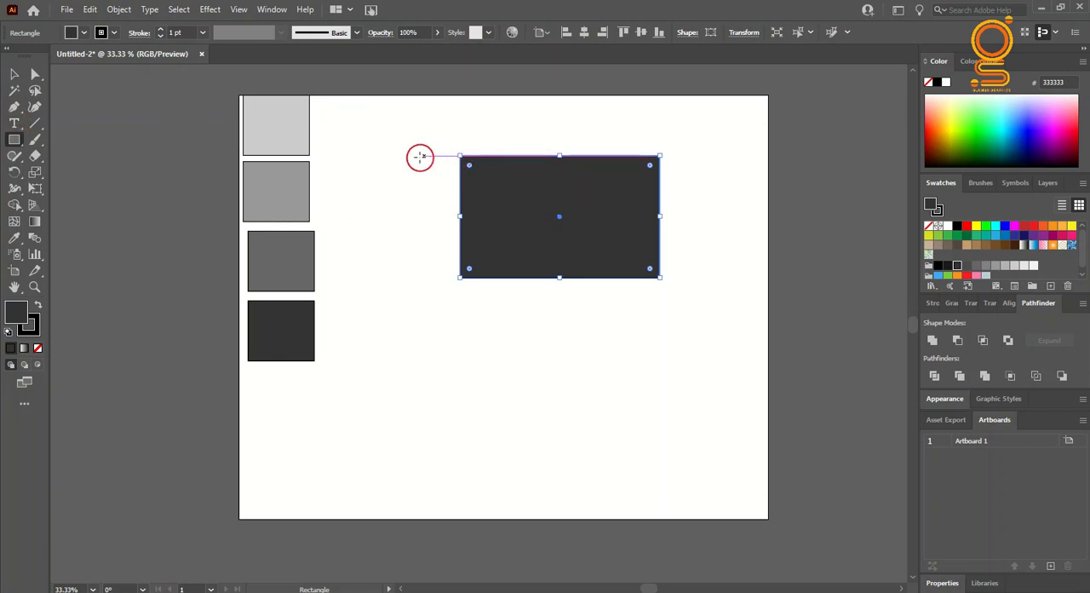
pyautogui.click(13, 77)
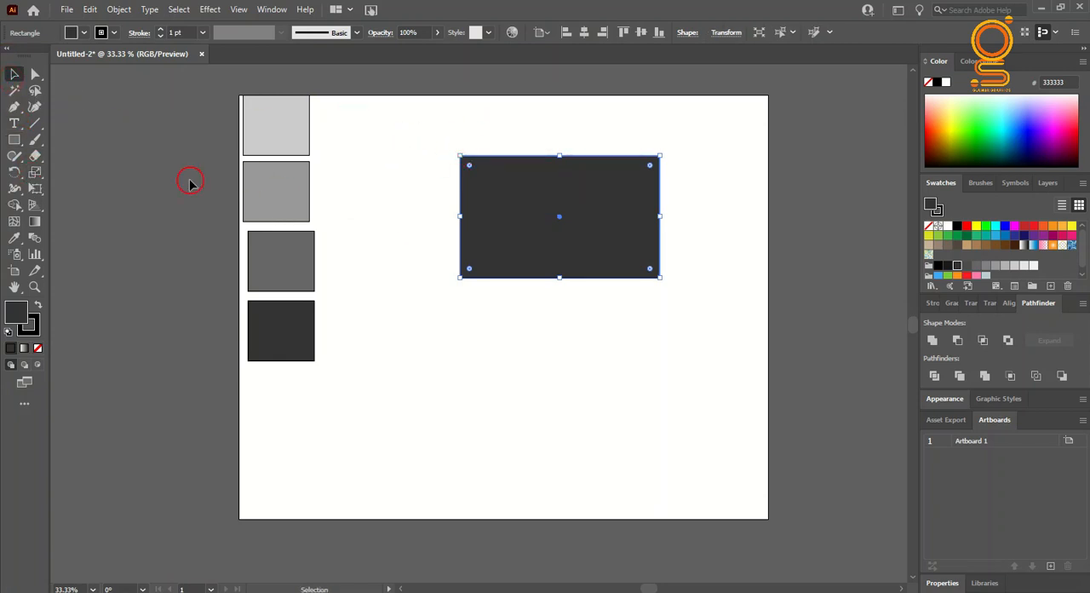
pyautogui.click(14, 239)
pyautogui.click(282, 238)
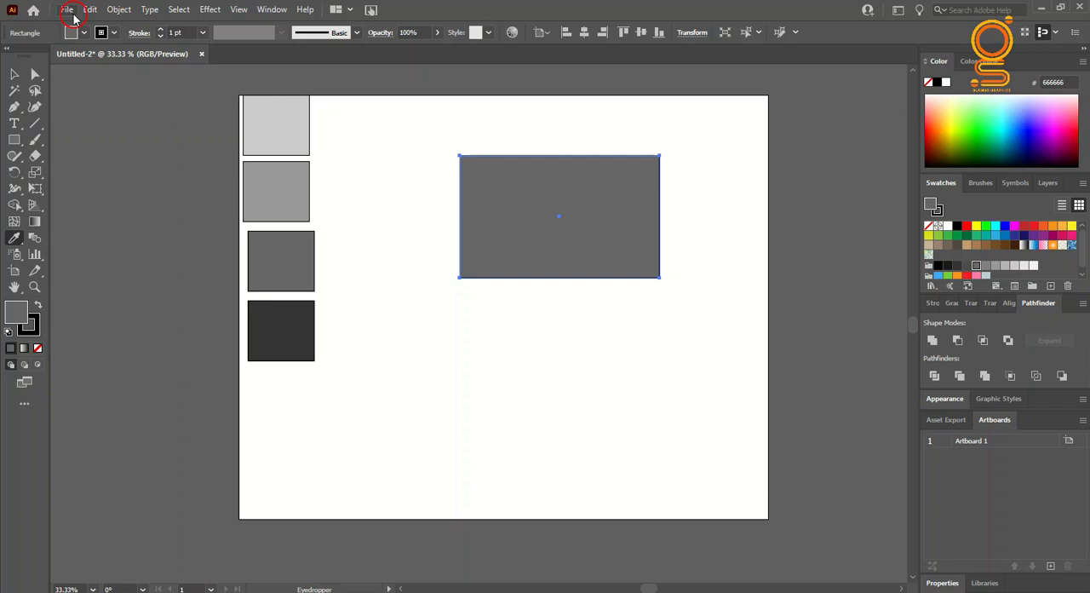
# Step: Draw a thin horizontal strip on top of the large rectangle, matching its width, and reduce the strip's height
pyautogui.click(14, 142)
pyautogui.moveTo(460, 131); pyautogui.dragTo(660, 156)
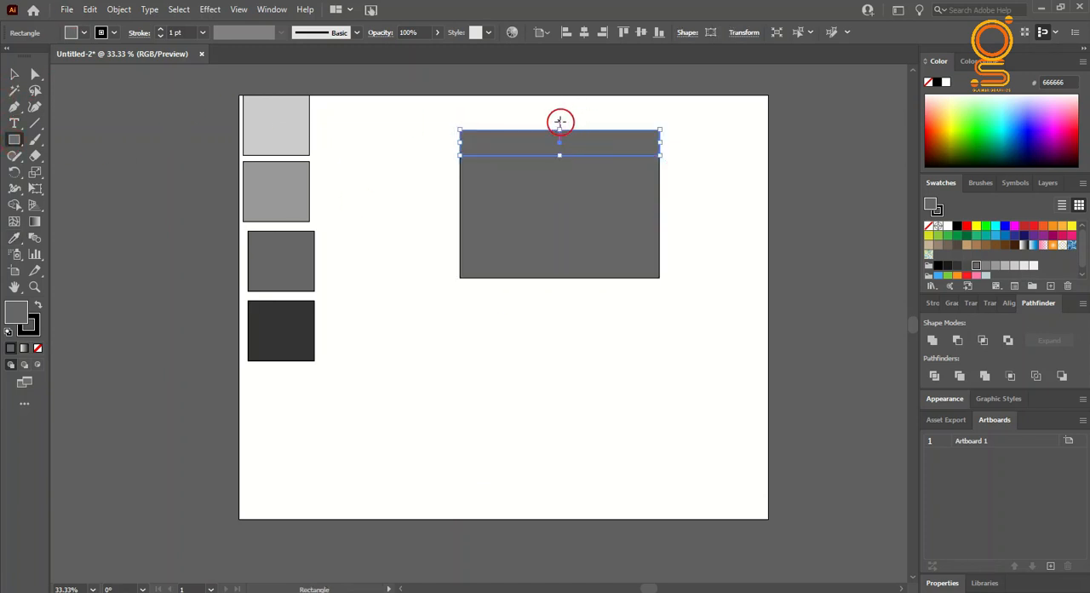
pyautogui.moveTo(561, 131); pyautogui.dragTo(560, 138)
pyautogui.press('v')
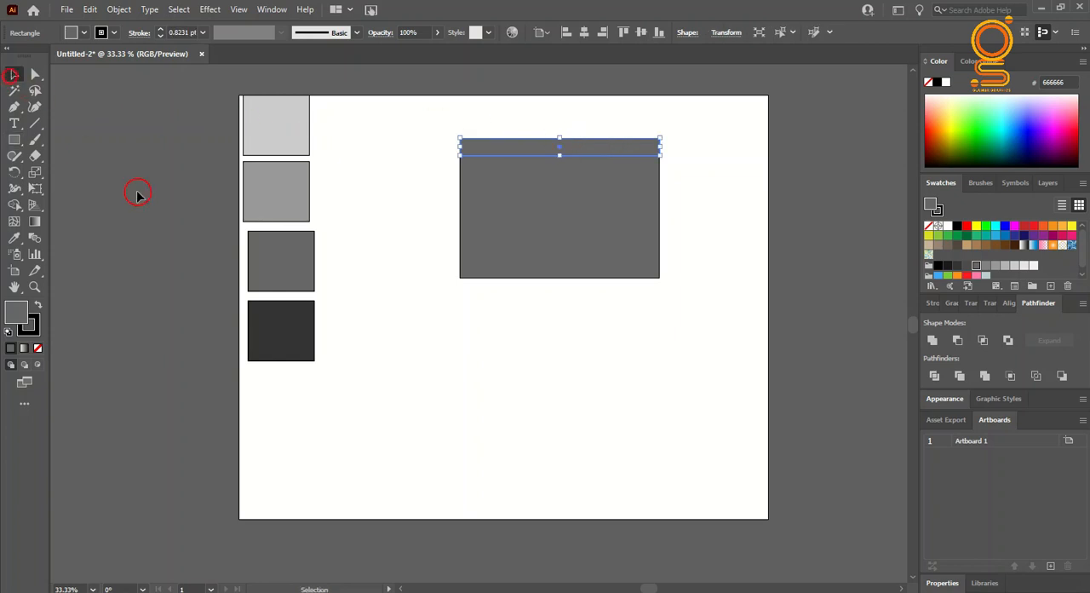
# Step: Remove the outline from both the large rectangle and the thin strip
pyautogui.click(327, 247)
pyautogui.moveTo(443, 109); pyautogui.dragTo(526, 206)
pyautogui.click(39, 349)
pyautogui.click(474, 352)
# Step: Move the strip down inside the rectangle's upper edge and sample the 999999 palette square's colour for it
pyautogui.moveTo(540, 152); pyautogui.dragTo(540, 167)
pyautogui.click(261, 180)
pyautogui.click(581, 177)
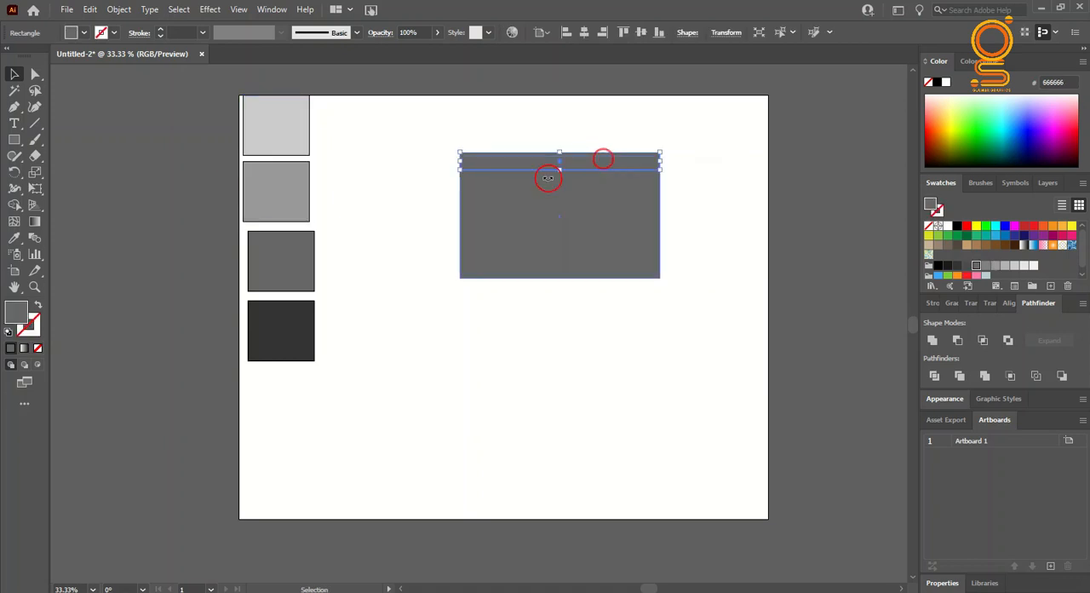
pyautogui.click(21, 242)
pyautogui.click(286, 175)
pyautogui.click(13, 80)
pyautogui.click(116, 152)
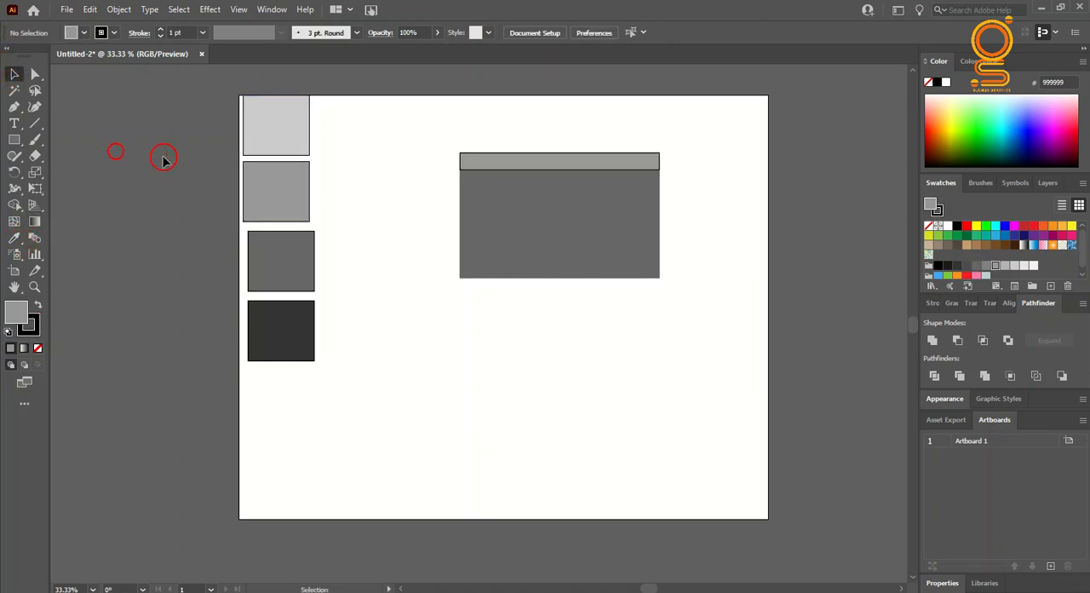
# Step: Remove the black outline from the light gray strip
pyautogui.scroll(3, 562, 139)
pyautogui.moveTo(460, 265)
pyautogui.mouseDown()
pyautogui.moveTo(467, 301)
pyautogui.moveTo(454, 276)
pyautogui.moveTo(462, 271)
pyautogui.mouseUp()
pyautogui.click(517, 213)
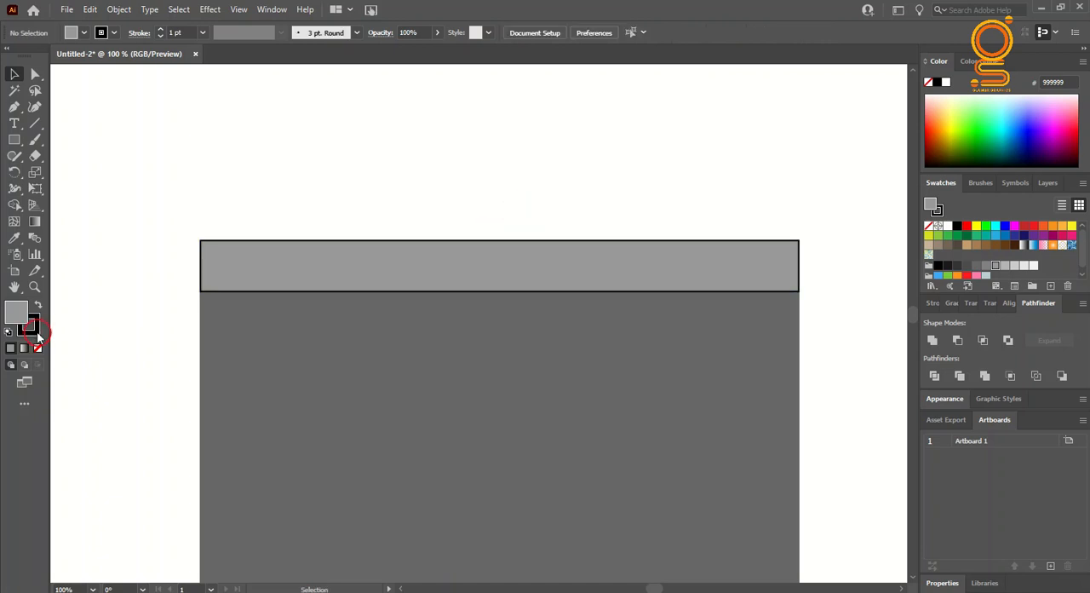
pyautogui.click(268, 281)
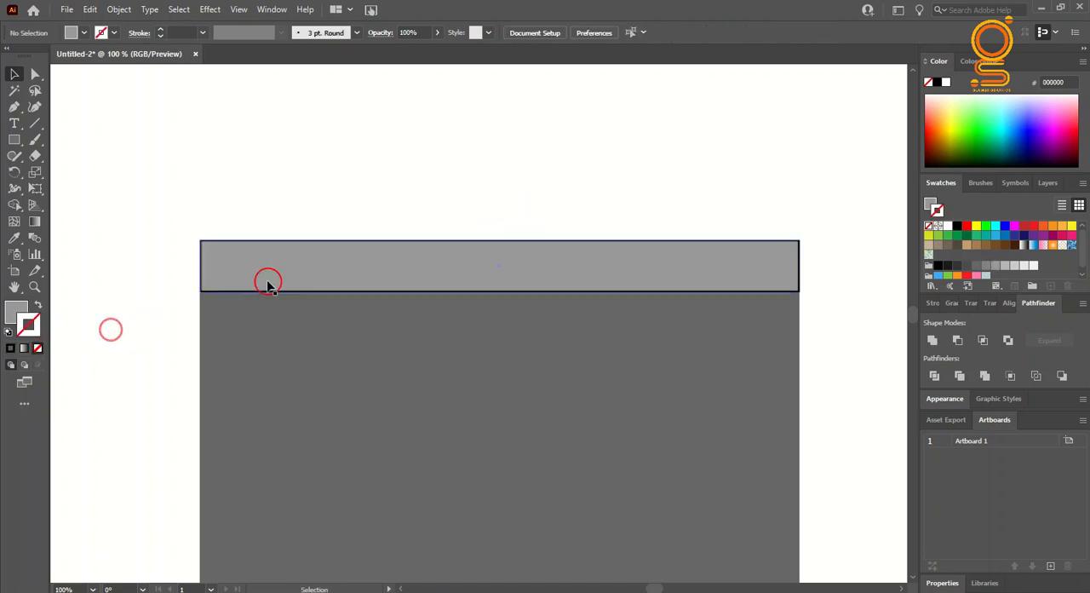
pyautogui.click(36, 347)
pyautogui.click(153, 309)
# Step: Duplicate the light strip to the rectangle's lower edge and sample the 333333 palette square's colour for the copy
pyautogui.scroll(-2, 367, 304)
pyautogui.moveTo(386, 252)
pyautogui.mouseDown()
pyautogui.moveTo(377, 350)
pyautogui.moveTo(390, 409)
pyautogui.mouseUp()
pyautogui.keyDown('ctrl'); pyautogui.hscroll(-4, 370, 457); pyautogui.keyUp('ctrl')
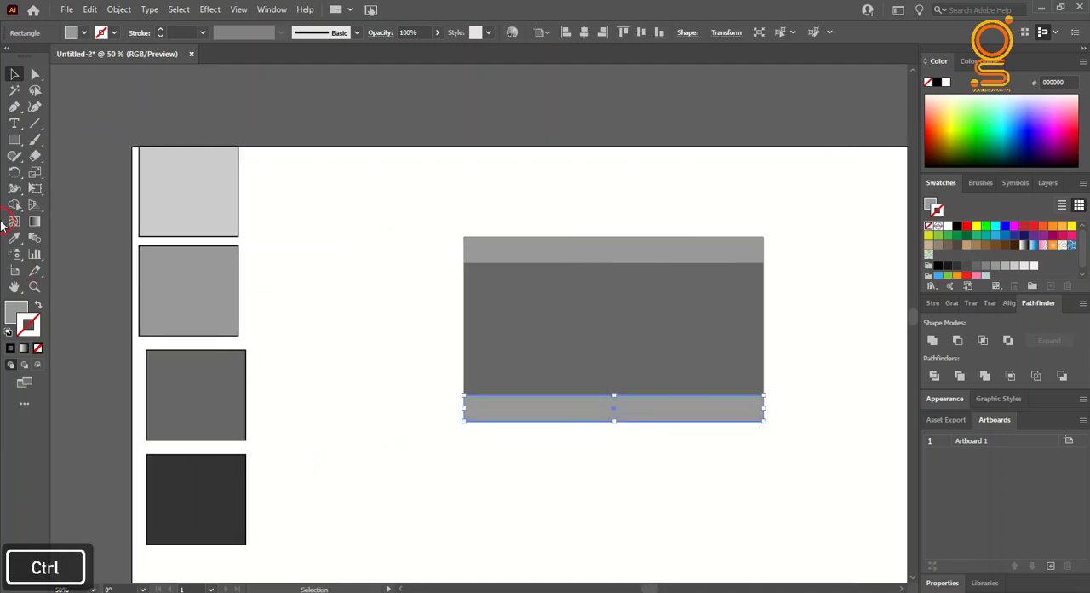
pyautogui.click(14, 237)
pyautogui.click(190, 496)
pyautogui.click(14, 74)
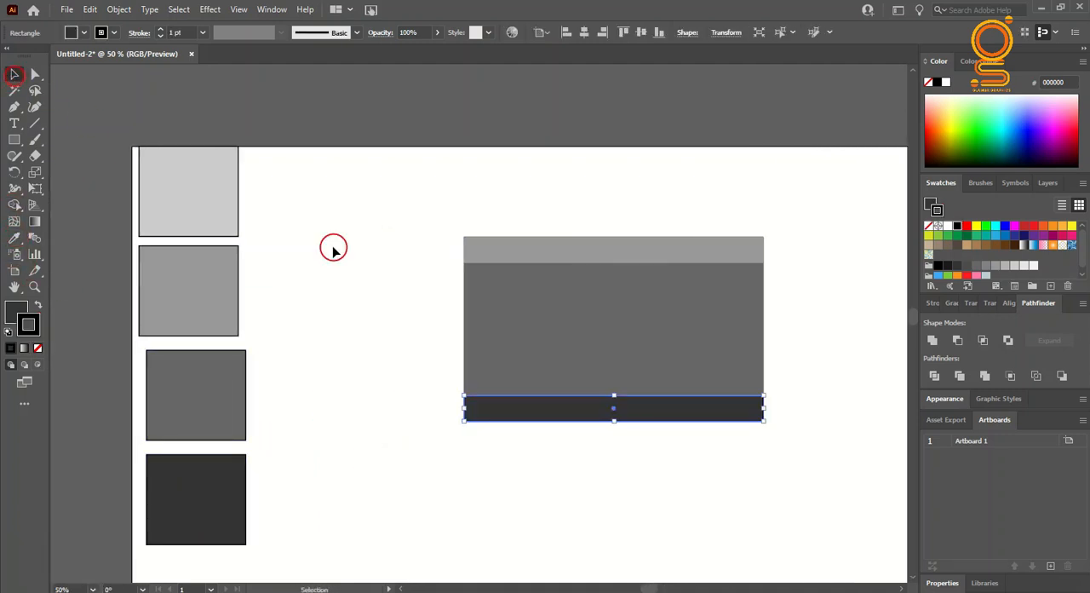
# Step: Remove the black outline from the dark strip at the rectangle's lower edge
pyautogui.moveTo(614, 412); pyautogui.dragTo(613, 411)
pyautogui.click(734, 457)
pyautogui.click(38, 347)
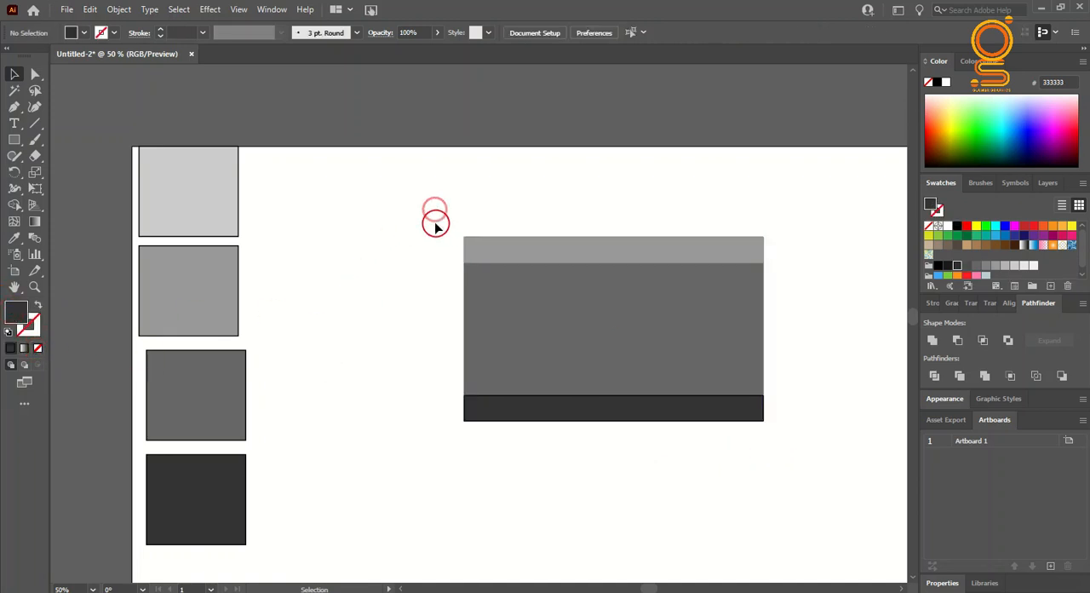
pyautogui.click(512, 410)
pyautogui.click(34, 333)
pyautogui.click(38, 347)
# Step: Group the large rectangle with its light and dark strips into one brick
pyautogui.moveTo(431, 213); pyautogui.dragTo(772, 460)
pyautogui.rightClick(708, 287)
pyautogui.click(732, 181)
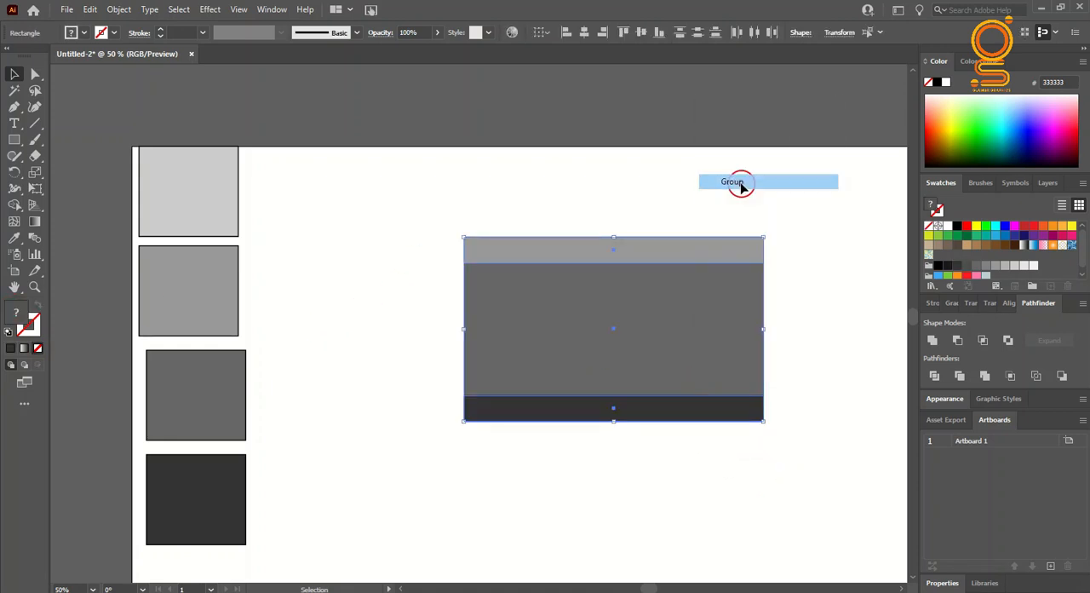
# Step: Move the four gray palette squares off the artboard to the empty area beyond its upper-left corner
pyautogui.moveTo(133, 144); pyautogui.dragTo(242, 535)
pyautogui.scroll(-1, 272, 500)
pyautogui.moveTo(218, 426); pyautogui.dragTo(98, 293)
pyautogui.click(170, 404)
pyautogui.hscroll(1, 195, 421)
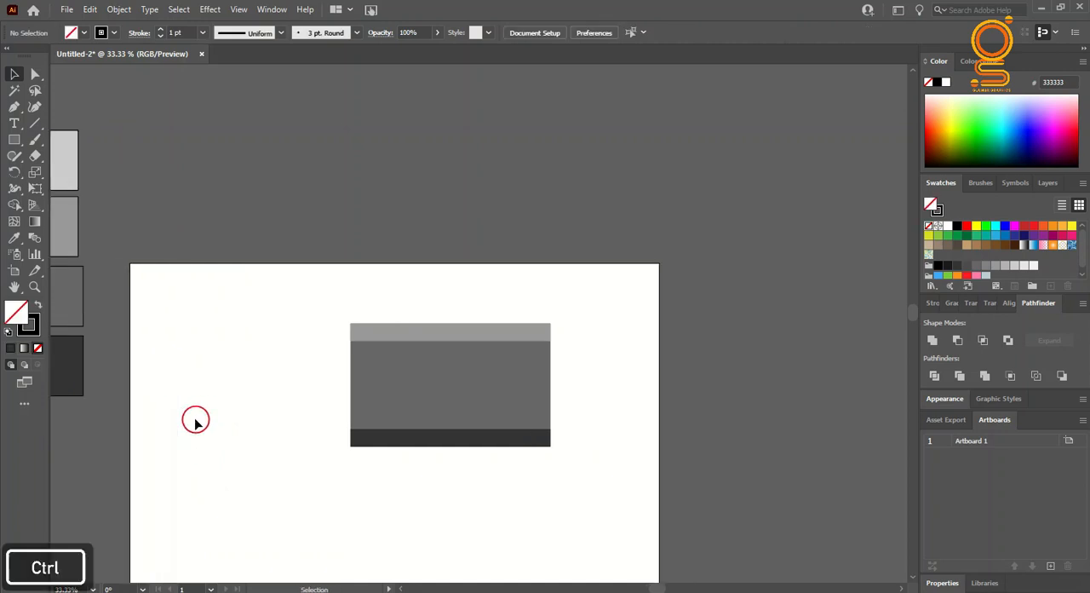
# Step: Scale the brick group down to a small tile and place it in the artboard's upper-left corner
pyautogui.hscroll(-2, 195, 421)
pyautogui.scroll(-1, 227, 414)
pyautogui.moveTo(418, 342); pyautogui.dragTo(689, 470)
pyautogui.moveTo(647, 411); pyautogui.dragTo(248, 245)
pyautogui.hscroll(-1, 280, 269)
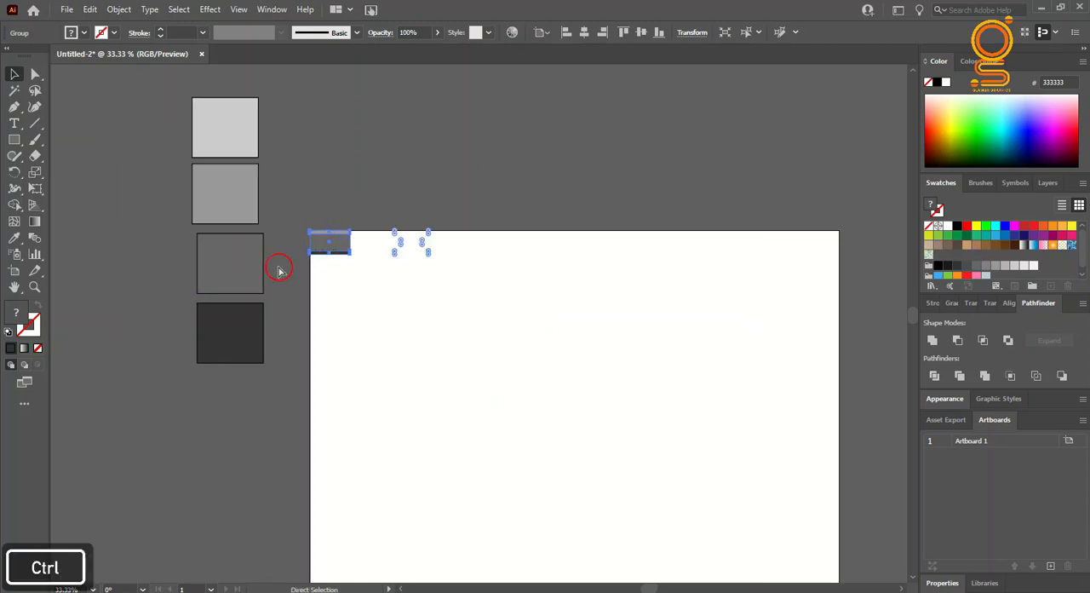
pyautogui.scroll(-1, 427, 250)
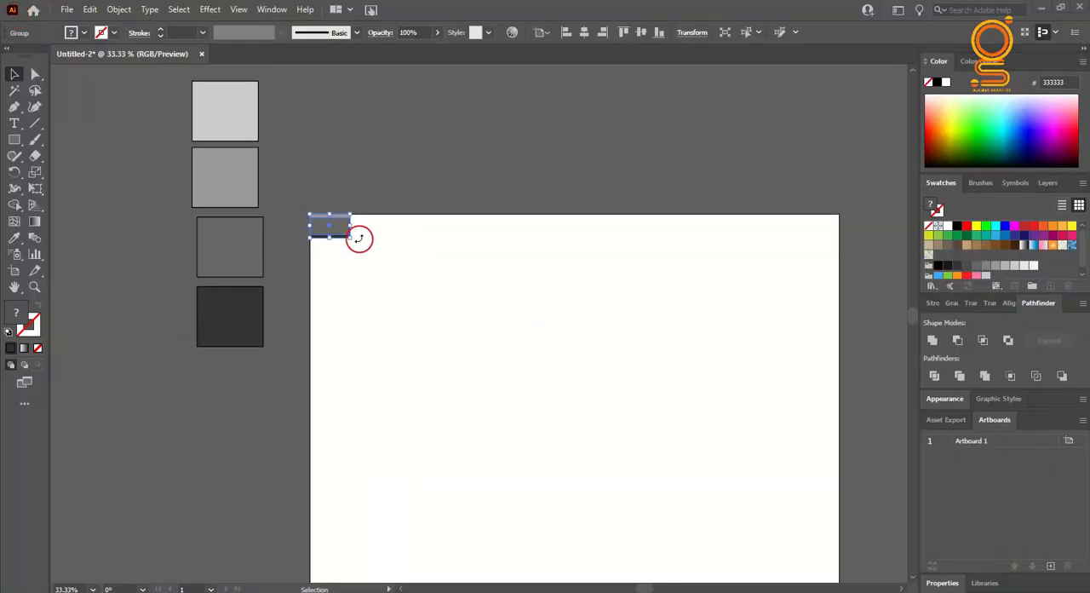
# Step: Duplicate the brick sideways with a small gap and repeat the copy until the row spans about twice the artboard's width
pyautogui.moveTo(329, 228); pyautogui.dragTo(375, 228)
pyautogui.hotkey('ctrl', 'd')
pyautogui.hotkey('ctrl', 'd')
pyautogui.hotkey('ctrl', 'd')
pyautogui.hotkey('ctrl', 'd')
pyautogui.hotkey('ctrl', 'd')
pyautogui.hotkey('ctrl', 'd')
pyautogui.hotkey('ctrl', 'd')
pyautogui.hotkey('ctrl', 'd')
pyautogui.hotkey('ctrl', 'd')
pyautogui.hotkey('ctrl', 'd')
pyautogui.hotkey('ctrl', 'd')
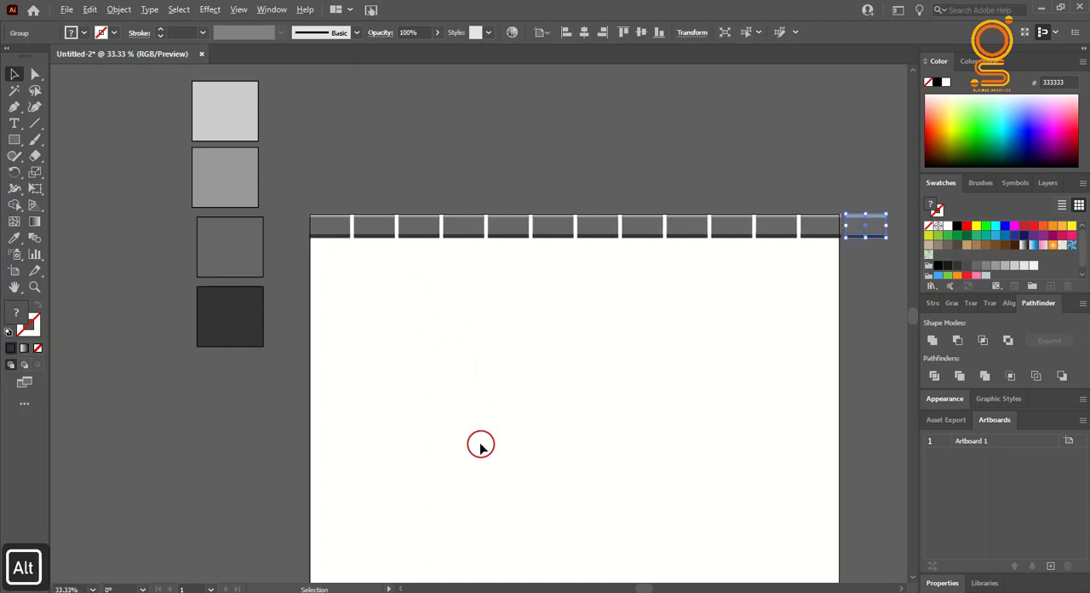
pyautogui.scroll(-2, 481, 436)
pyautogui.hotkey('ctrl', 'd')
pyautogui.hotkey('ctrl', 'd')
pyautogui.hotkey('ctrl', 'd')
pyautogui.hotkey('ctrl', 'd')
pyautogui.hotkey('ctrl', 'd')
pyautogui.hotkey('ctrl', 'd')
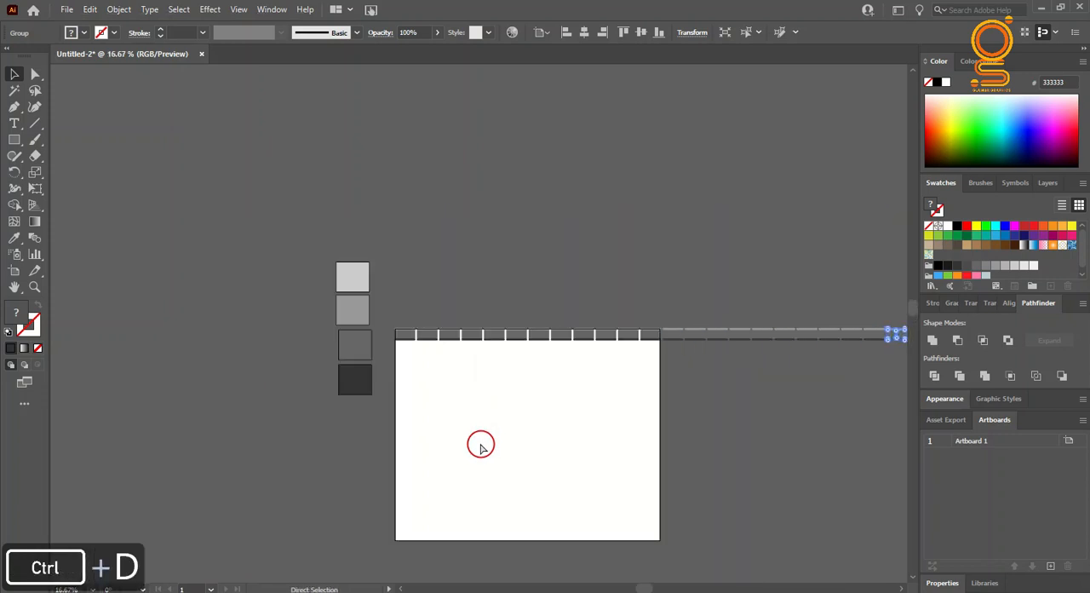
pyautogui.scroll(-3, 482, 445)
pyautogui.hscroll(2, 252, 190)
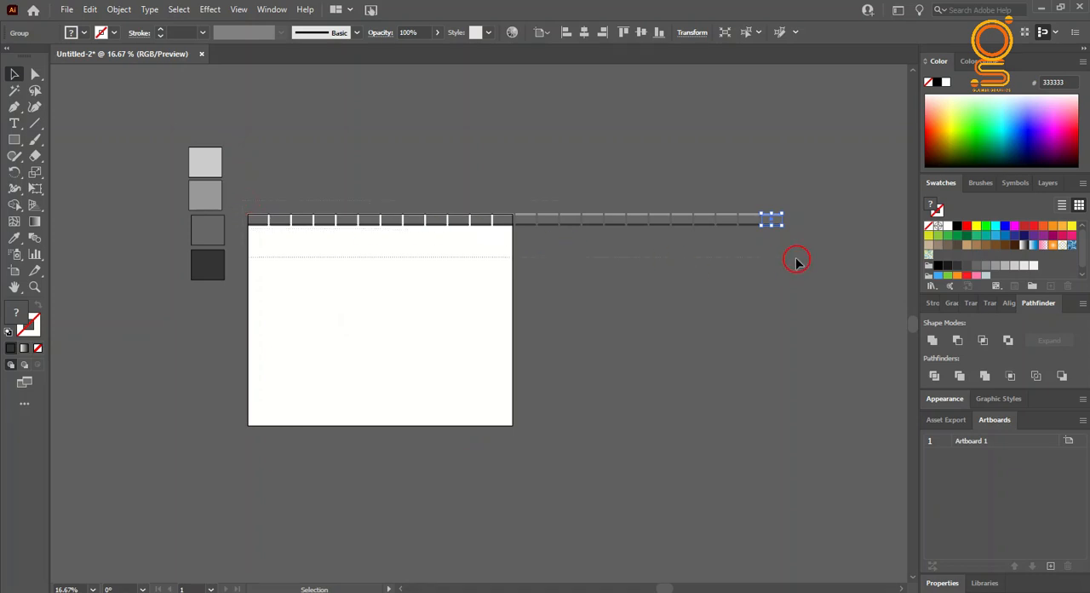
# Step: Select the entire brick row and duplicate it directly below with a narrow gap
pyautogui.moveTo(797, 259); pyautogui.dragTo(797, 259)
pyautogui.scroll(4, 303, 221)
pyautogui.moveTo(212, 221); pyautogui.dragTo(212, 275)
pyautogui.scroll(-2, 211, 275)
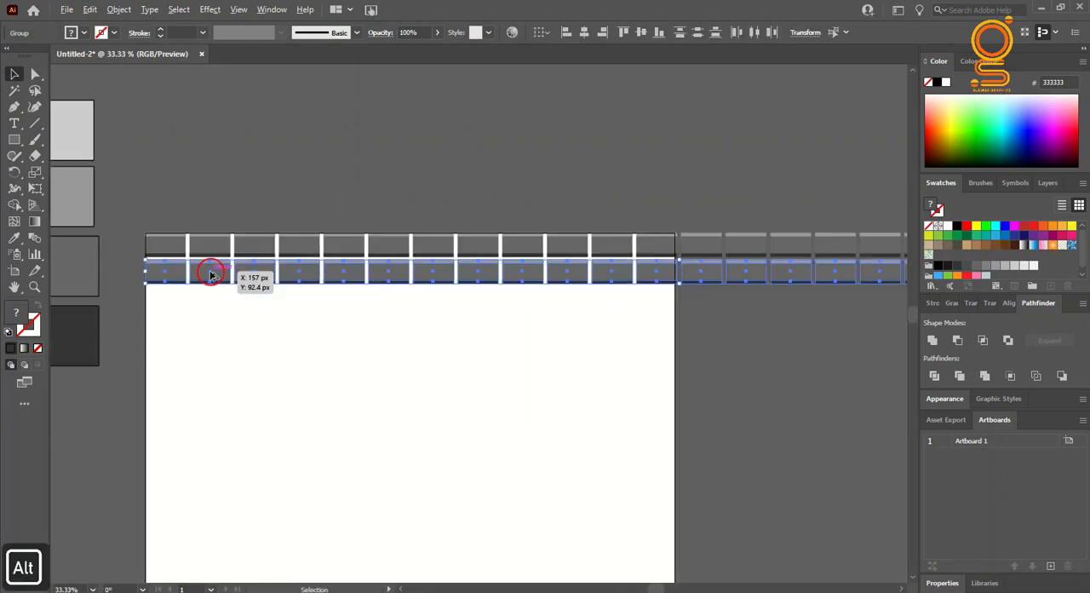
# Step: Repeat the row duplication downward until the brick wall extends to about twice the artboard's height
pyautogui.scroll(-2, 212, 275)
pyautogui.hotkey('ctrl', 'd')
pyautogui.hotkey('ctrl', 'd')
pyautogui.hotkey('ctrl', 'd')
pyautogui.hotkey('ctrl', 'd')
pyautogui.hotkey('ctrl', 'd')
pyautogui.hotkey('ctrl', 'd')
pyautogui.hotkey('ctrl', 'd')
pyautogui.hotkey('ctrl', 'd')
pyautogui.hotkey('ctrl', 'd')
pyautogui.hotkey('ctrl', 'd')
pyautogui.hotkey('ctrl', 'd')
pyautogui.hotkey('ctrl', 'd')
pyautogui.hotkey('ctrl', 'd')
pyautogui.hotkey('ctrl', 'd')
pyautogui.hotkey('ctrl', 'd')
pyautogui.hotkey('ctrl', 'd')
pyautogui.hotkey('ctrl', 'd')
pyautogui.hotkey('ctrl', 'd')
pyautogui.hotkey('ctrl', 'd')
pyautogui.hotkey('ctrl', 'd')
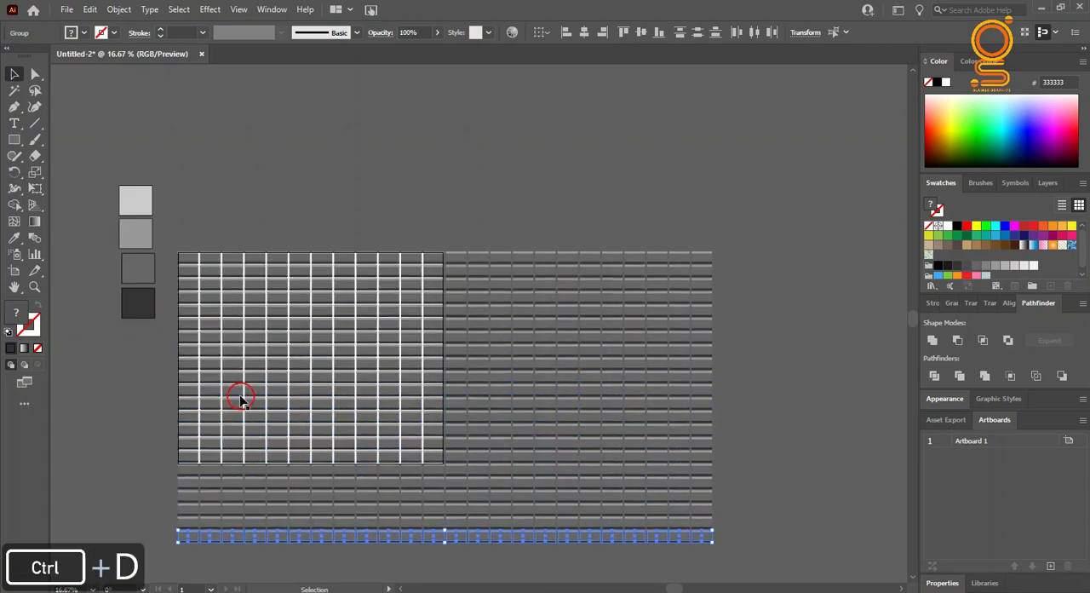
pyautogui.scroll(-1, 241, 400)
pyautogui.scroll(-3, 241, 400)
pyautogui.hotkey('ctrl', 'd')
pyautogui.hotkey('ctrl', 'd')
pyautogui.hotkey('ctrl', 'd')
pyautogui.hotkey('ctrl', 'd')
pyautogui.hotkey('ctrl', 'd')
pyautogui.hotkey('ctrl', 'd')
pyautogui.hotkey('ctrl', 'd')
pyautogui.hotkey('ctrl', 'd')
pyautogui.hotkey('ctrl', 'd')
pyautogui.hotkey('ctrl', 'd')
pyautogui.hotkey('ctrl', 'd')
pyautogui.hotkey('ctrl', 'd')
pyautogui.hotkey('ctrl', 'd')
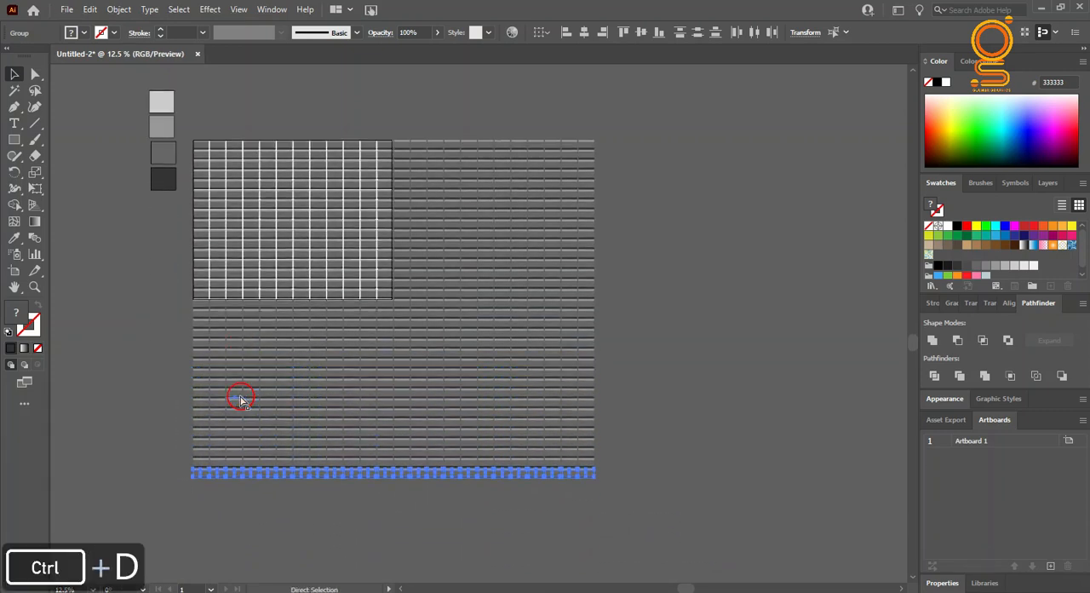
pyautogui.hotkey('ctrl', 'd')
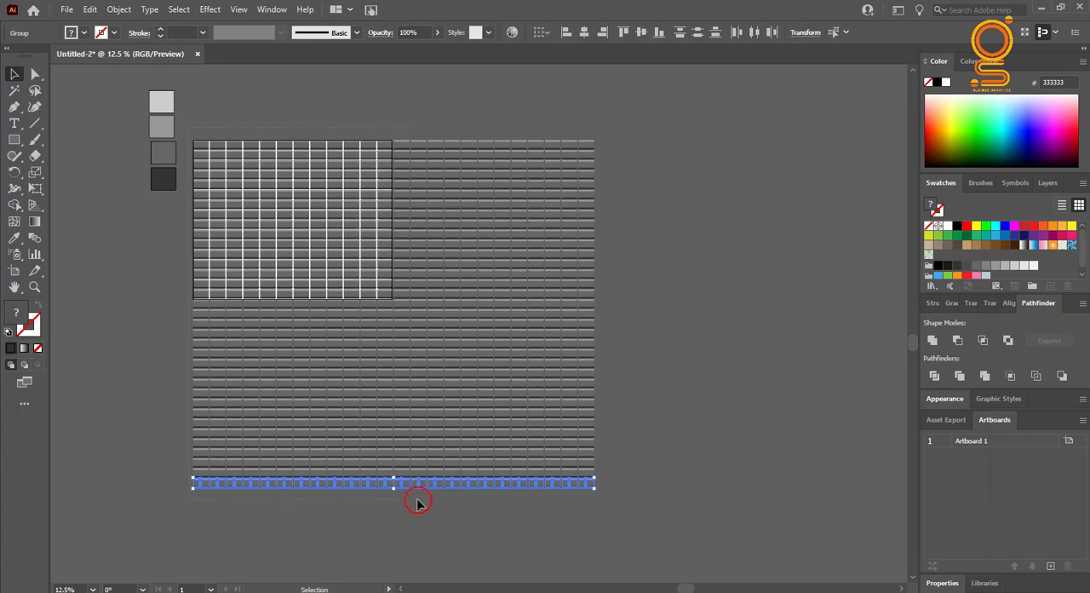
# Step: Select all the brick rows and group them into a single wall
pyautogui.hotkey('ctrl', 'a')
pyautogui.rightClick(531, 196)
pyautogui.click(565, 299)
pyautogui.click(657, 337)
pyautogui.click(554, 430)
pyautogui.moveTo(594, 492); pyautogui.dragTo(115, 287)
# Step: Scale the brick wall group down and centre it over the artboard
pyautogui.scroll(-1, 156, 281)
pyautogui.moveTo(594, 470)
pyautogui.mouseDown()
pyautogui.moveTo(434, 311)
pyautogui.moveTo(451, 377)
pyautogui.moveTo(595, 468)
pyautogui.mouseUp()
pyautogui.moveTo(582, 503); pyautogui.dragTo(592, 584)
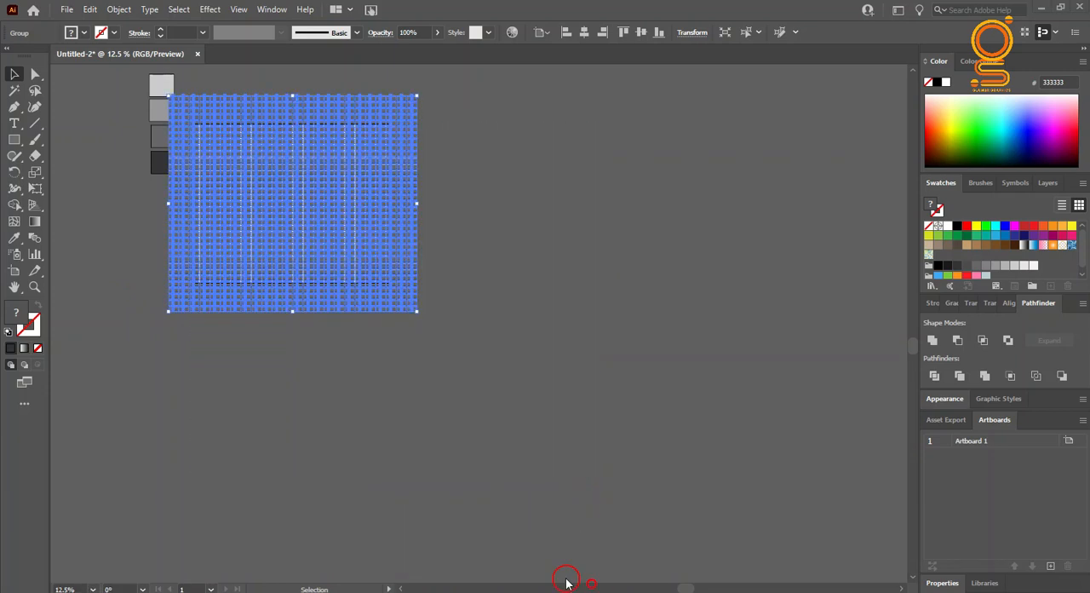
# Step: Shrink the brick wall to the artboard's height, widen it to the side edges, and centre it vertically
pyautogui.scroll(2, 160, 106)
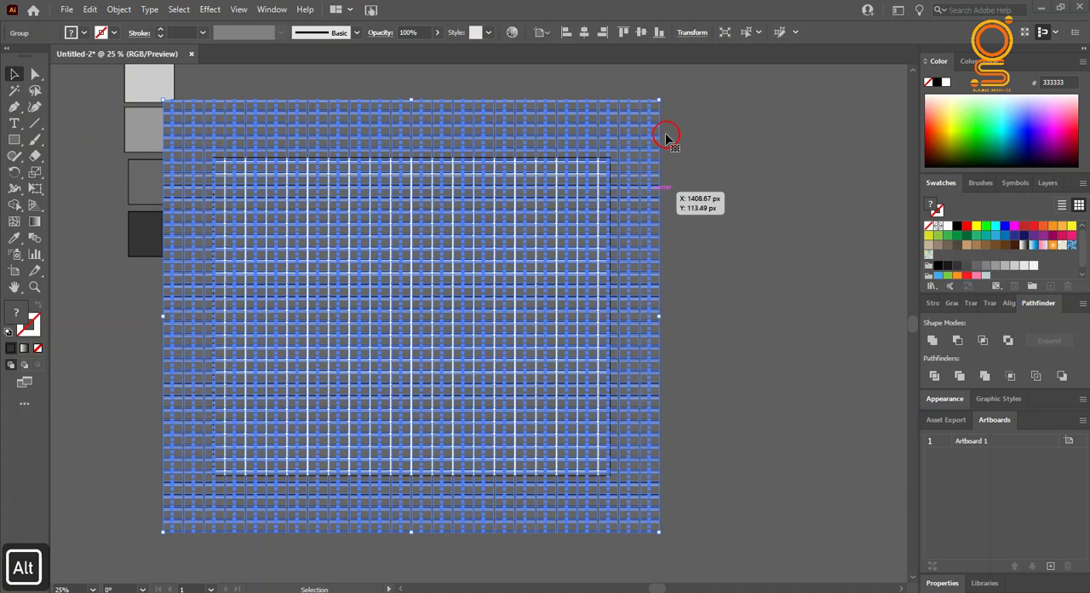
pyautogui.moveTo(659, 101); pyautogui.dragTo(610, 158)
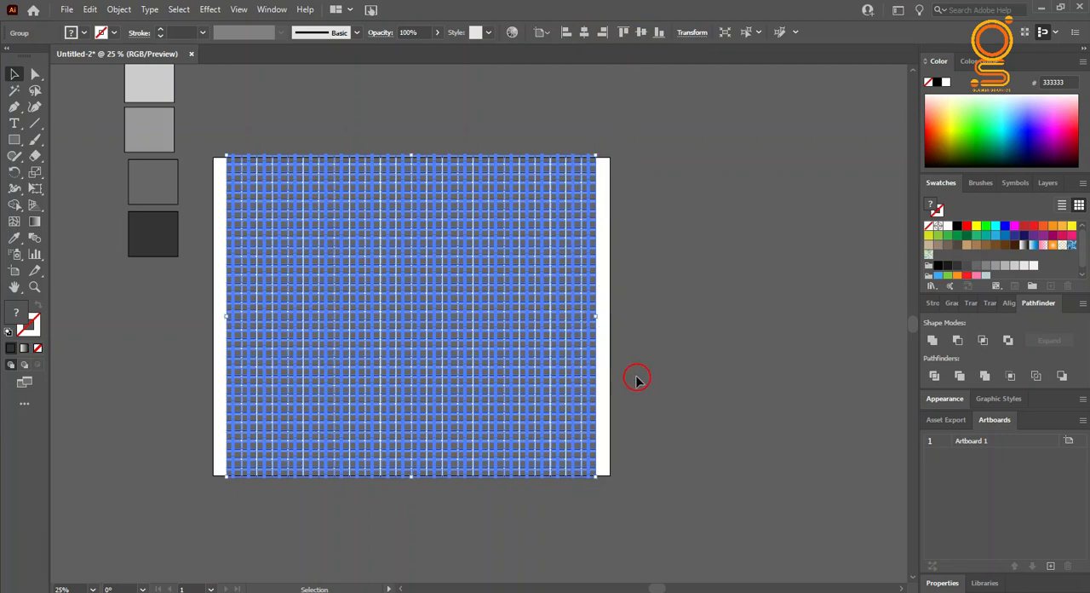
pyautogui.click(592, 501)
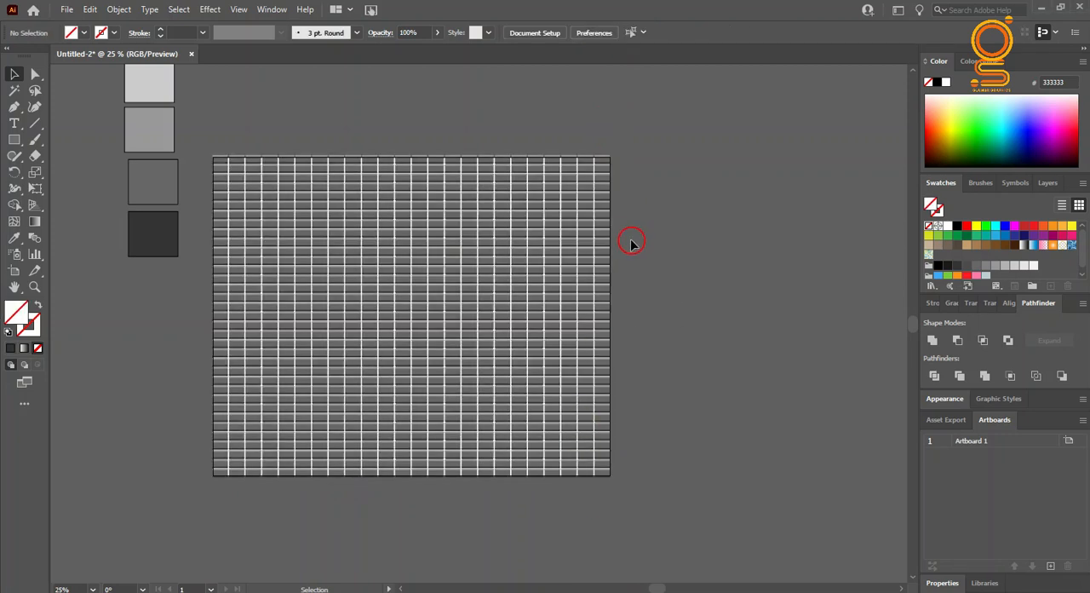
pyautogui.click(593, 271)
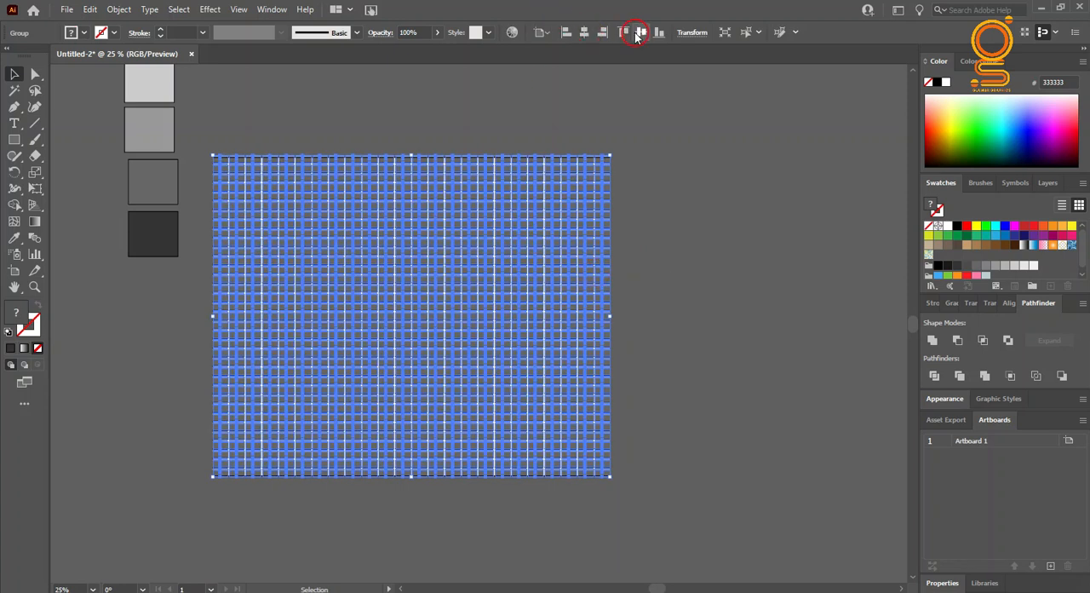
# Step: Move the four gray palette squares down beside the artboard's left edge
pyautogui.scroll(2, 119, 154)
pyautogui.moveTo(115, 139); pyautogui.dragTo(176, 418)
pyautogui.click(158, 440)
pyautogui.keyDown('alt'); pyautogui.scroll(1, 267, 360); pyautogui.keyUp('alt')
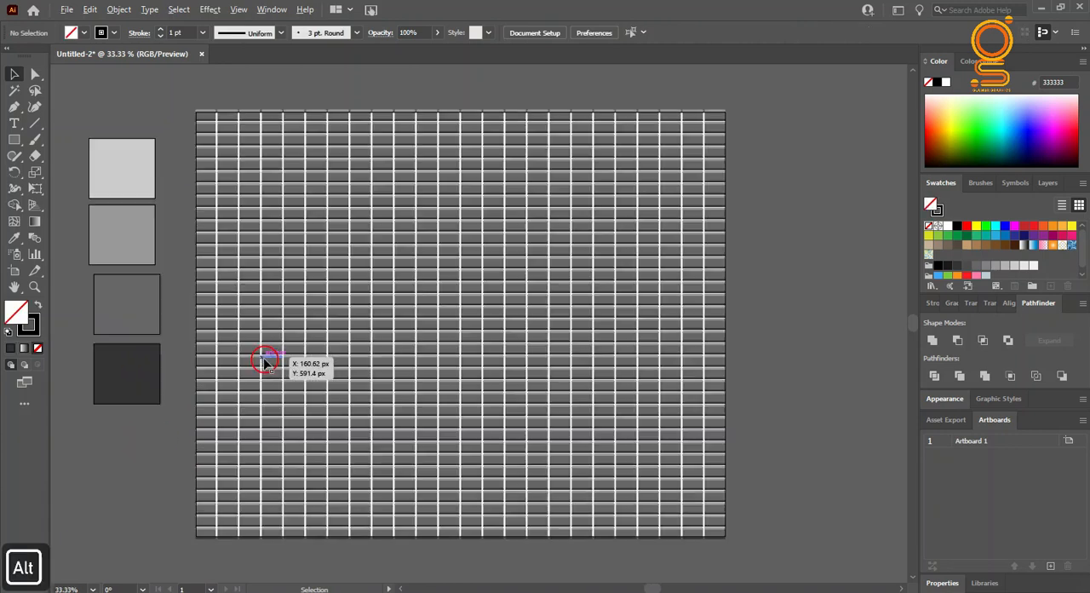
# Step: Draw a rectangle covering the whole artboard and fill it with the 999999 palette gray
pyautogui.click(14, 139)
pyautogui.moveTo(196, 112); pyautogui.dragTo(725, 536)
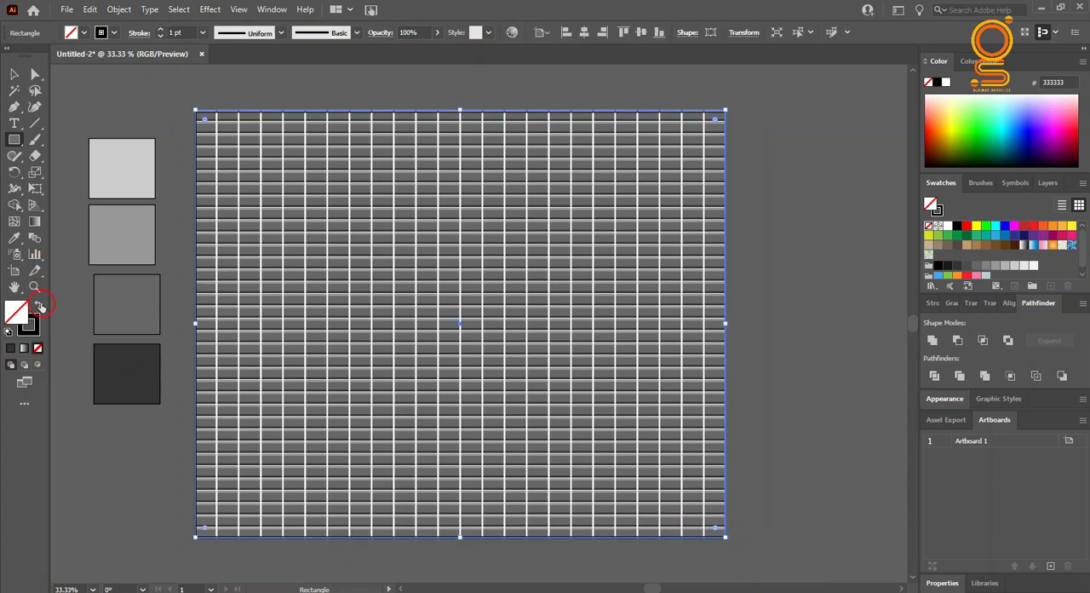
pyautogui.click(38, 349)
pyautogui.click(19, 309)
pyautogui.click(14, 237)
pyautogui.click(100, 241)
# Step: Send the gray rectangle behind the brick wall so it fills the gaps as mortar
pyautogui.click(14, 74)
pyautogui.rightClick(417, 252)
pyautogui.moveTo(520, 497)
pyautogui.click(622, 549)
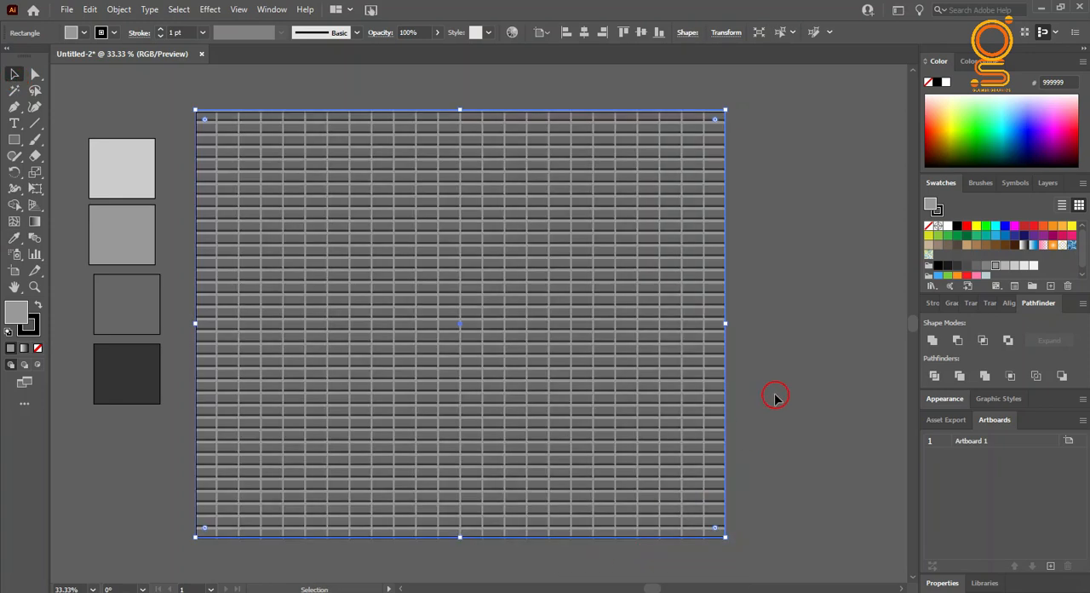
pyautogui.click(774, 399)
pyautogui.scroll(-1, 771, 404)
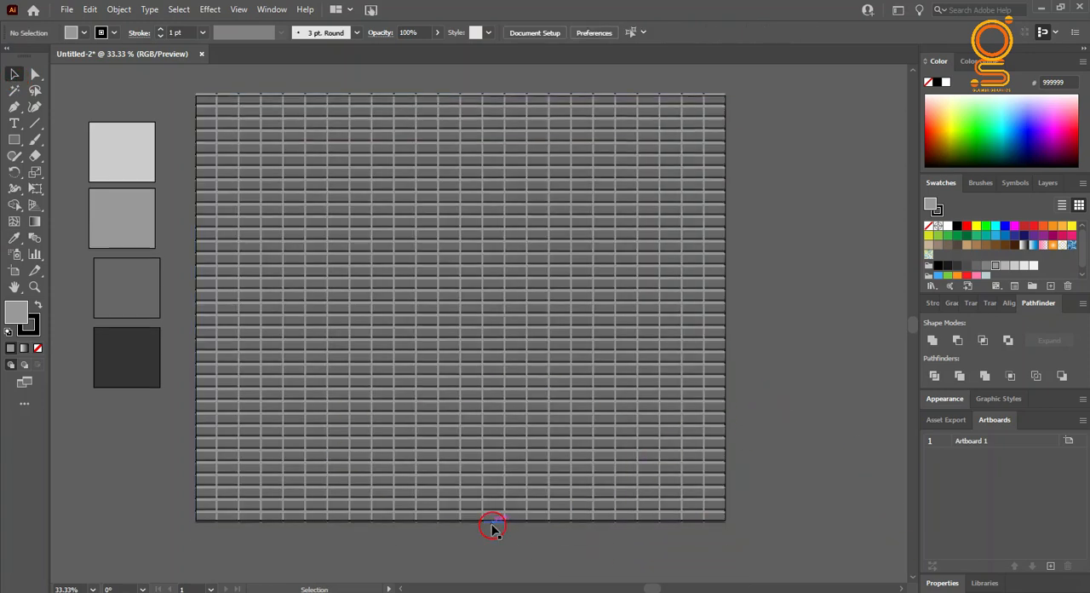
# Step: Group the brick wall together with its gray background rectangle
pyautogui.moveTo(190, 79); pyautogui.dragTo(239, 151)
pyautogui.rightClick(241, 154)
pyautogui.click(303, 255)
pyautogui.click(778, 205)
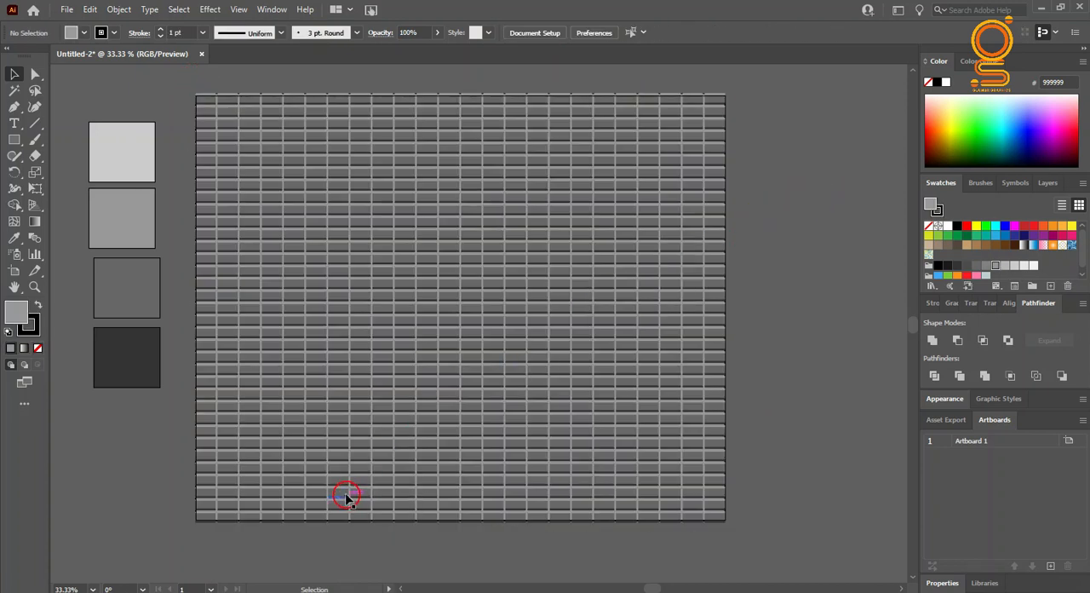
# Step: Draw a rectangle with no stroke over the entire brick wall
pyautogui.click(33, 323)
pyautogui.click(37, 348)
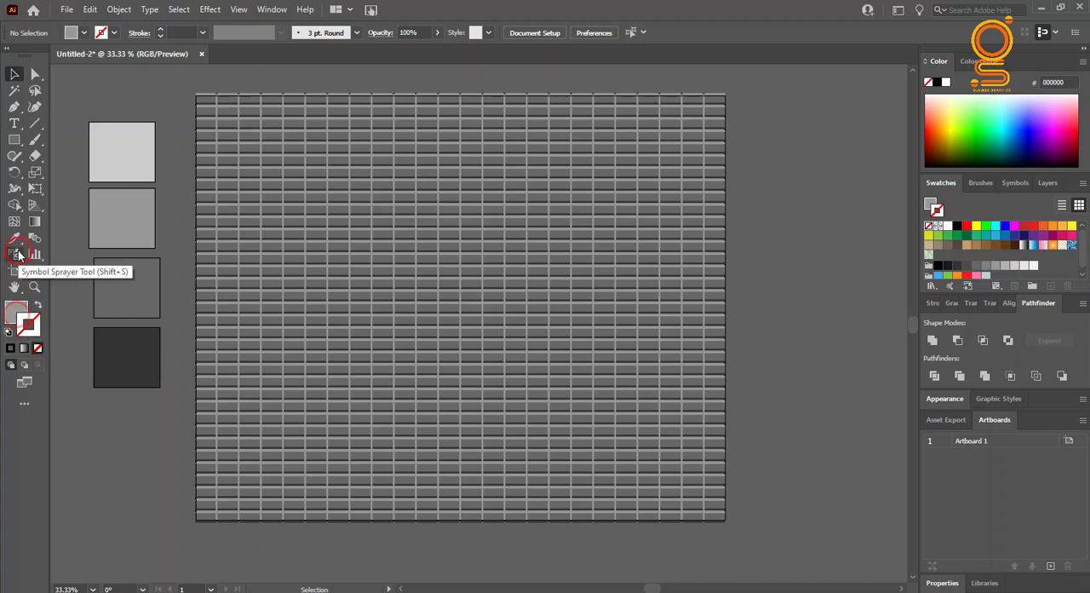
pyautogui.click(17, 312)
pyautogui.click(14, 139)
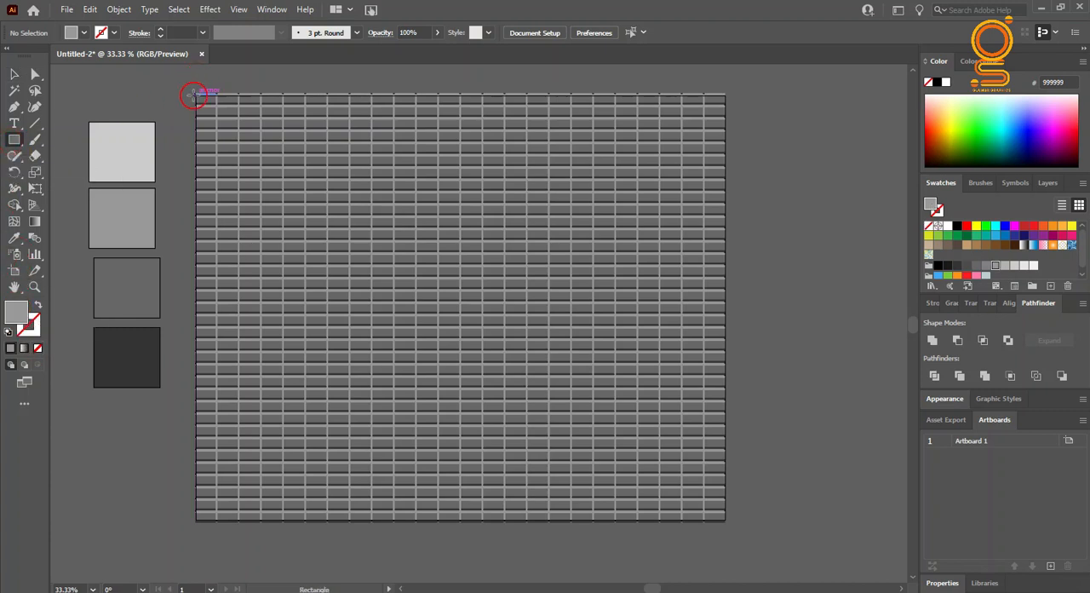
pyautogui.moveTo(196, 91); pyautogui.dragTo(721, 519)
pyautogui.click(14, 74)
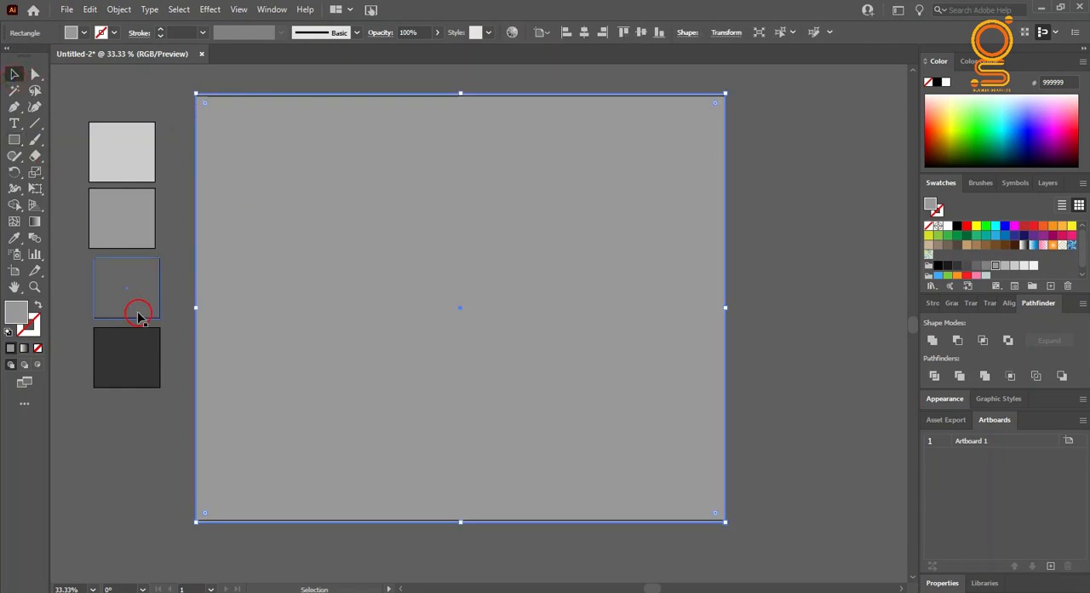
# Step: Fill the covering rectangle with the 333333 palette gray and remove its stroke
pyautogui.click(139, 358)
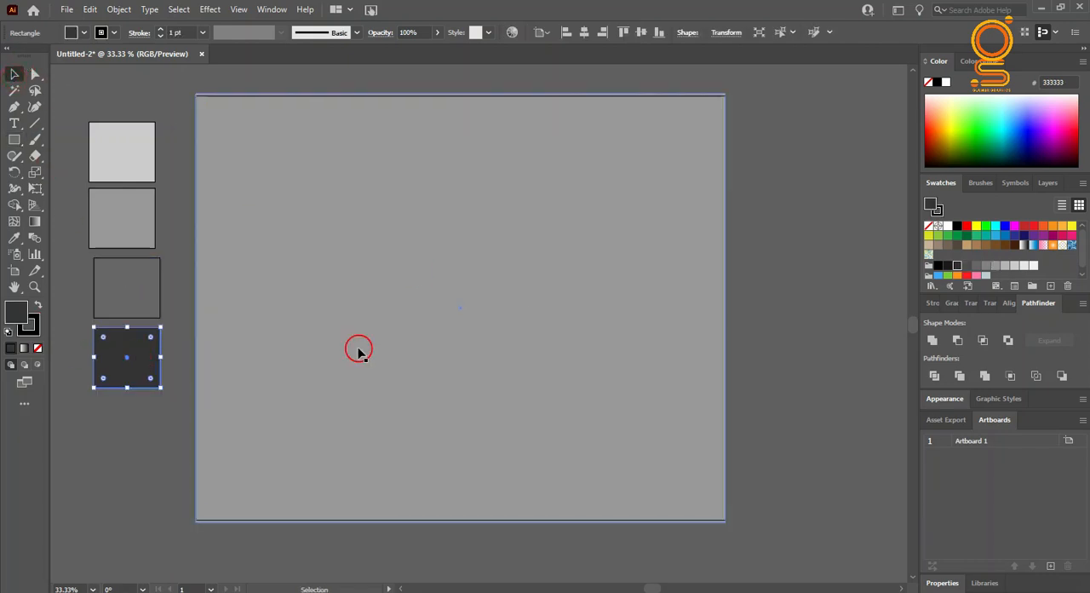
pyautogui.click(232, 332)
pyautogui.click(14, 238)
pyautogui.click(109, 366)
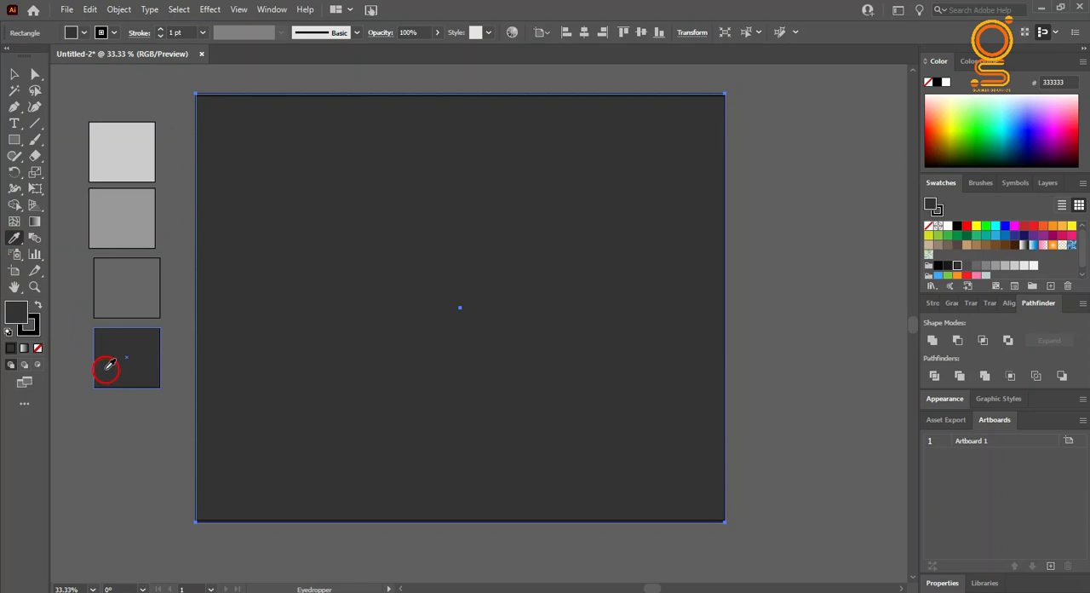
pyautogui.click(40, 349)
pyautogui.click(16, 312)
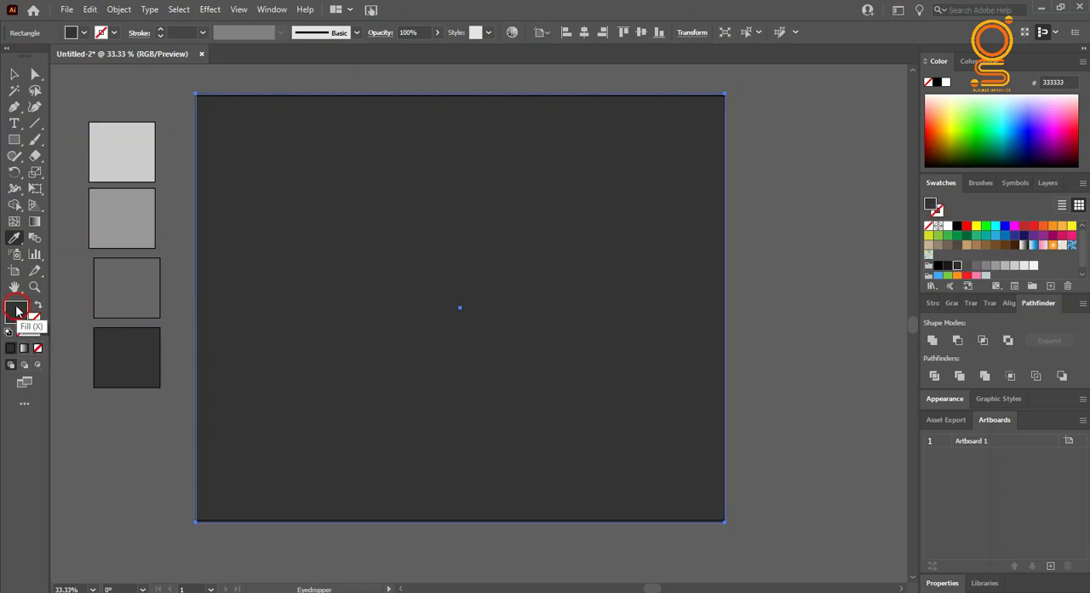
# Step: Apply a white-to-black radial gradient to the covering rectangle and lower its opacity to 48%
pyautogui.click(34, 221)
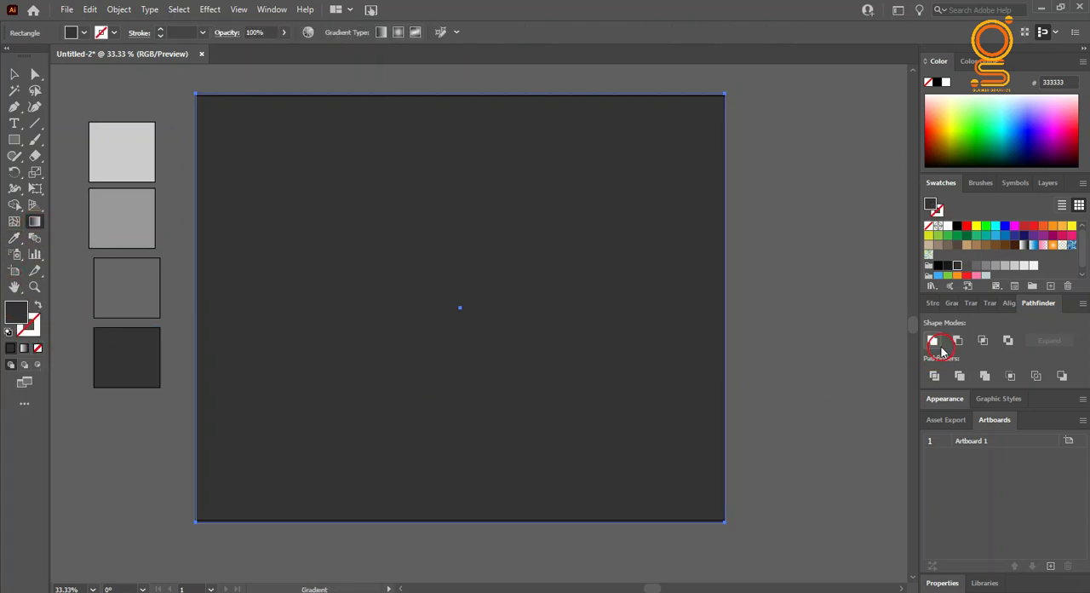
pyautogui.click(951, 303)
pyautogui.click(976, 402)
pyautogui.click(1005, 320)
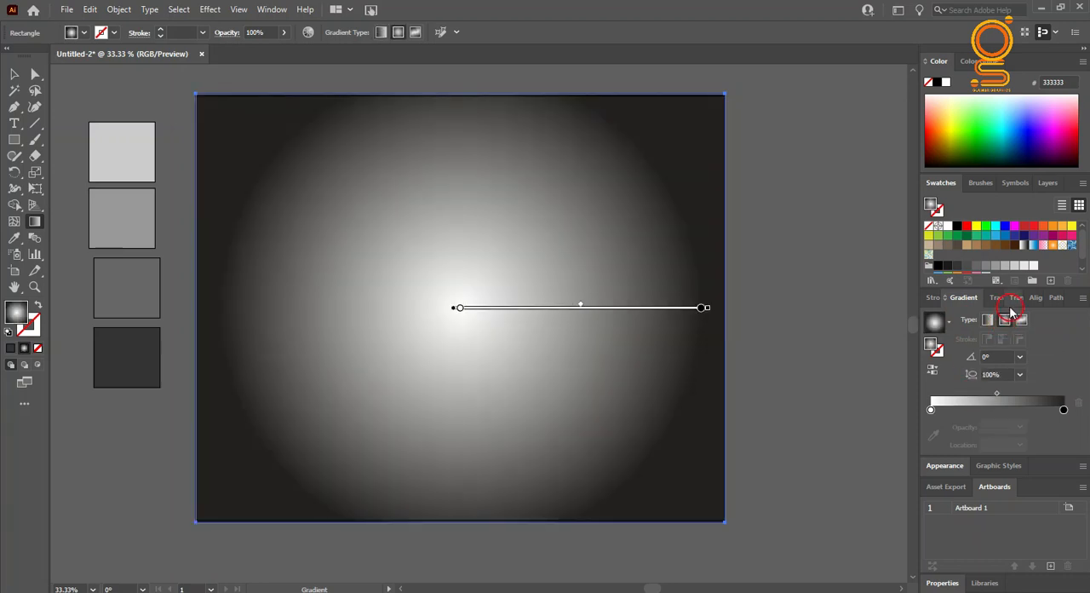
pyautogui.click(993, 299)
pyautogui.moveTo(1011, 356); pyautogui.dragTo(1040, 341)
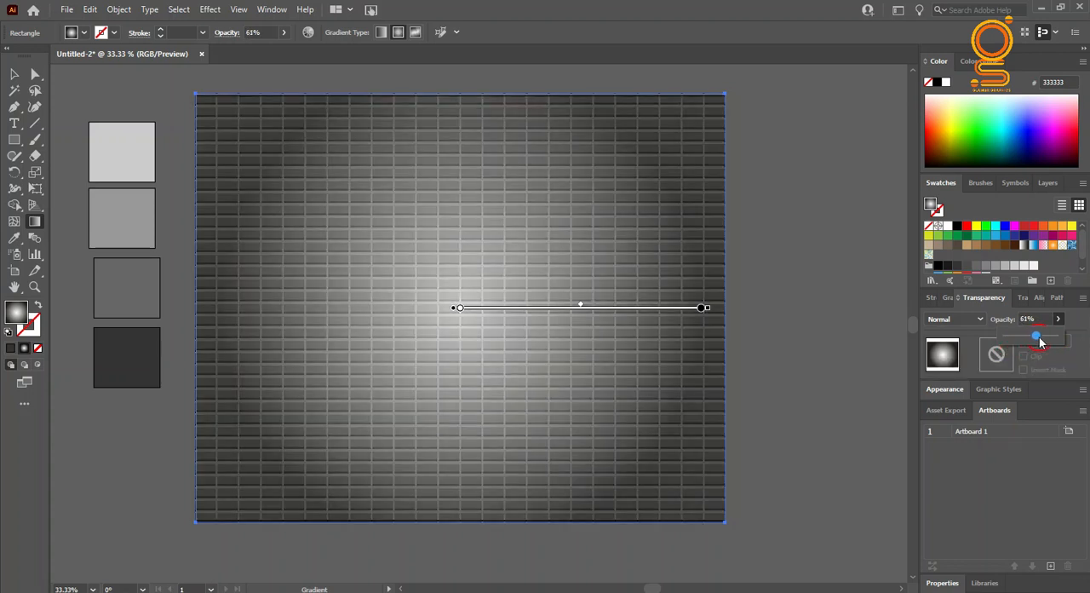
pyautogui.click(943, 299)
pyautogui.click(931, 411)
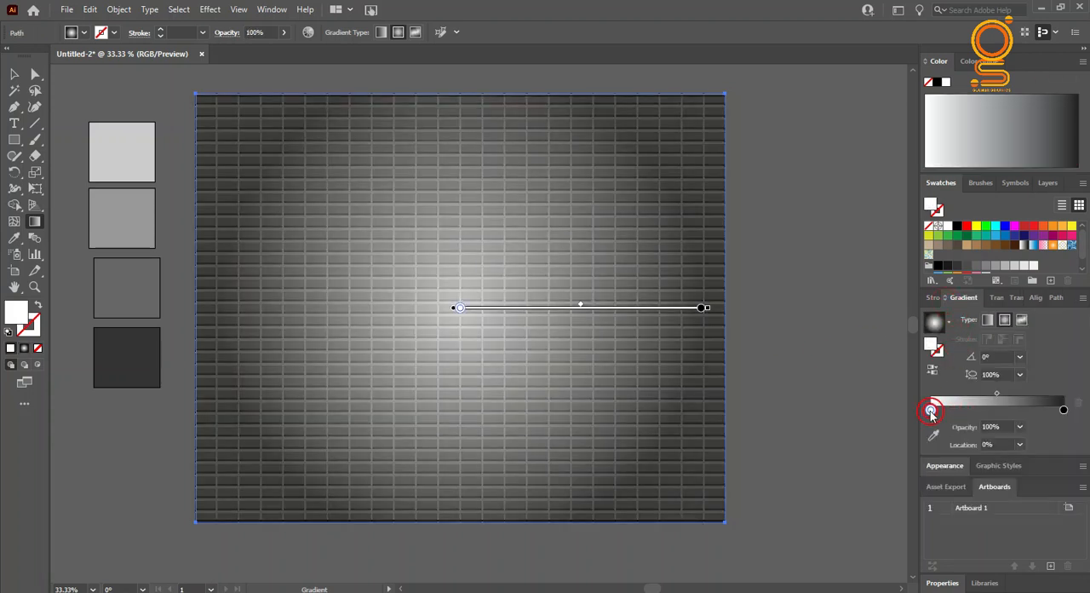
pyautogui.hotkey('ctrl', 'z')
pyautogui.hotkey('ctrl', 'z')
pyautogui.hotkey('ctrl', 'z')
pyautogui.hotkey('ctrl', 'z')
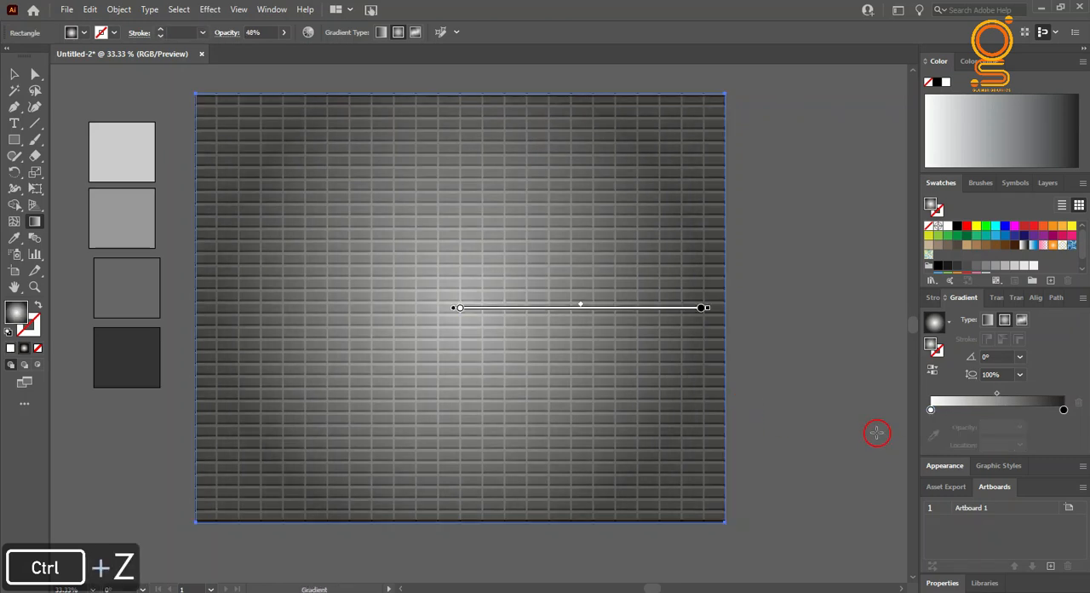
# Step: Set the gradient's white center stop to 0% opacity and move the gradient midpoint outward to about 64%
pyautogui.doubleClick(931, 410)
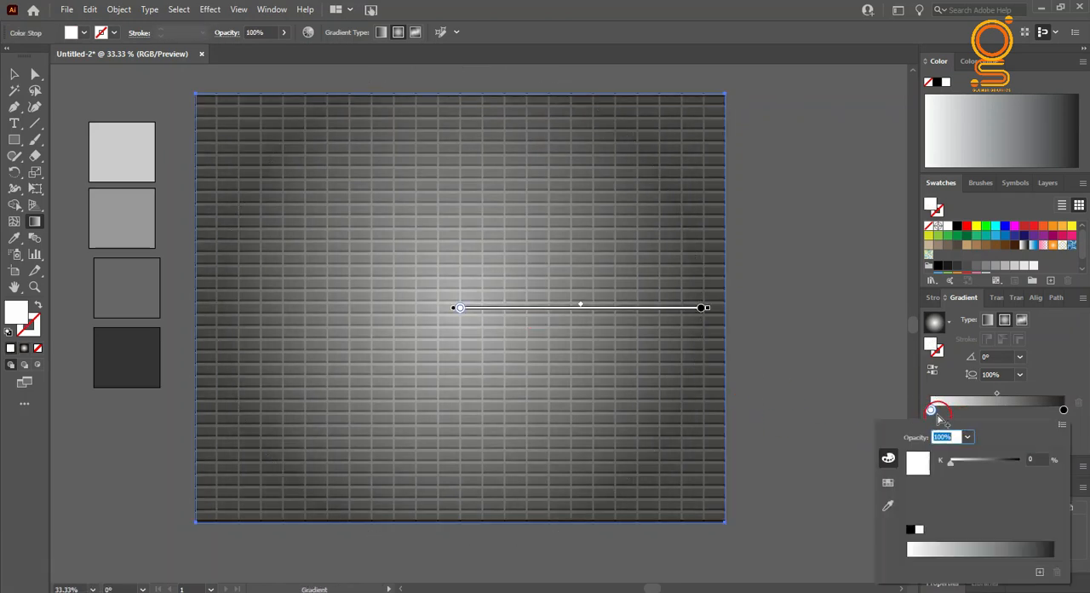
pyautogui.click(991, 438)
pyautogui.click(1023, 429)
pyautogui.click(1034, 264)
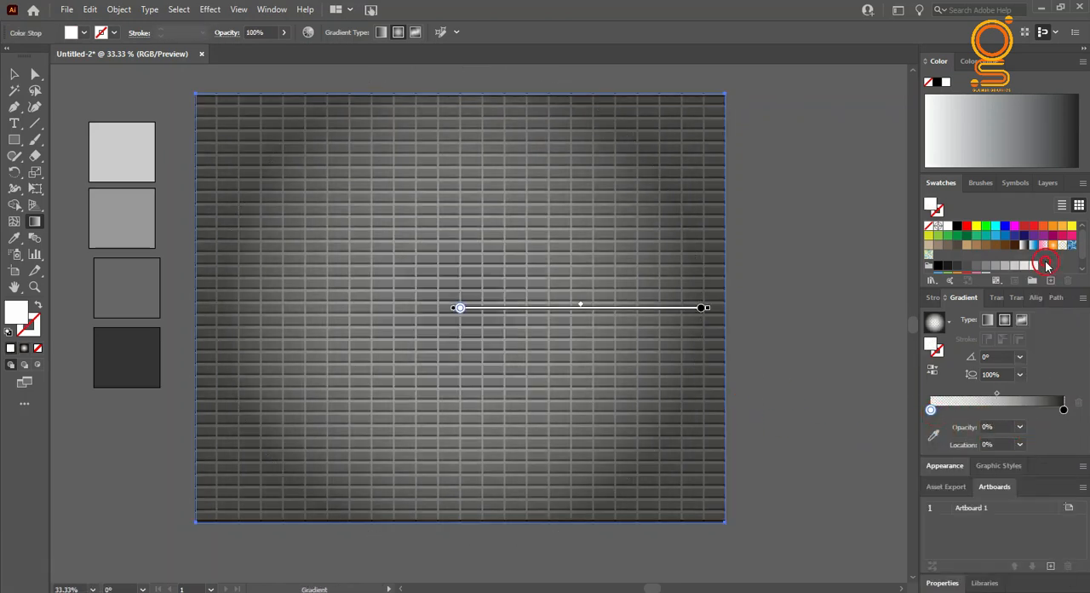
pyautogui.moveTo(996, 392); pyautogui.dragTo(1015, 394)
# Step: Raise the gradient overlay's opacity to 58% and move its gradient midpoint to about 50.5%, leaving the overlay deselected
pyautogui.click(997, 298)
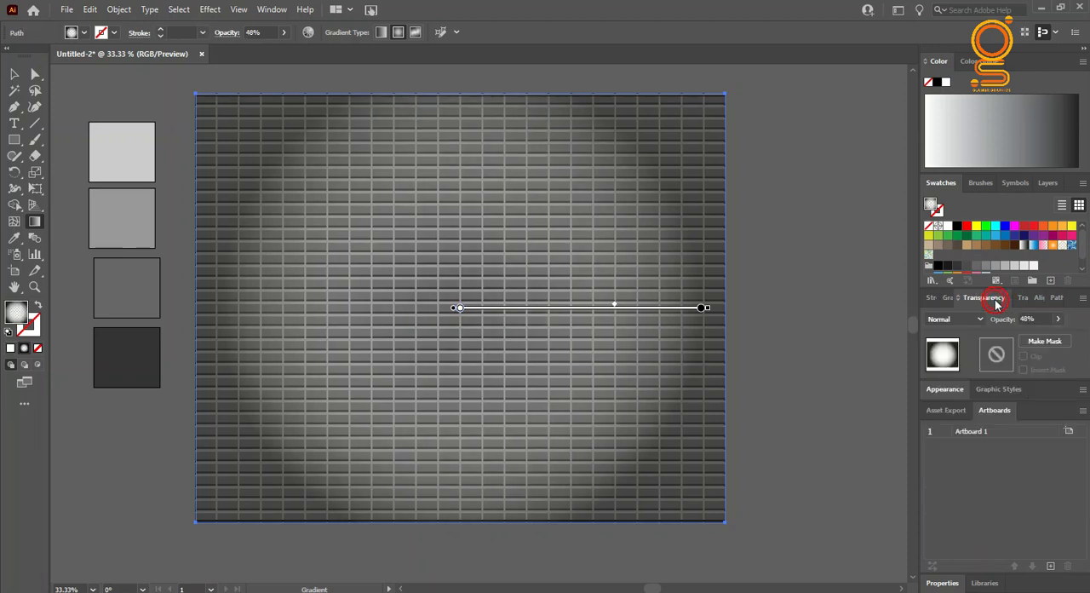
pyautogui.moveTo(1042, 341)
pyautogui.mouseDown()
pyautogui.moveTo(1028, 348)
pyautogui.moveTo(1034, 336)
pyautogui.mouseUp()
pyautogui.click(1058, 319)
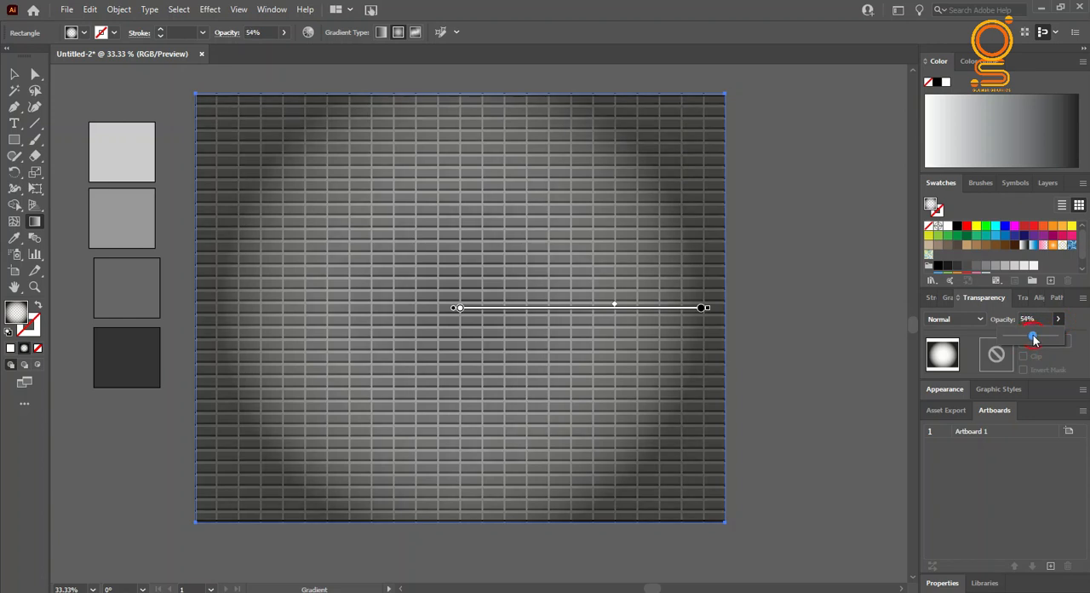
pyautogui.click(950, 297)
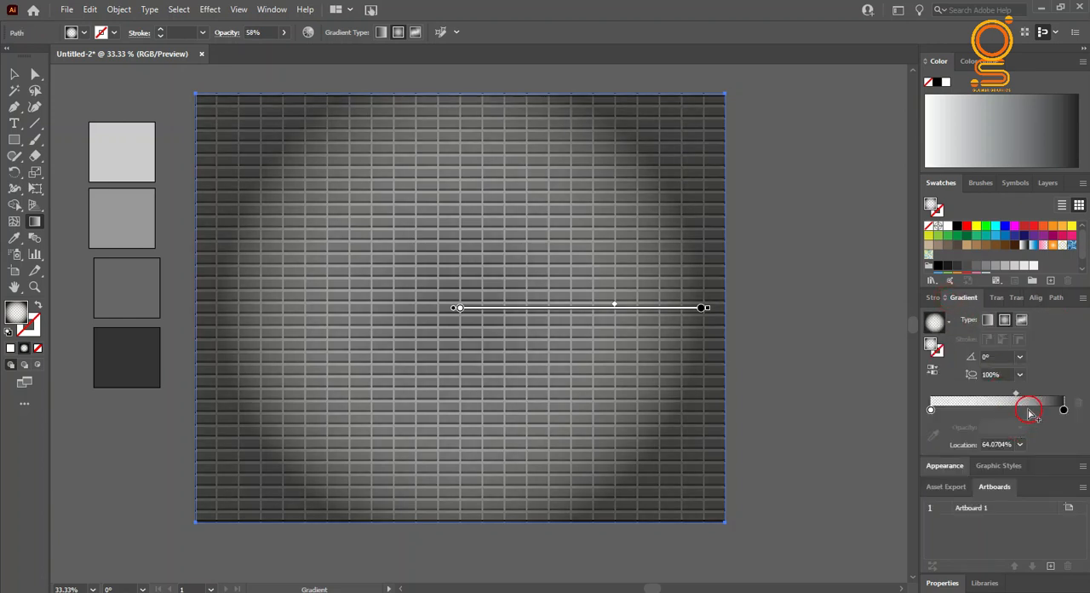
pyautogui.moveTo(1014, 394); pyautogui.dragTo(1014, 396)
pyautogui.click(8, 76)
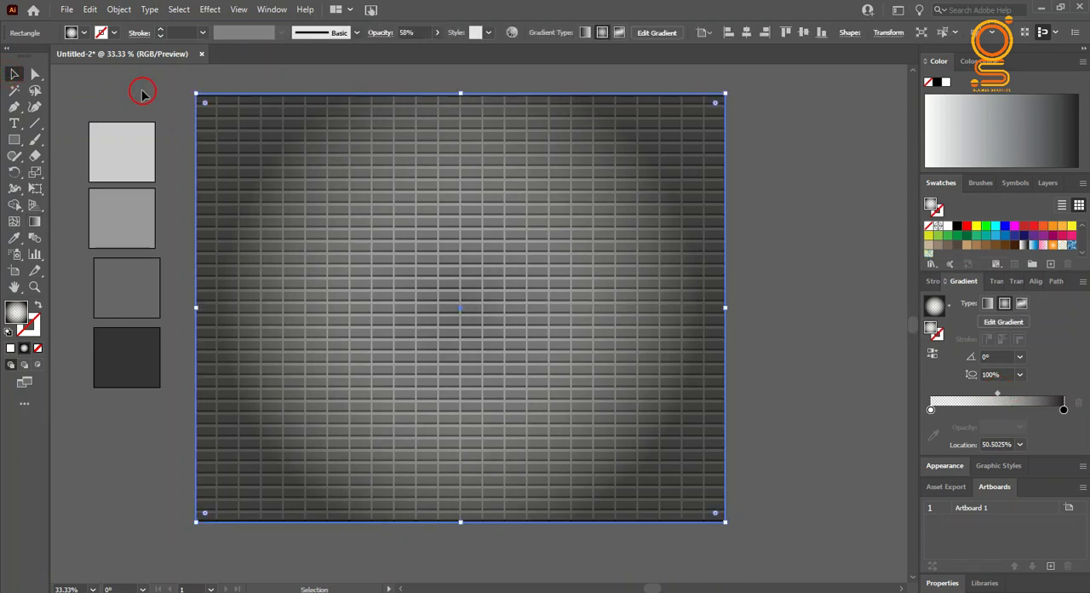
pyautogui.click(127, 88)
pyautogui.click(431, 516)
pyautogui.click(426, 539)
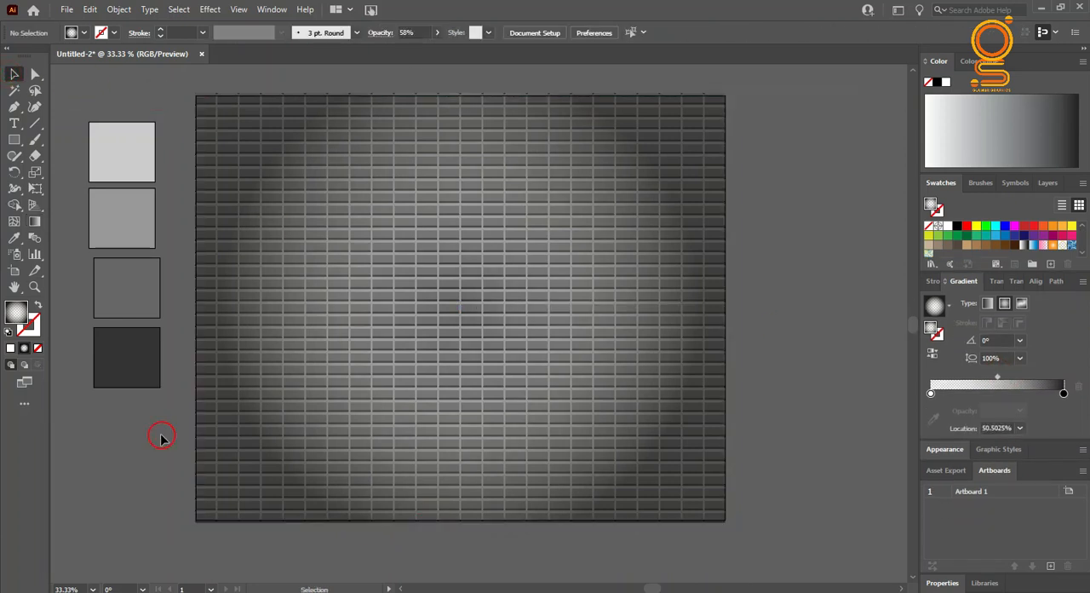
# Step: Move the four gray palette squares farther away from the artboard's left edge
pyautogui.moveTo(106, 331); pyautogui.dragTo(106, 361)
pyautogui.click(566, 32)
pyautogui.click(189, 245)
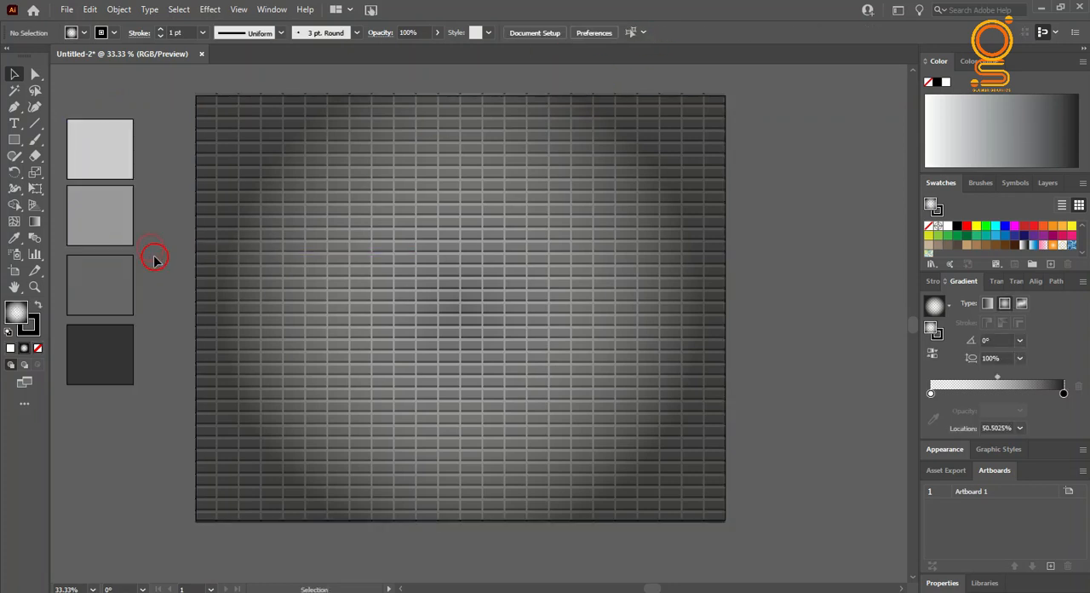
# Step: Draw a small landscape rectangle on the wall just left of the center and remove its fill
pyautogui.click(17, 141)
pyautogui.moveTo(318, 243); pyautogui.dragTo(440, 317)
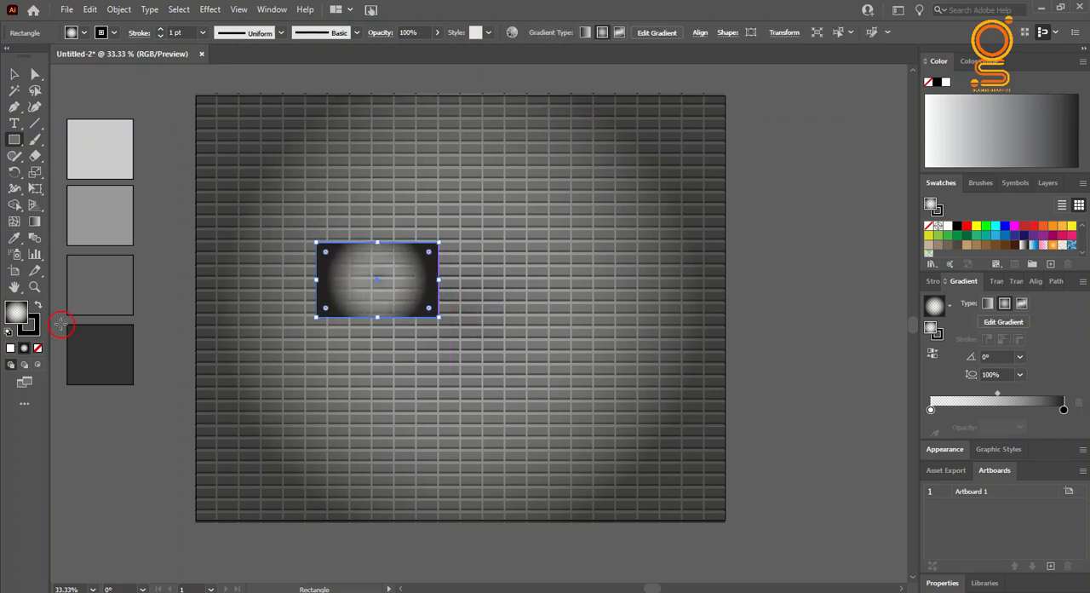
pyautogui.click(38, 348)
pyautogui.click(9, 74)
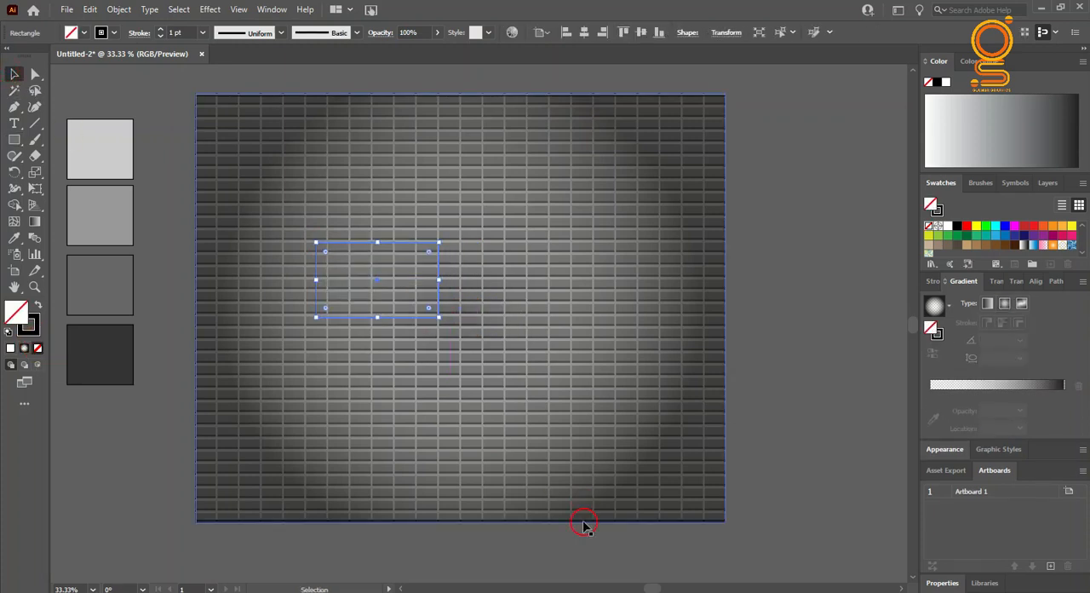
# Step: Give the small rectangle a 006837 green stroke with a weight of 6 pt
pyautogui.click(32, 328)
pyautogui.click(967, 241)
pyautogui.click(203, 32)
pyautogui.click(217, 136)
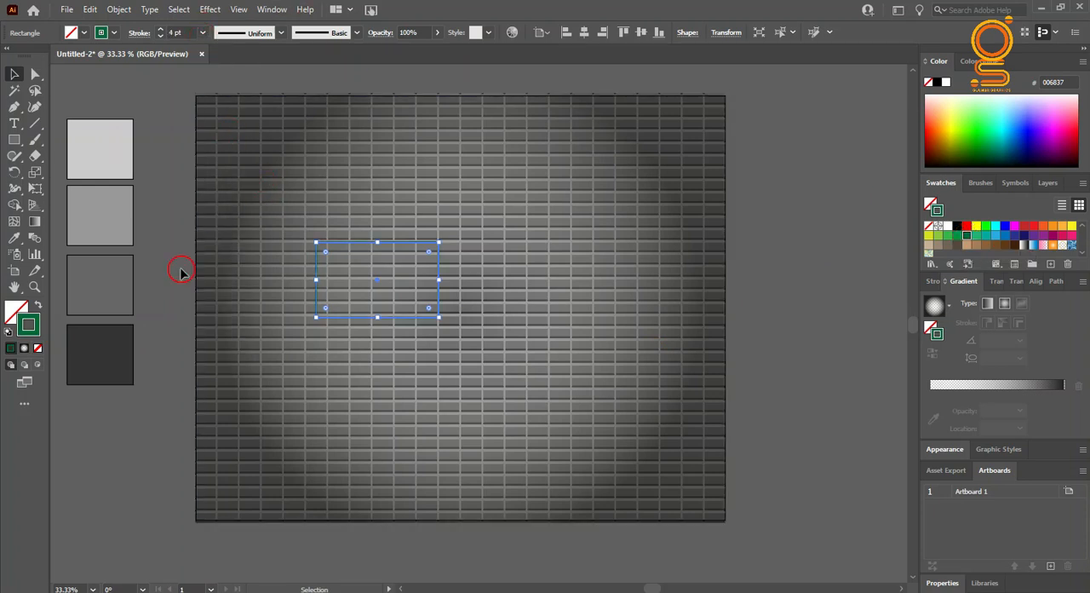
pyautogui.click(299, 246)
pyautogui.click(353, 245)
pyautogui.click(203, 32)
pyautogui.click(219, 167)
pyautogui.click(414, 245)
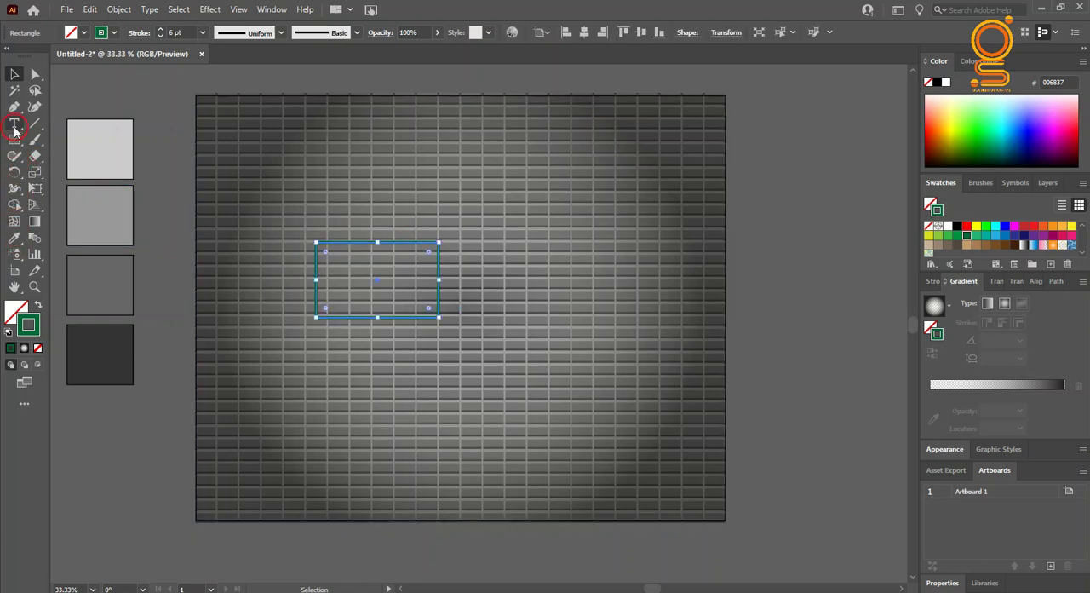
# Step: Draw a vertical line across the green frame near its right side with the Pen tool and color its stroke white
pyautogui.press('p')
pyautogui.click(14, 74)
pyautogui.click(139, 92)
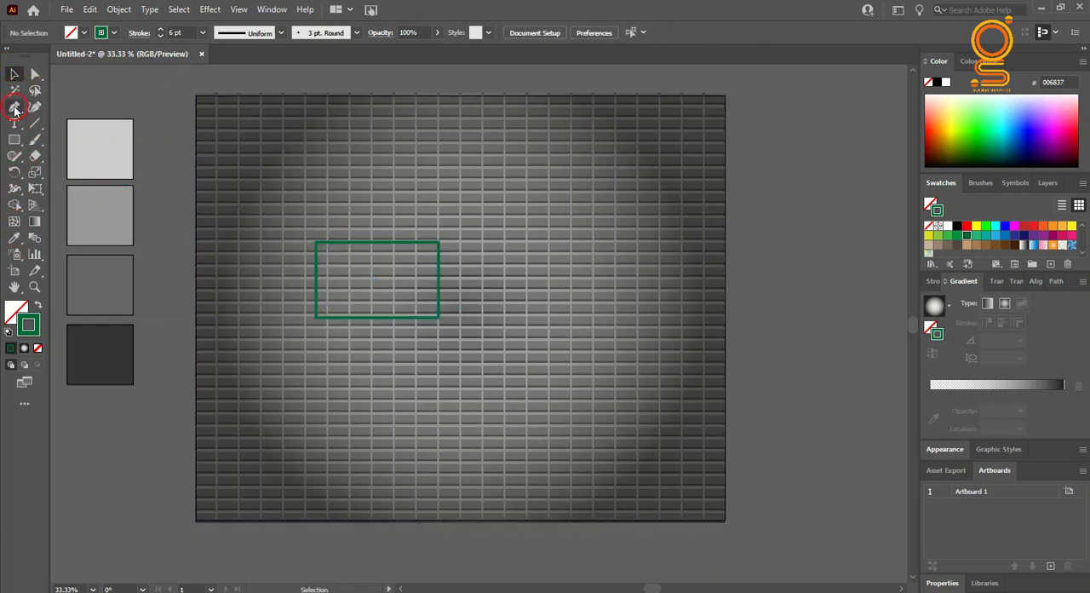
pyautogui.click(415, 244)
pyautogui.click(415, 316)
pyautogui.click(14, 74)
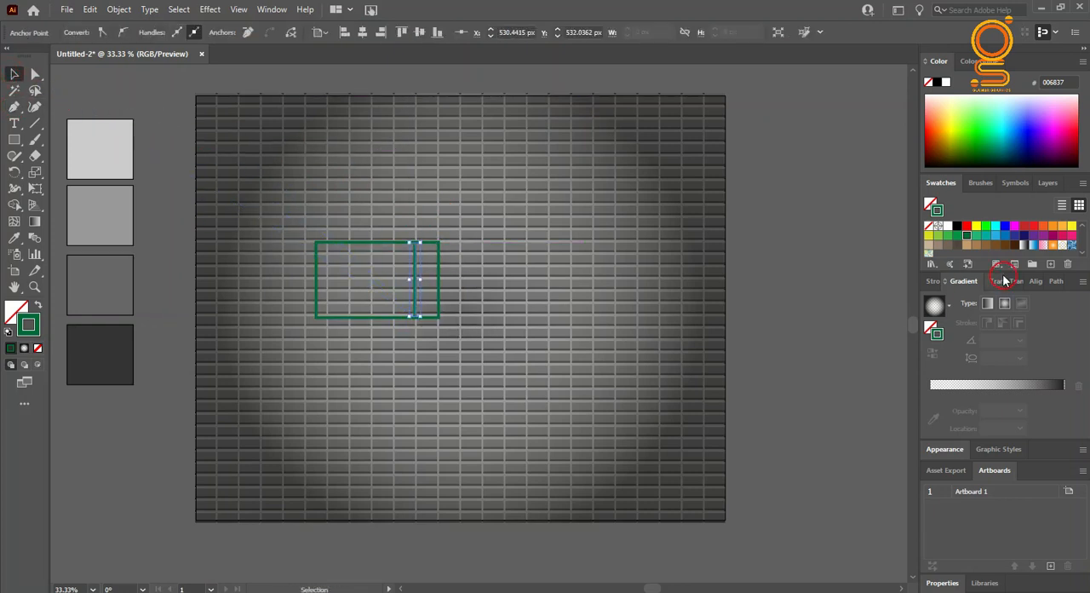
pyautogui.click(946, 227)
pyautogui.click(174, 248)
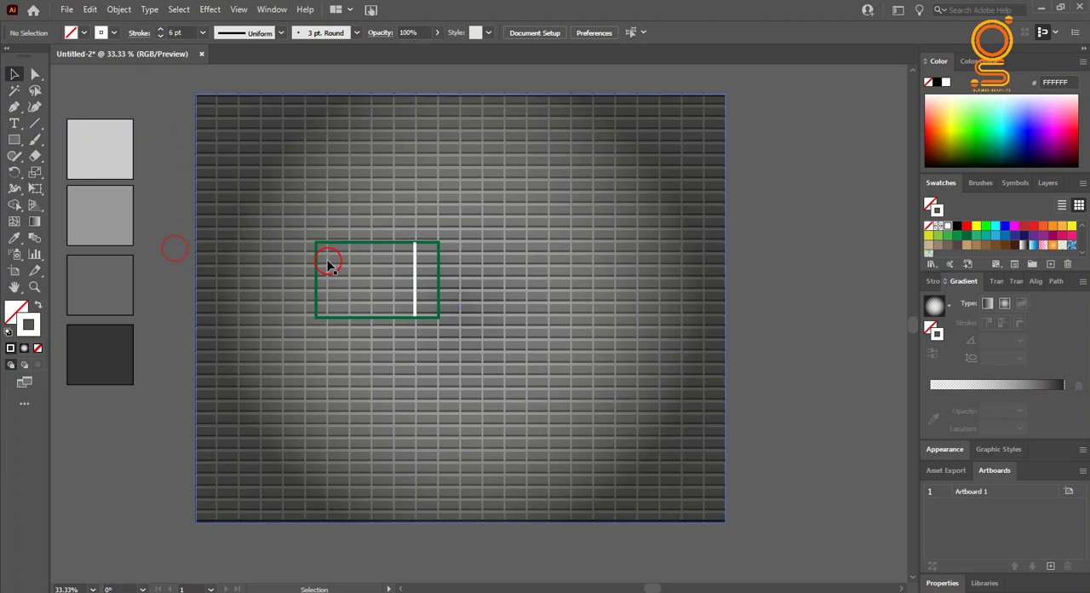
# Step: Group the green frame with the white vertical line
pyautogui.click(440, 270)
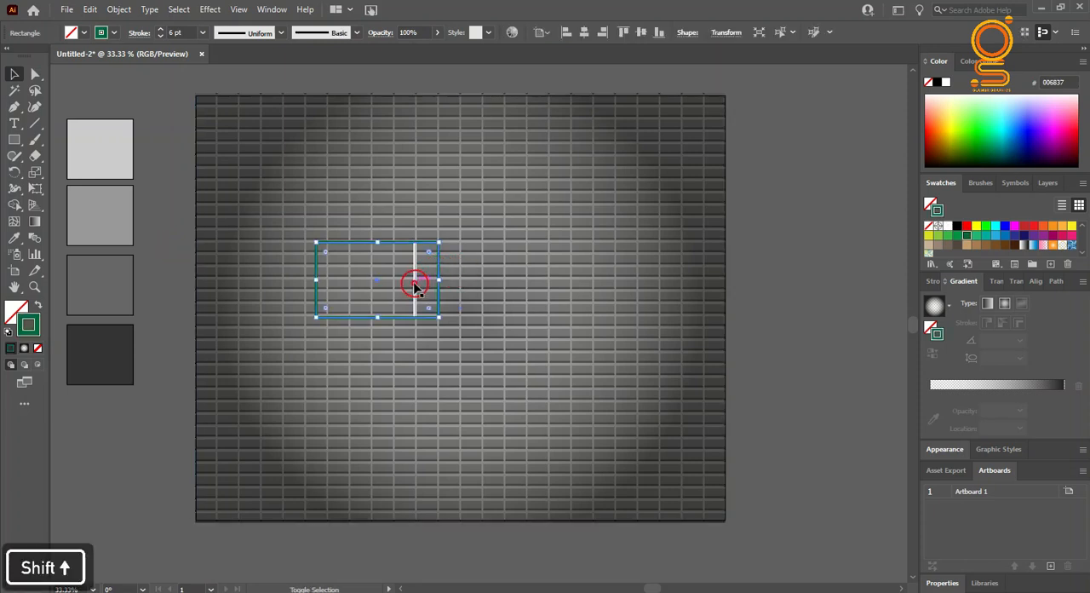
pyautogui.rightClick(415, 286)
pyautogui.click(451, 367)
pyautogui.click(158, 397)
pyautogui.click(435, 324)
pyautogui.click(439, 318)
# Step: Ungroup the frame and line, and shrink the white line to fit inside the frame, shifted slightly right
pyautogui.scroll(2, 455, 291)
pyautogui.scroll(1, 455, 290)
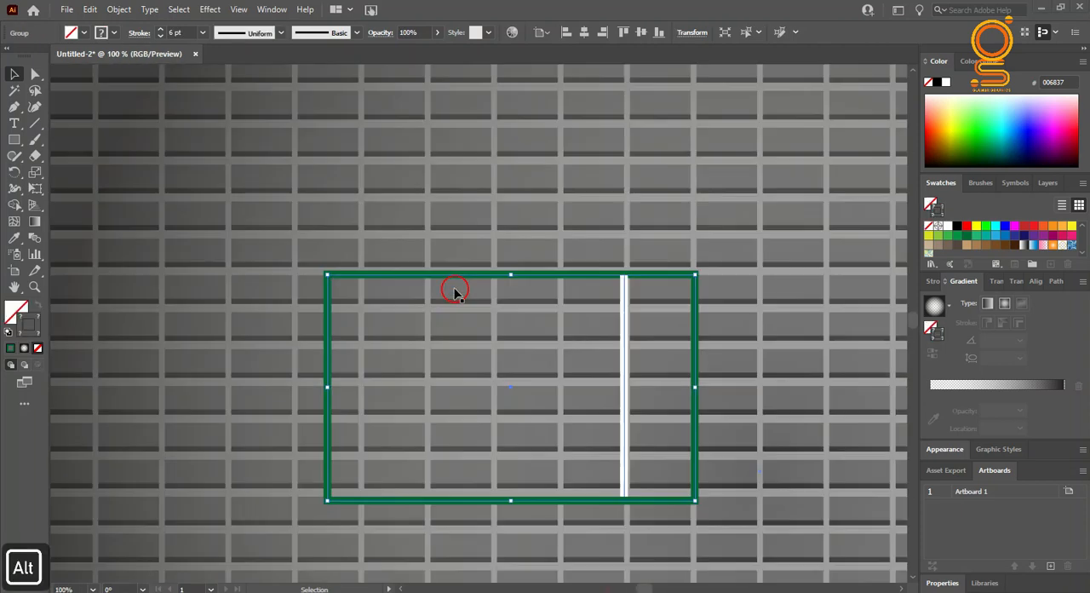
pyautogui.rightClick(552, 274)
pyautogui.click(605, 388)
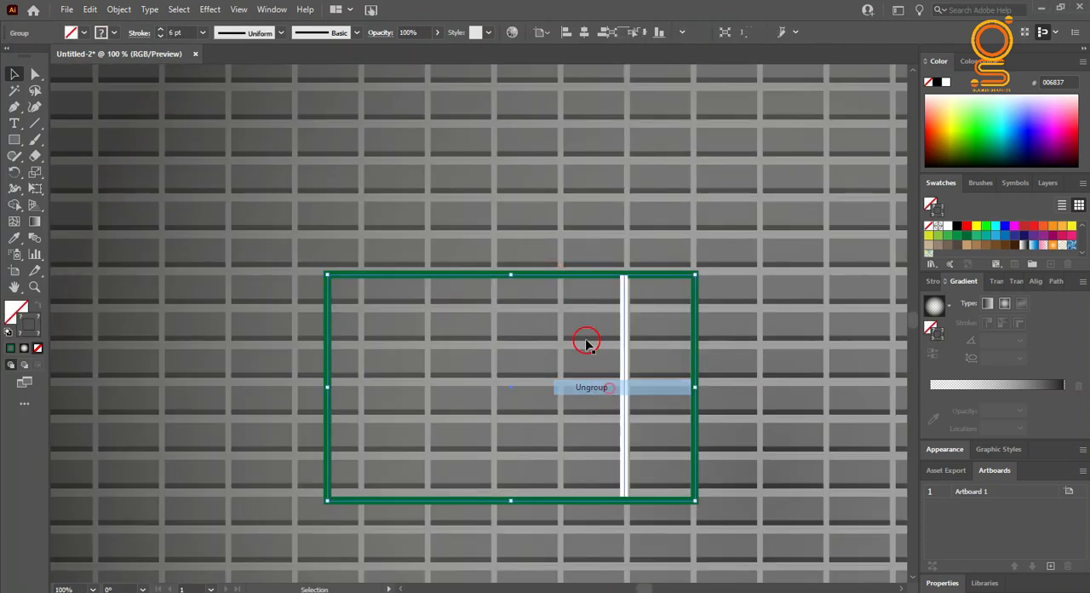
pyautogui.click(601, 293)
pyautogui.click(627, 309)
pyautogui.moveTo(626, 275); pyautogui.dragTo(628, 316)
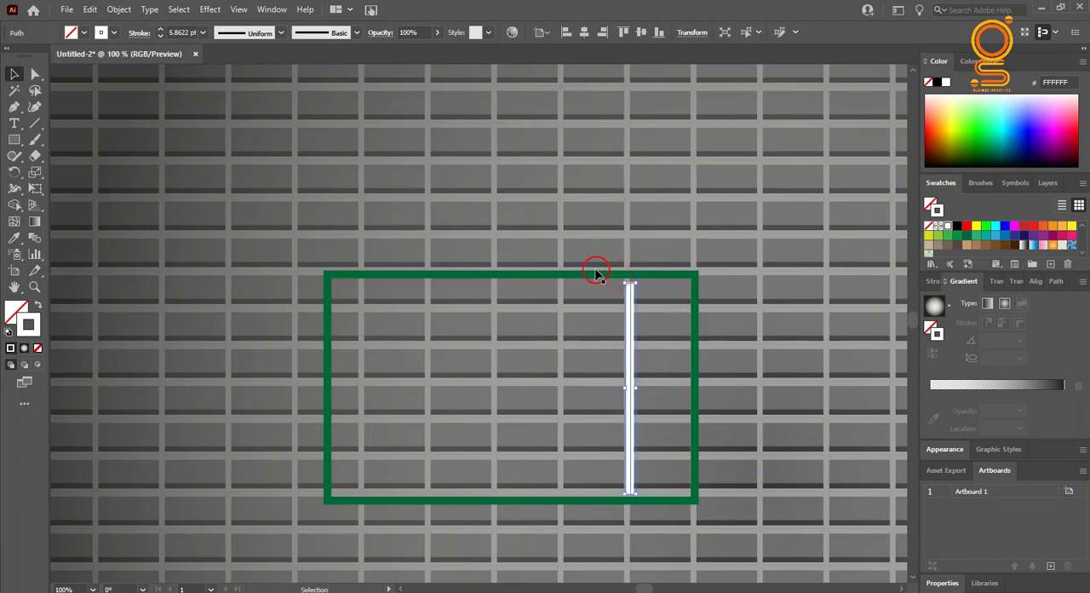
# Step: Copy the green frame and paste the duplicate directly in front of the original
pyautogui.click(593, 276)
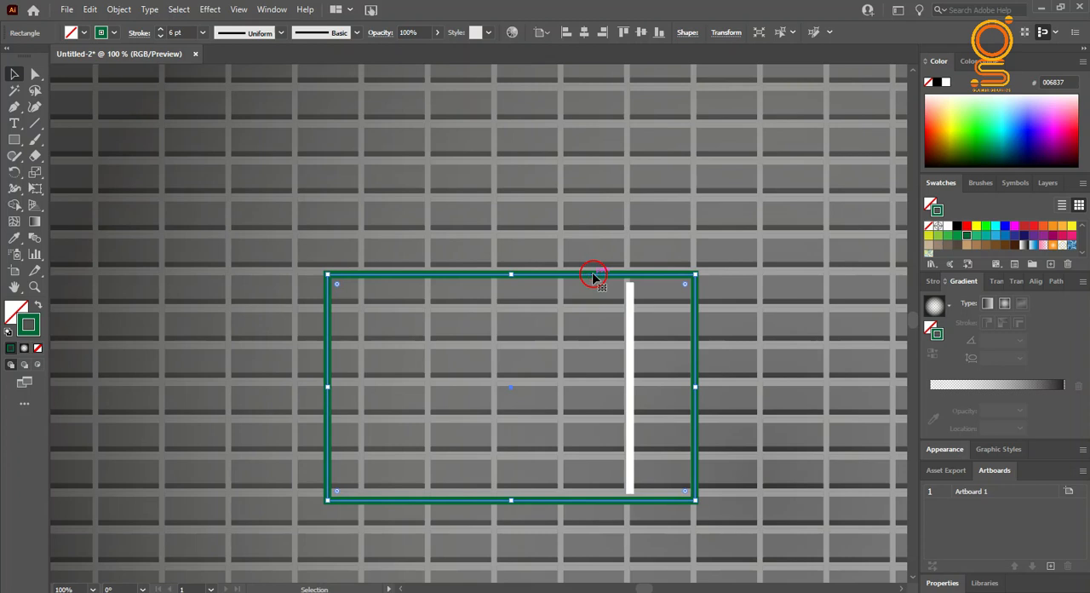
pyautogui.click(70, 12)
pyautogui.moveTo(89, 11)
pyautogui.click(113, 74)
pyautogui.click(67, 11)
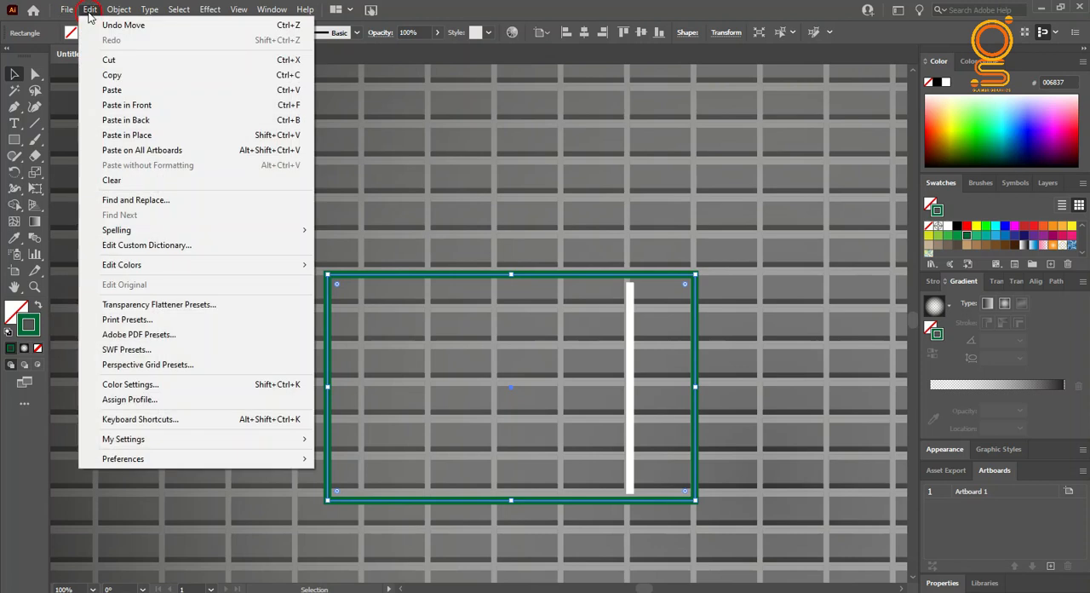
pyautogui.click(134, 104)
pyautogui.moveTo(526, 276); pyautogui.dragTo(522, 322)
pyautogui.hotkey('ctrl', 'z')
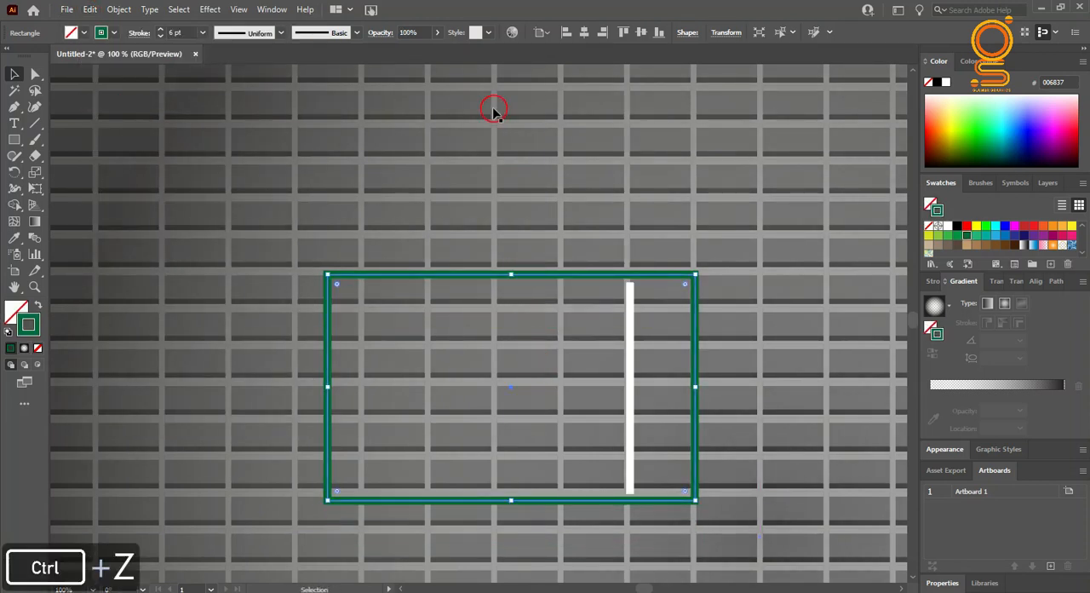
# Step: Set the duplicate frame's stroke to 4 pt and color it F2F2F2
pyautogui.click(202, 39)
pyautogui.click(229, 139)
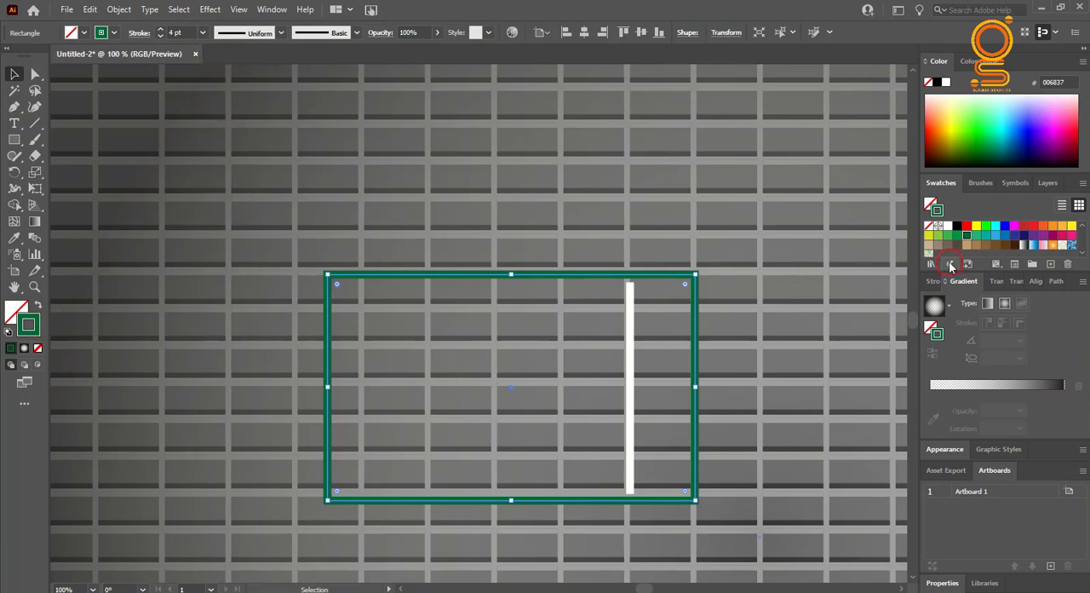
pyautogui.click(945, 226)
pyautogui.scroll(-3, 1036, 246)
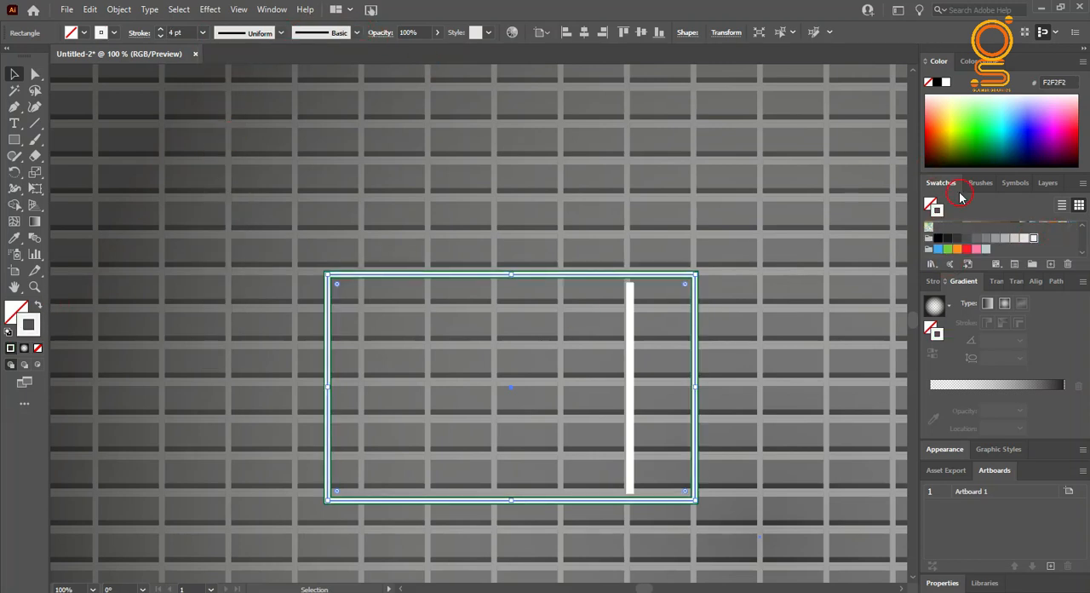
# Step: Color the duplicate frame's stroke light green 8CC63F and paste a copy of it directly in front
pyautogui.scroll(3, 971, 247)
pyautogui.click(939, 236)
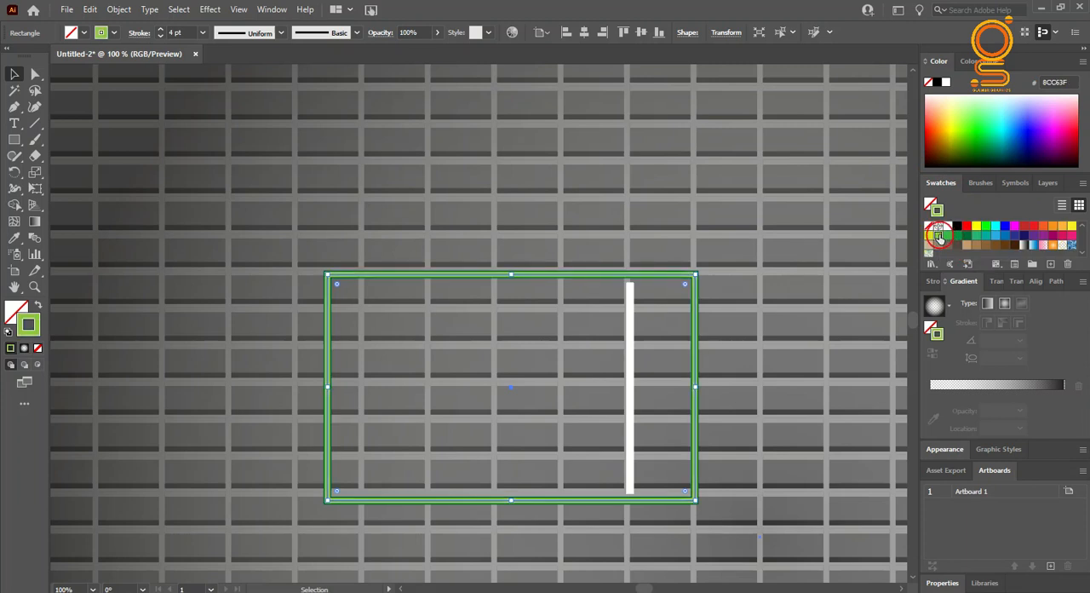
pyautogui.click(90, 10)
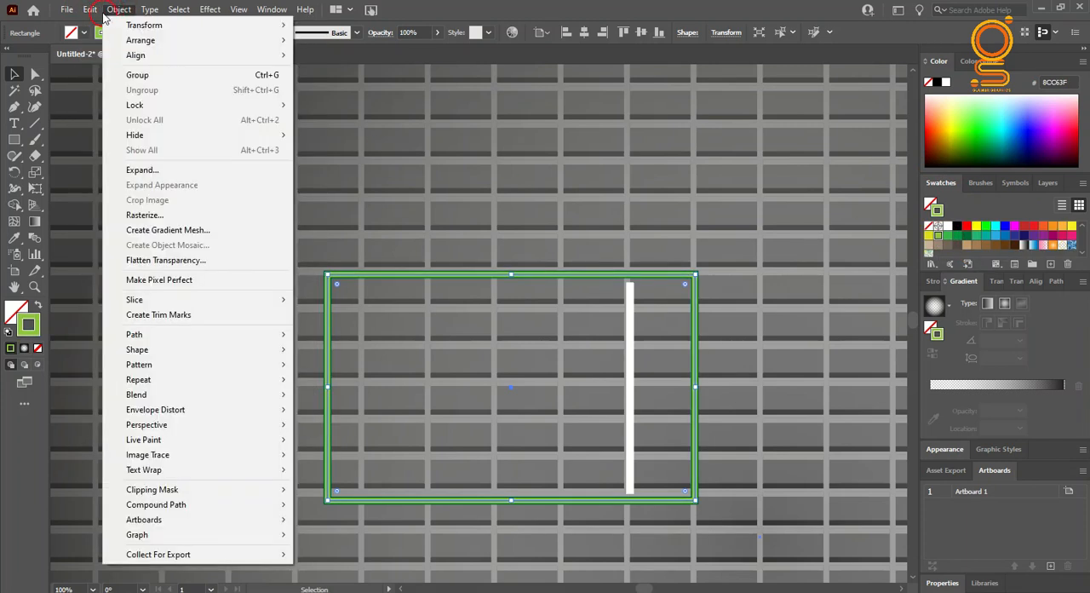
pyautogui.click(117, 82)
pyautogui.click(89, 10)
pyautogui.click(126, 105)
# Step: Set the newest frame copy's stroke to 2 pt and color it F2F2F2
pyautogui.click(473, 281)
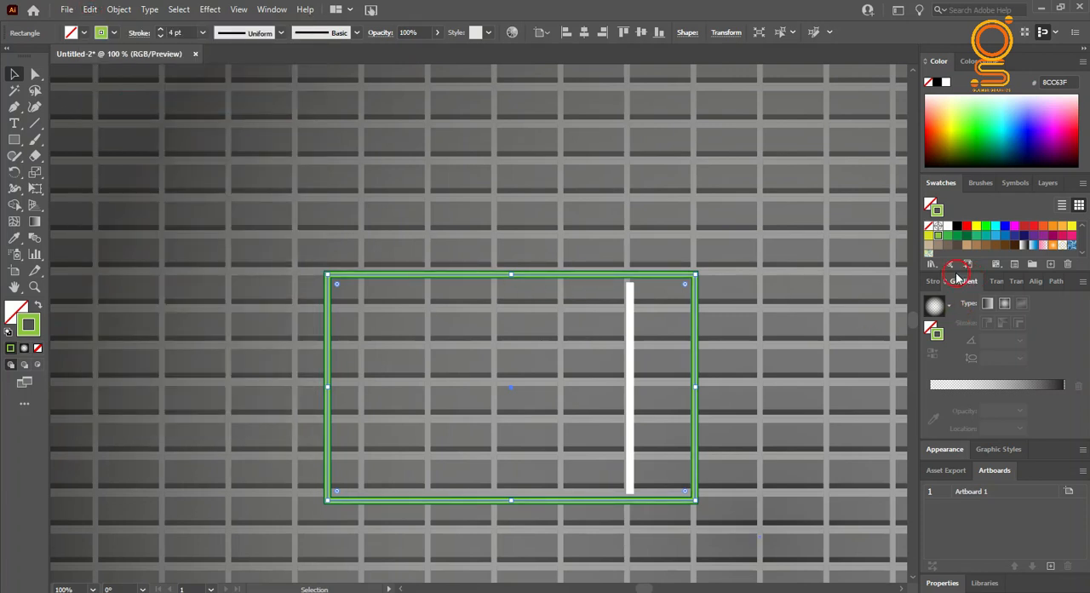
pyautogui.click(202, 34)
pyautogui.click(219, 106)
pyautogui.click(827, 304)
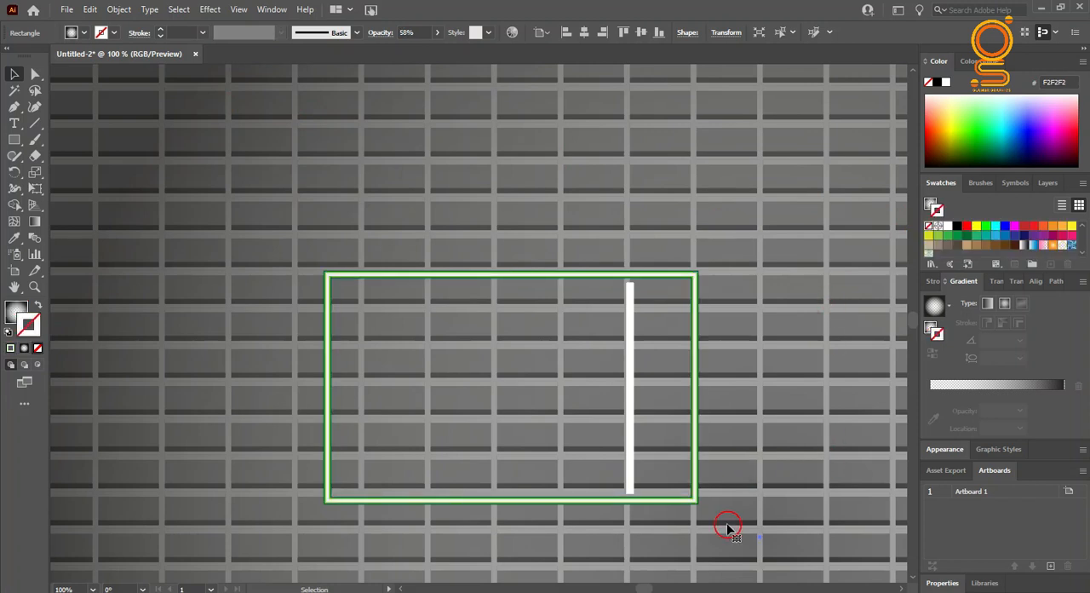
# Step: Examine the layered green and white strokes of the frame up close
pyautogui.click(630, 447)
pyautogui.click(695, 429)
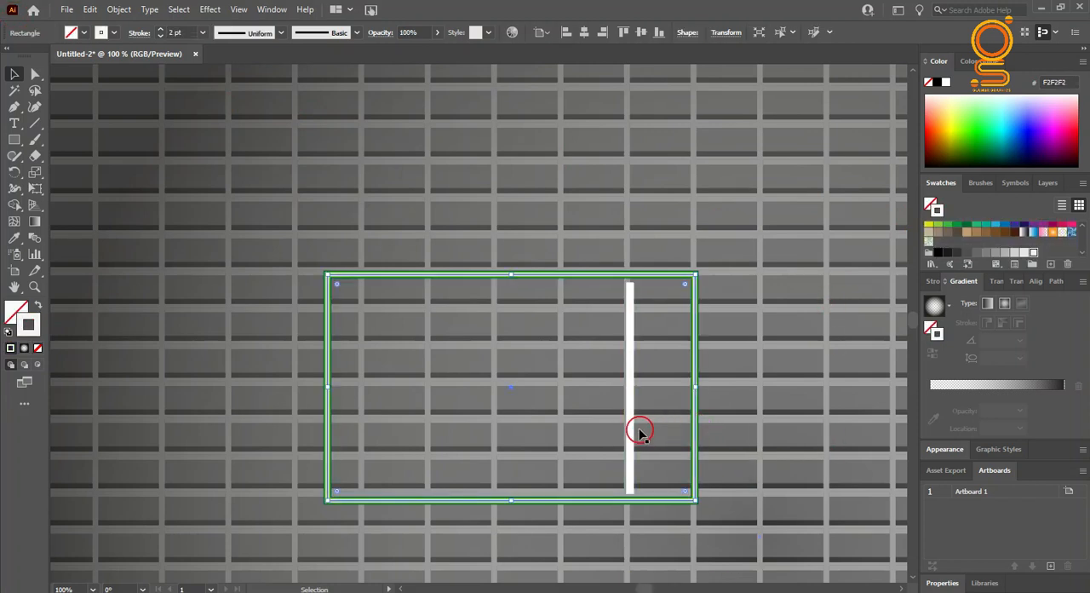
pyautogui.click(849, 348)
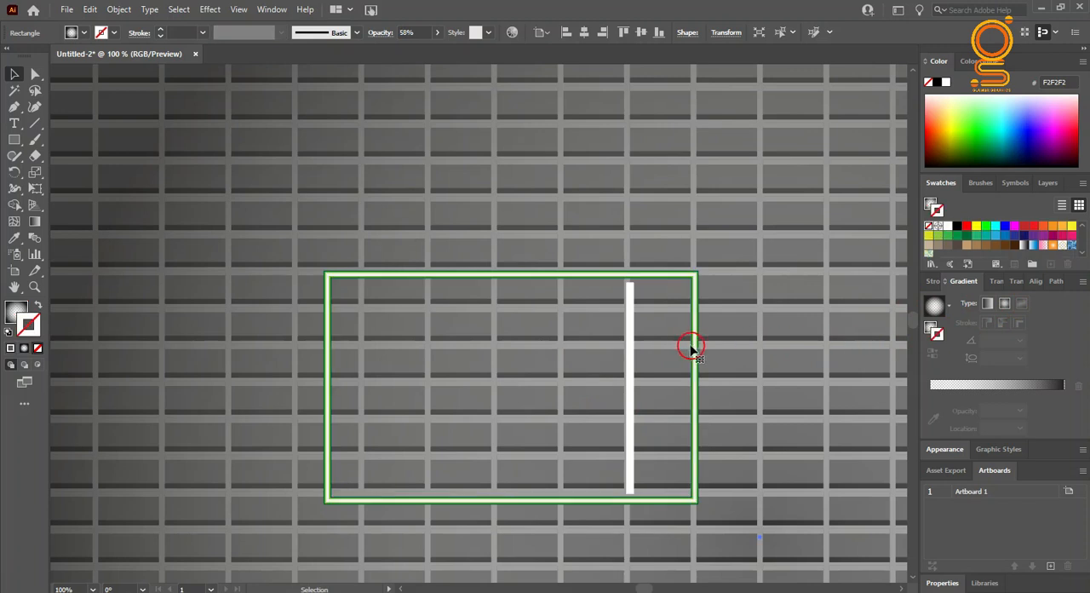
pyautogui.scroll(4, 645, 266)
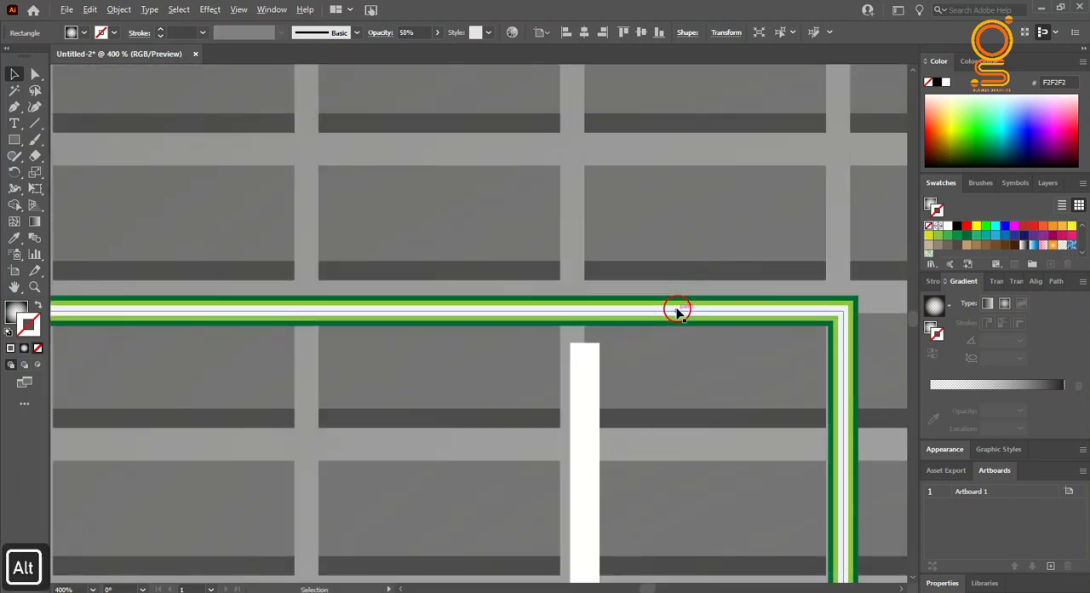
pyautogui.scroll(-5, 676, 310)
pyautogui.scroll(2, 677, 311)
pyautogui.click(734, 438)
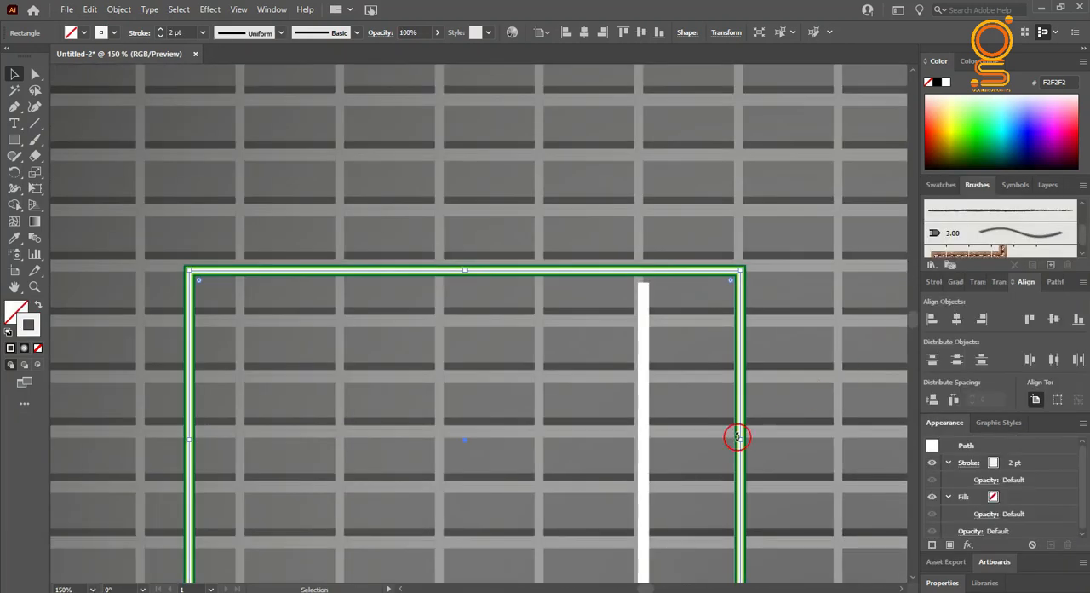
pyautogui.scroll(-3, 503, 373)
# Step: Center the radial shadow overlay on the artboard both horizontally and vertically
pyautogui.click(329, 174)
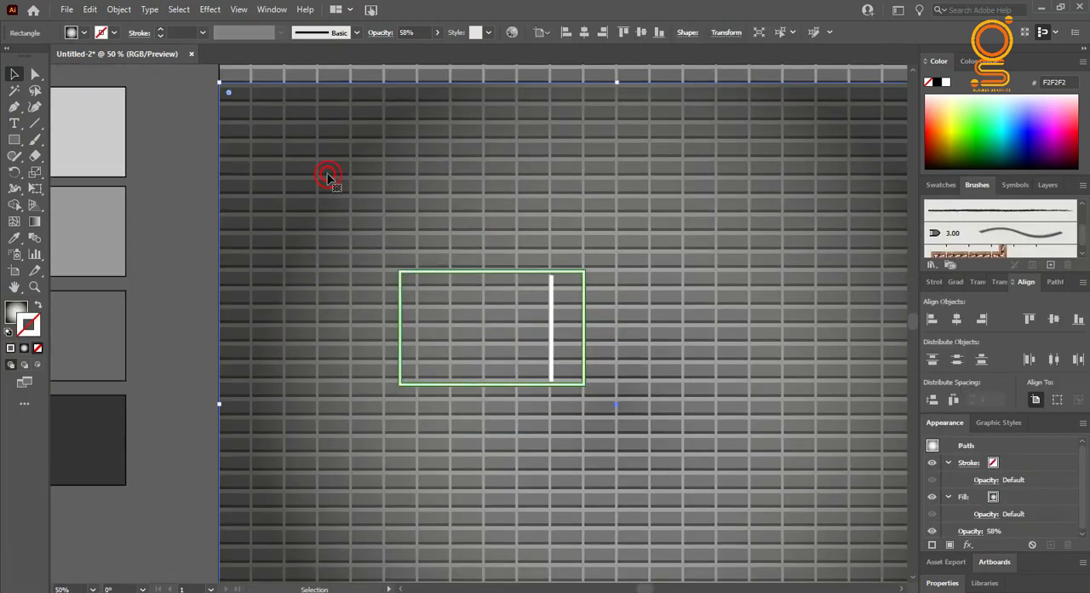
pyautogui.scroll(-2, 328, 175)
pyautogui.moveTo(329, 174); pyautogui.dragTo(349, 368)
pyautogui.click(641, 37)
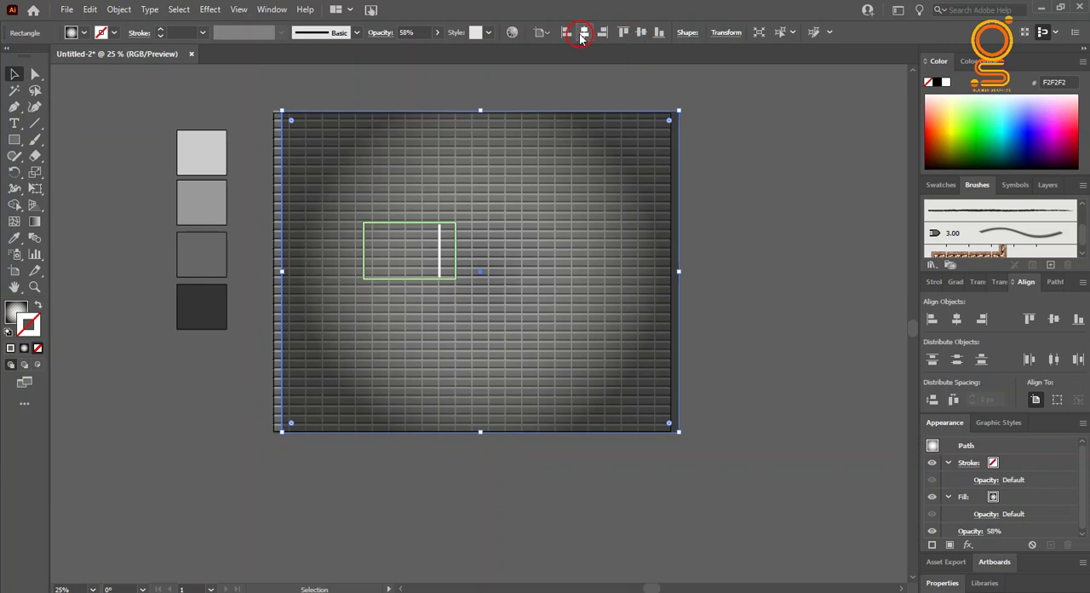
pyautogui.click(511, 94)
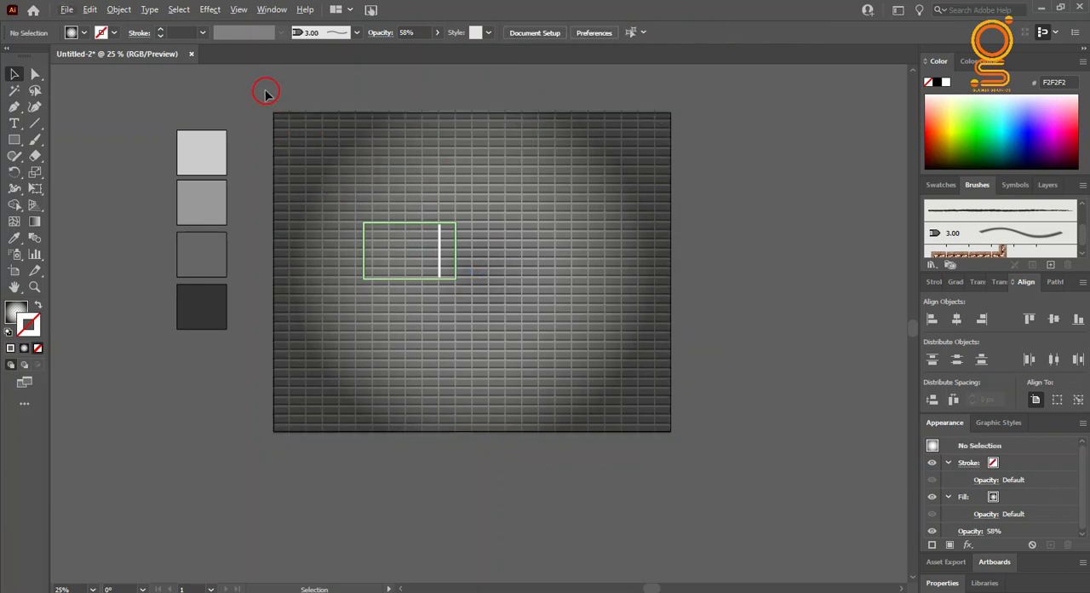
pyautogui.moveTo(351, 145); pyautogui.dragTo(351, 145)
pyautogui.hotkey('ctrl', 'z')
pyautogui.click(730, 170)
pyautogui.click(673, 179)
pyautogui.click(601, 34)
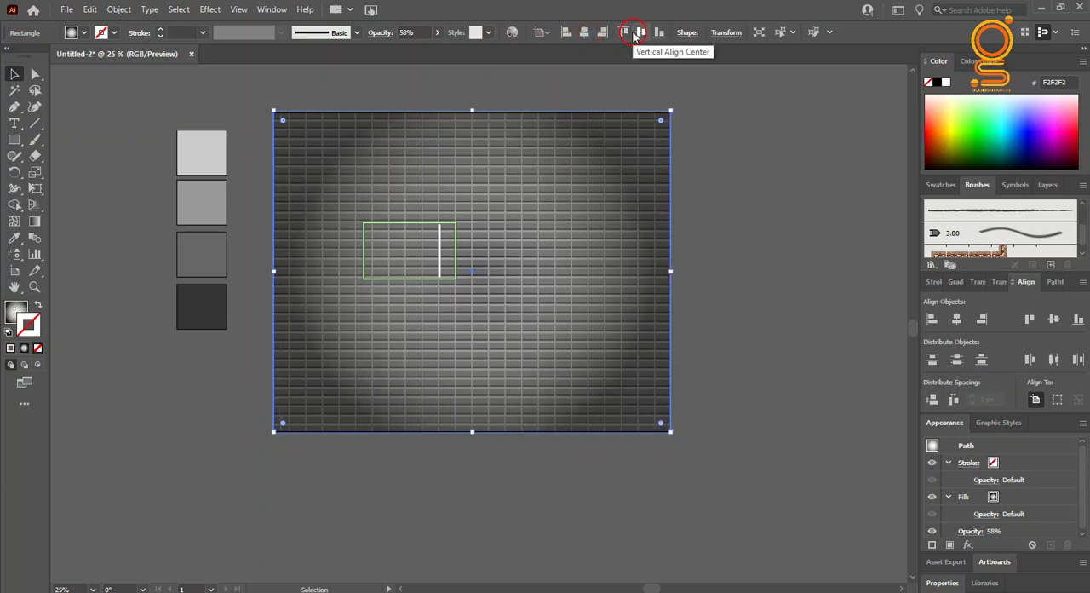
# Step: Group the brick wall with the radial shadow overlay
pyautogui.keyDown('shift'); pyautogui.click(392, 167); pyautogui.keyUp('shift')
pyautogui.rightClick(356, 146)
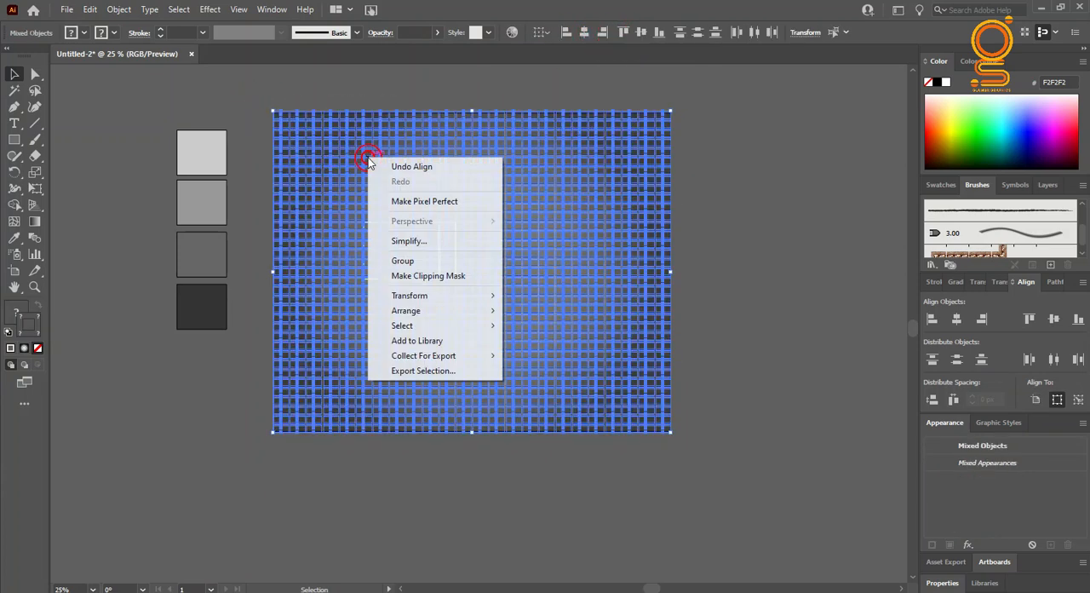
pyautogui.click(409, 260)
pyautogui.click(735, 219)
# Step: Apply the 3 pt. Round brush to the white vertical divider inside the frame
pyautogui.click(451, 280)
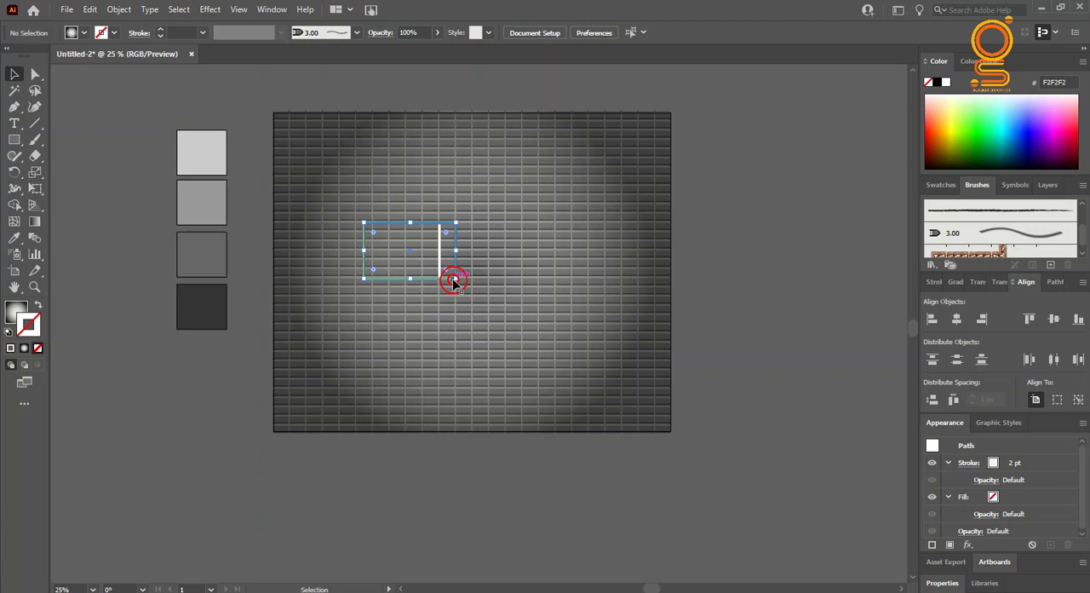
pyautogui.keyDown('alt'); pyautogui.scroll(4, 423, 260); pyautogui.keyUp('alt')
pyautogui.scroll(3, 948, 216)
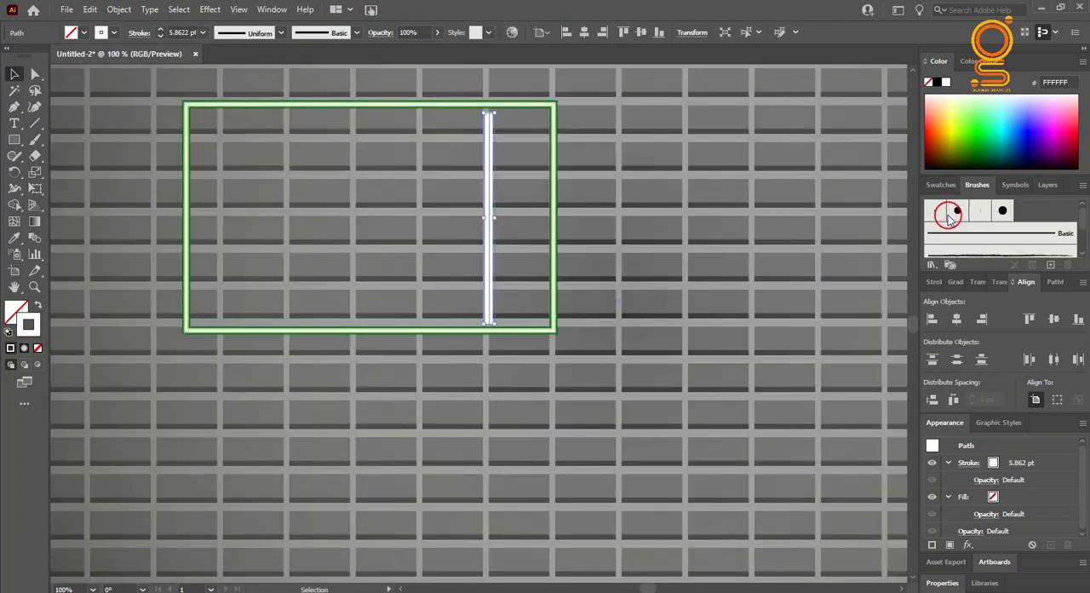
pyautogui.click(935, 213)
pyautogui.click(695, 279)
pyautogui.click(547, 330)
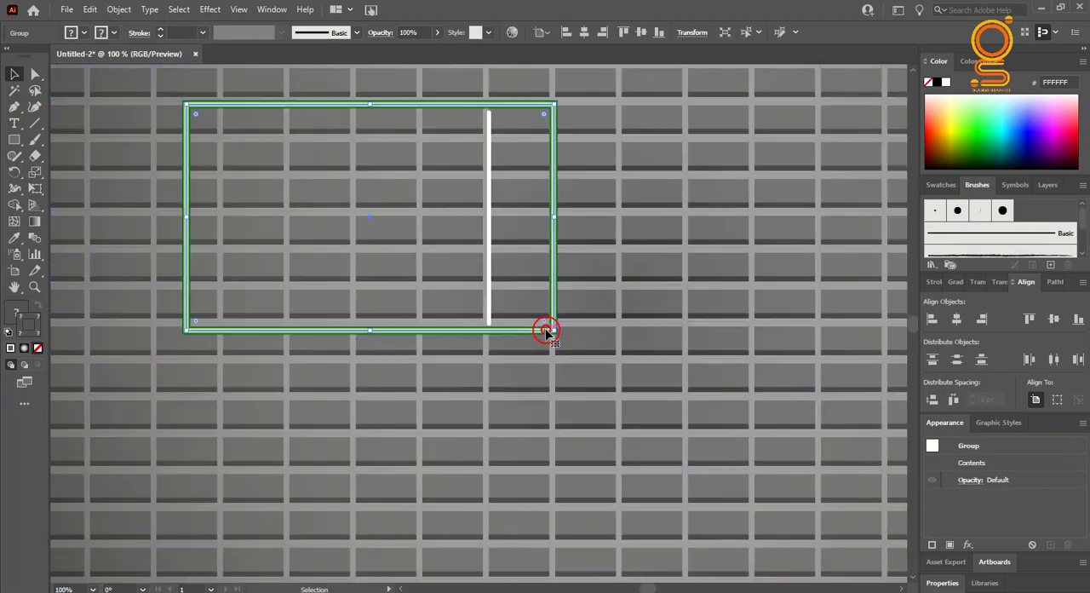
# Step: Set the white divider's stroke weight to 2 pt
pyautogui.click(491, 270)
pyautogui.click(202, 32)
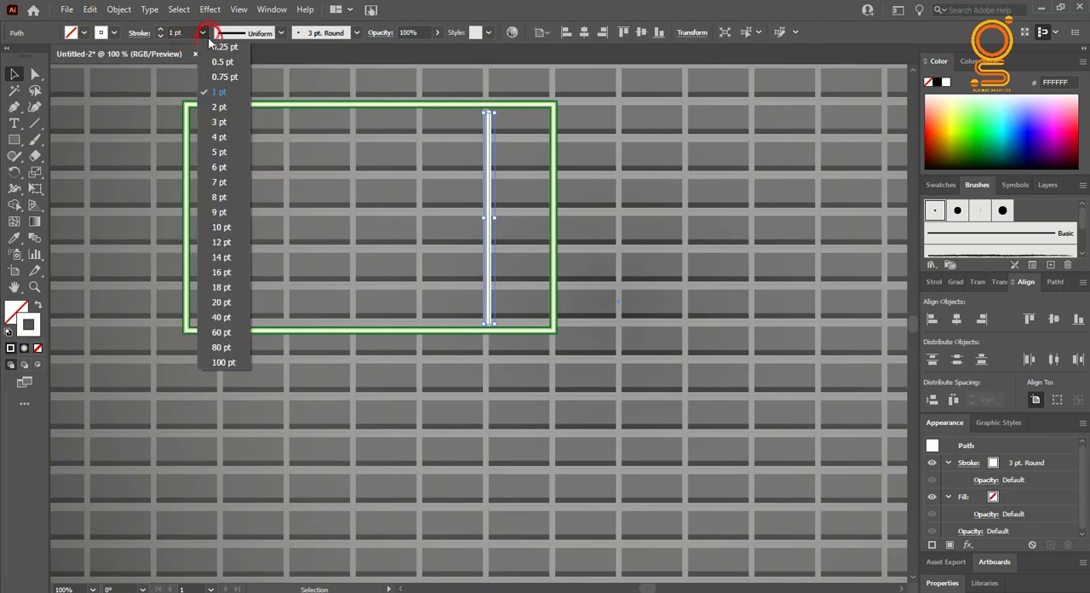
pyautogui.click(213, 119)
pyautogui.click(204, 32)
pyautogui.click(226, 103)
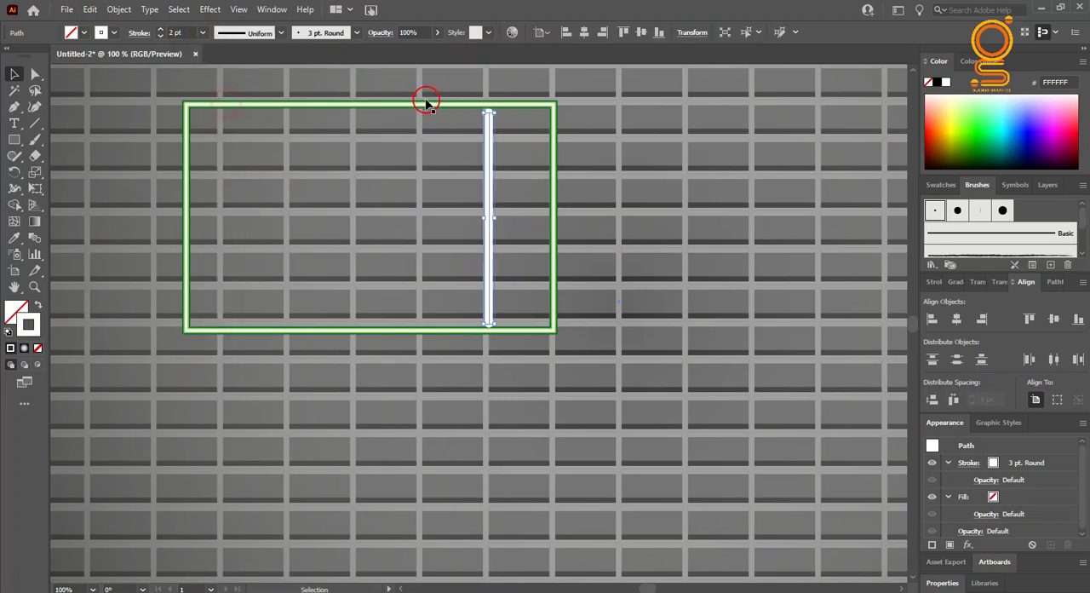
pyautogui.click(574, 90)
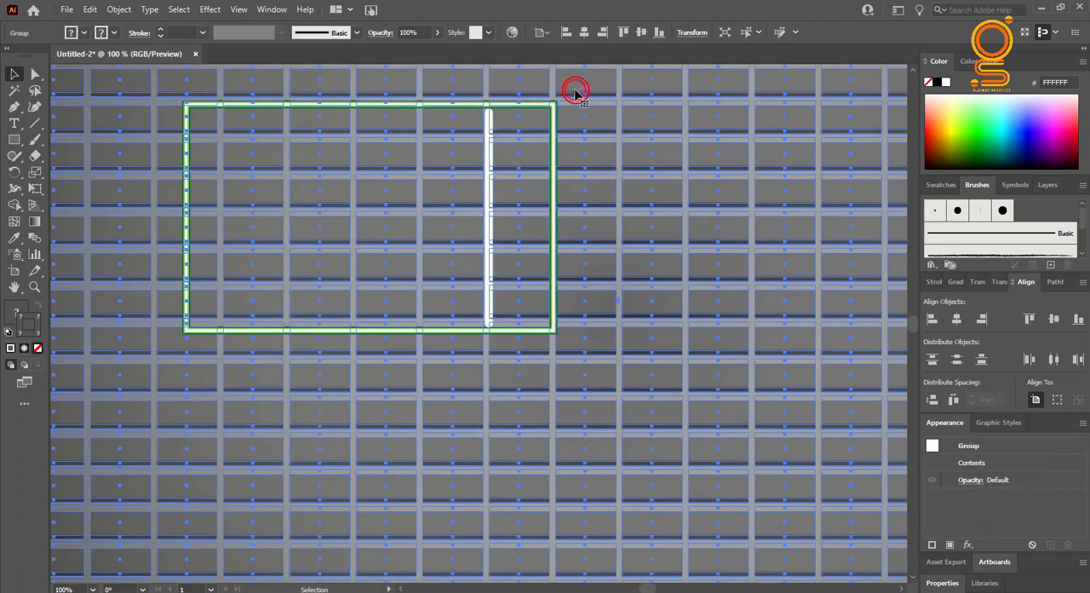
pyautogui.click(552, 154)
# Step: Paste a copy of the divider in front of the original and move it slightly to the left
pyautogui.click(489, 140)
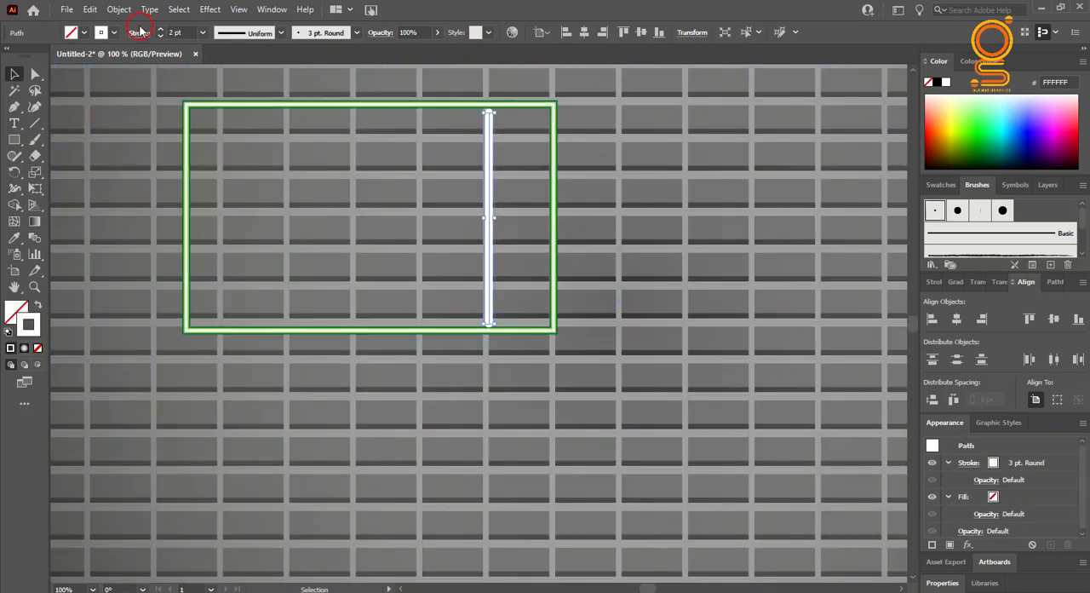
pyautogui.click(91, 10)
pyautogui.click(111, 6)
pyautogui.click(88, 10)
pyautogui.click(120, 101)
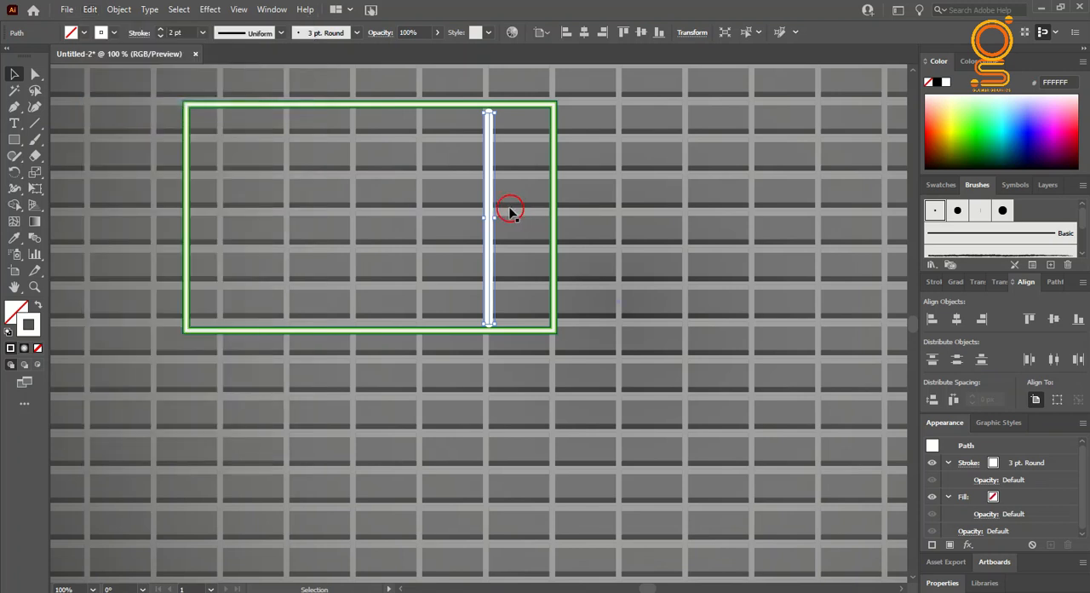
pyautogui.moveTo(488, 211); pyautogui.dragTo(478, 210)
pyautogui.hotkey('ctrl', 'z')
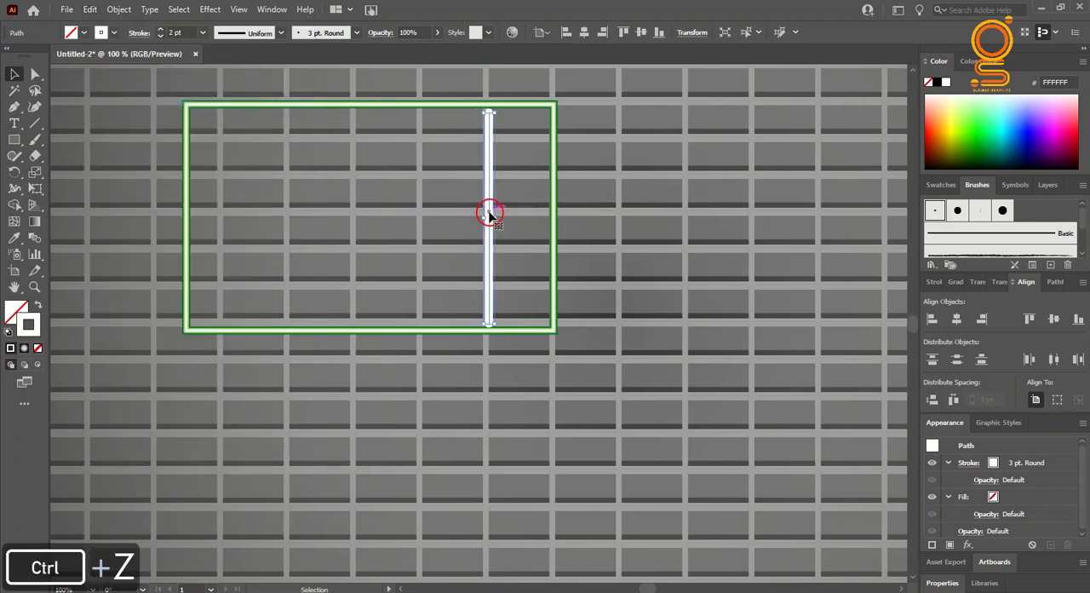
pyautogui.moveTo(487, 212); pyautogui.dragTo(469, 212)
# Step: Recolor the original divider's stroke light gray
pyautogui.click(489, 219)
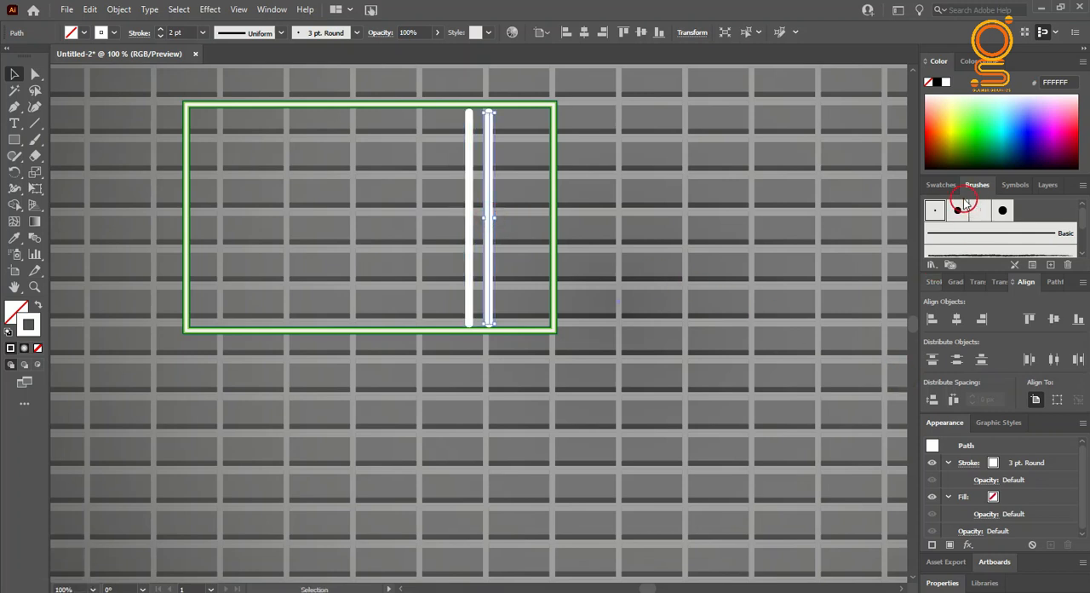
pyautogui.click(941, 185)
pyautogui.click(1022, 239)
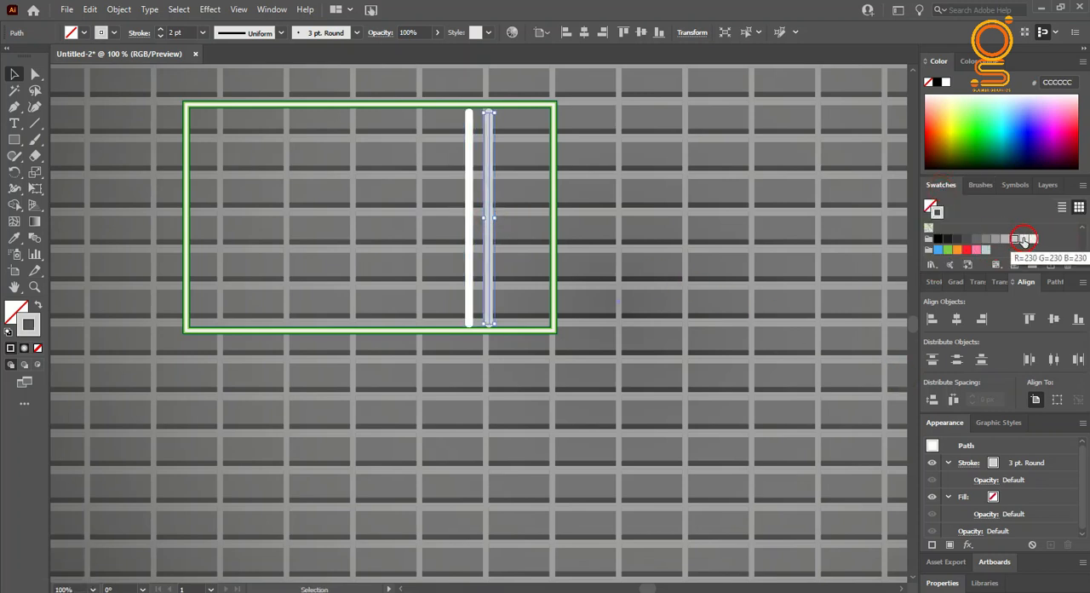
# Step: Move the white divider copy back over the gray one and set its stroke weight to 1 pt
pyautogui.moveTo(469, 232); pyautogui.dragTo(488, 235)
pyautogui.click(203, 32)
pyautogui.click(209, 87)
pyautogui.click(573, 187)
# Step: Select the frame and dividers without the wall, and move them onto the empty canvas left of the artboard
pyautogui.click(553, 236)
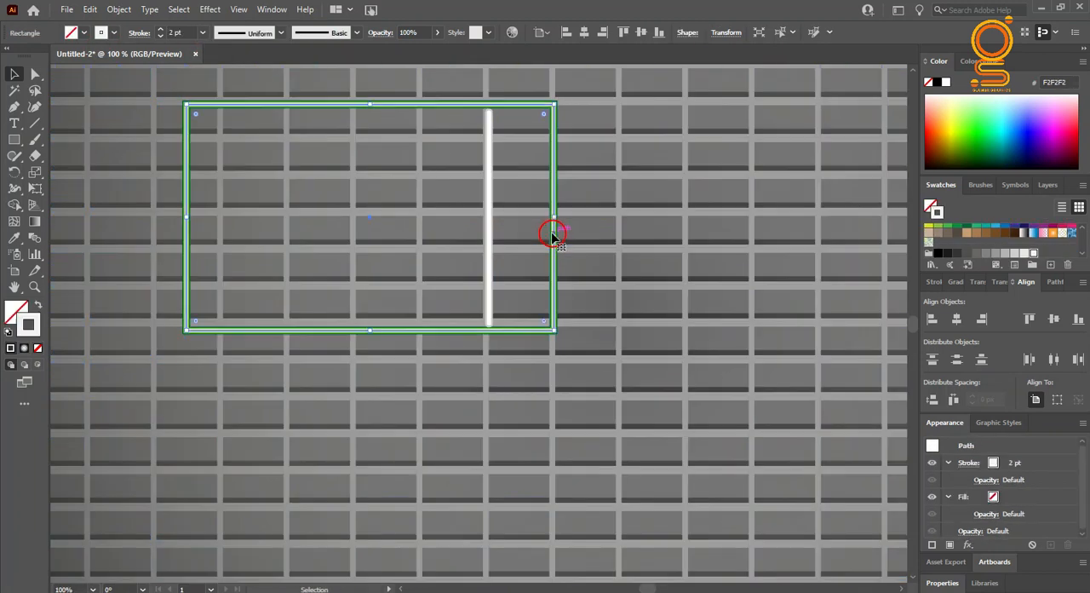
pyautogui.keyDown('alt'); pyautogui.scroll(-3, 553, 237); pyautogui.keyUp('alt')
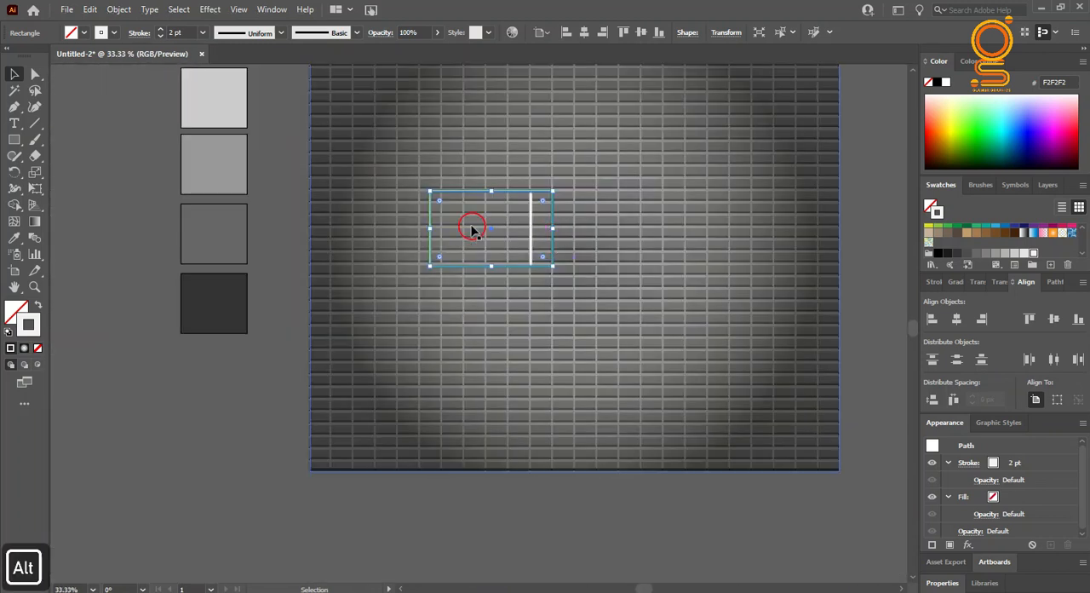
pyautogui.keyDown('shift'); pyautogui.click(528, 276); pyautogui.keyUp('shift')
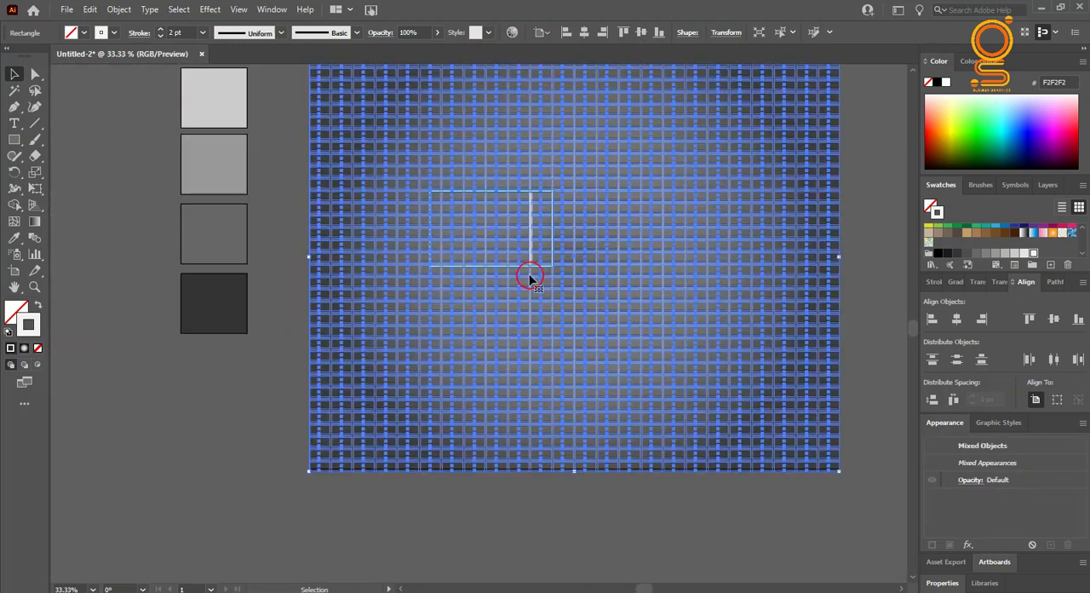
pyautogui.keyDown('shift'); pyautogui.click(617, 229); pyautogui.keyUp('shift')
pyautogui.moveTo(528, 244); pyautogui.dragTo(227, 436)
pyautogui.rightClick(232, 440)
pyautogui.click(201, 528)
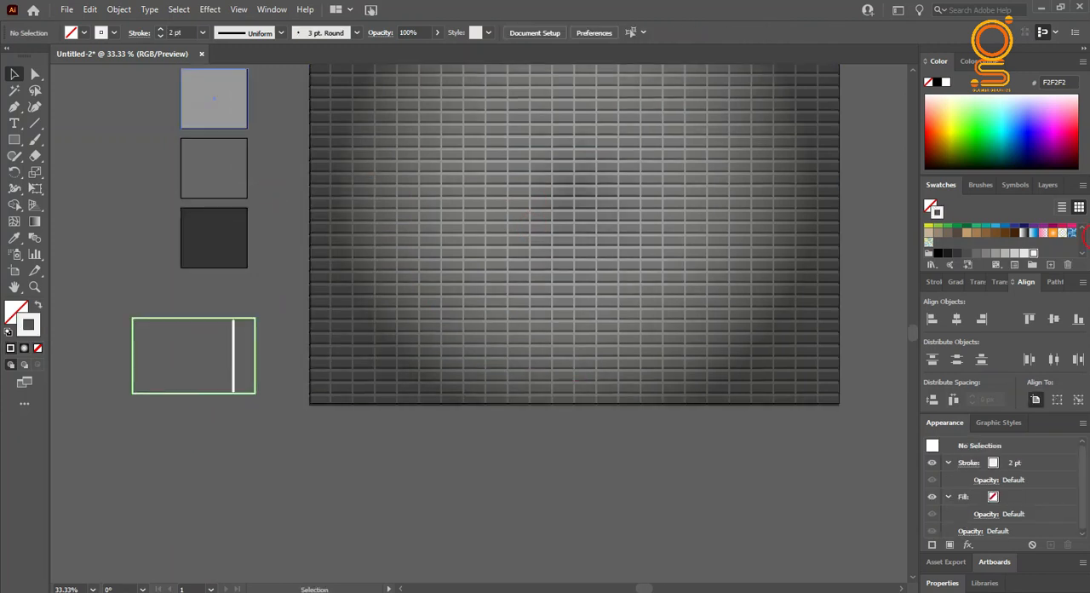
# Step: Draw a 204 px circle above the frame, with no fill and an F2F2F2 stroke
pyautogui.click(39, 348)
pyautogui.click(15, 313)
pyautogui.moveTo(13, 147); pyautogui.dragTo(69, 169)
pyautogui.moveTo(73, 221)
pyautogui.mouseDown()
pyautogui.moveTo(122, 284)
pyautogui.moveTo(157, 305)
pyautogui.mouseUp()
pyautogui.click(15, 109)
pyautogui.click(14, 76)
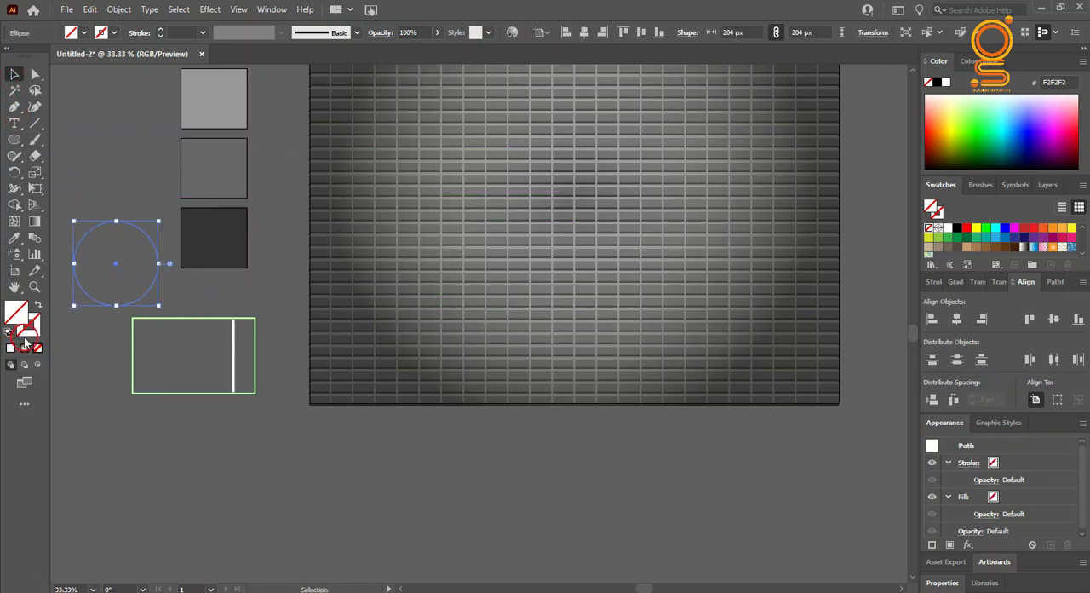
pyautogui.click(13, 347)
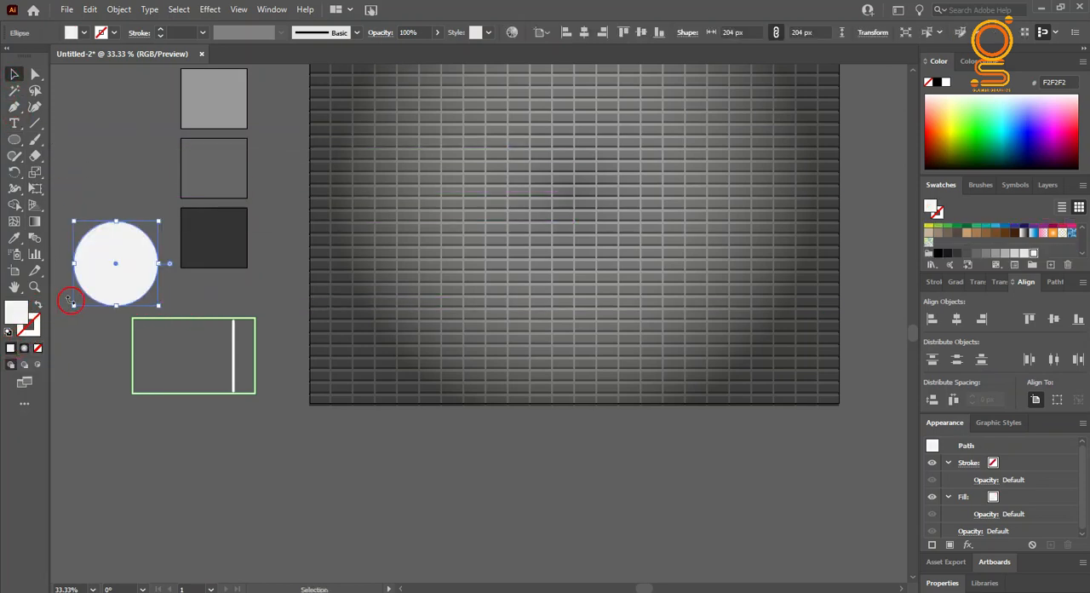
pyautogui.click(37, 305)
# Step: Duplicate the circle slightly up and to the left, and subtract the duplicate from the original to form a crescent
pyautogui.moveTo(117, 261); pyautogui.dragTo(107, 258)
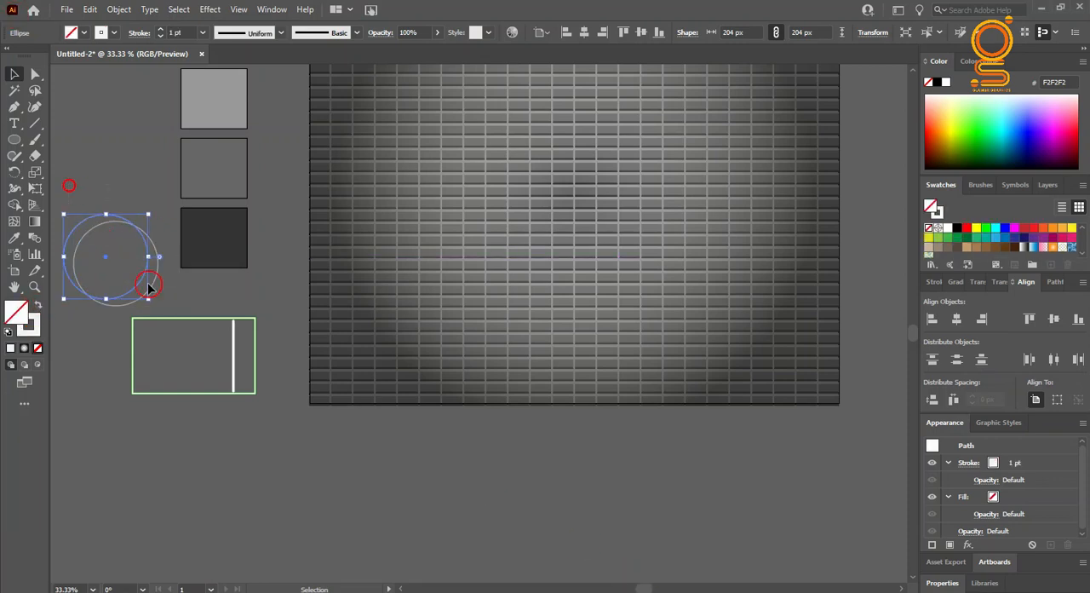
pyautogui.moveTo(161, 301); pyautogui.dragTo(162, 302)
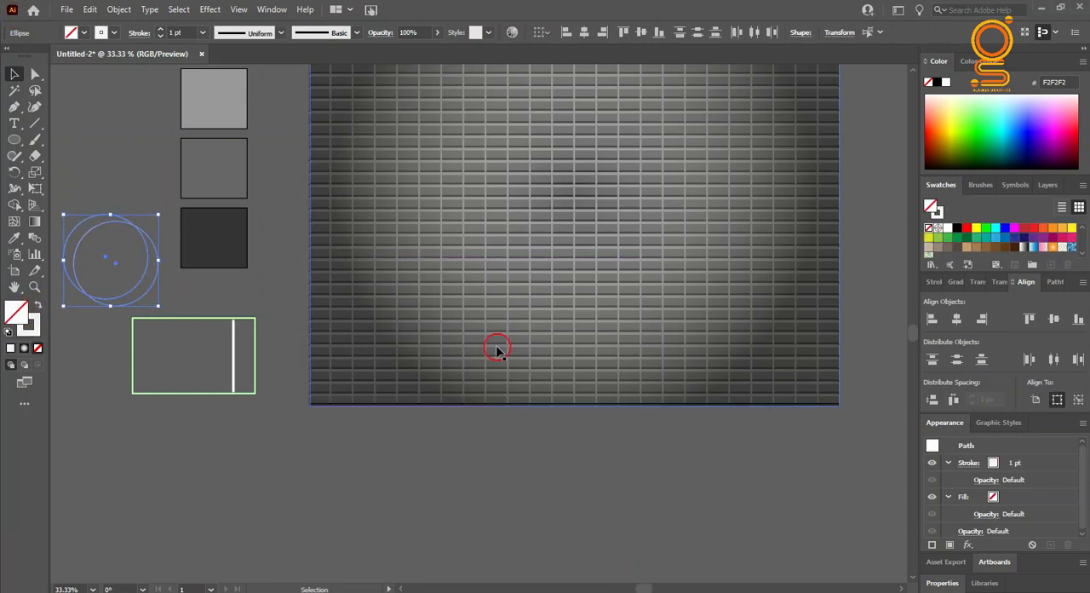
pyautogui.click(1053, 282)
pyautogui.click(985, 321)
pyautogui.hotkey('ctrl', 'z')
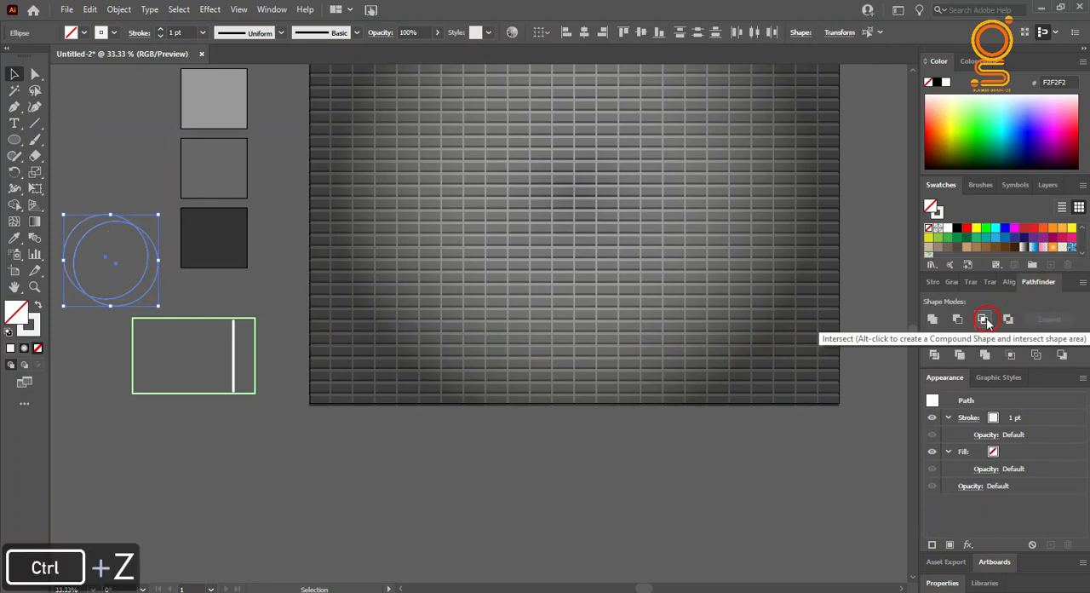
pyautogui.click(957, 319)
# Step: Scale the crescent down and place it inside the frame, left of the divider
pyautogui.moveTo(151, 287); pyautogui.dragTo(197, 376)
pyautogui.keyDown('alt'); pyautogui.scroll(2, 137, 430); pyautogui.keyUp('alt')
pyautogui.moveTo(280, 201); pyautogui.dragTo(249, 249)
pyautogui.moveTo(231, 285)
pyautogui.mouseDown()
pyautogui.moveTo(270, 286)
pyautogui.moveTo(263, 301)
pyautogui.mouseUp()
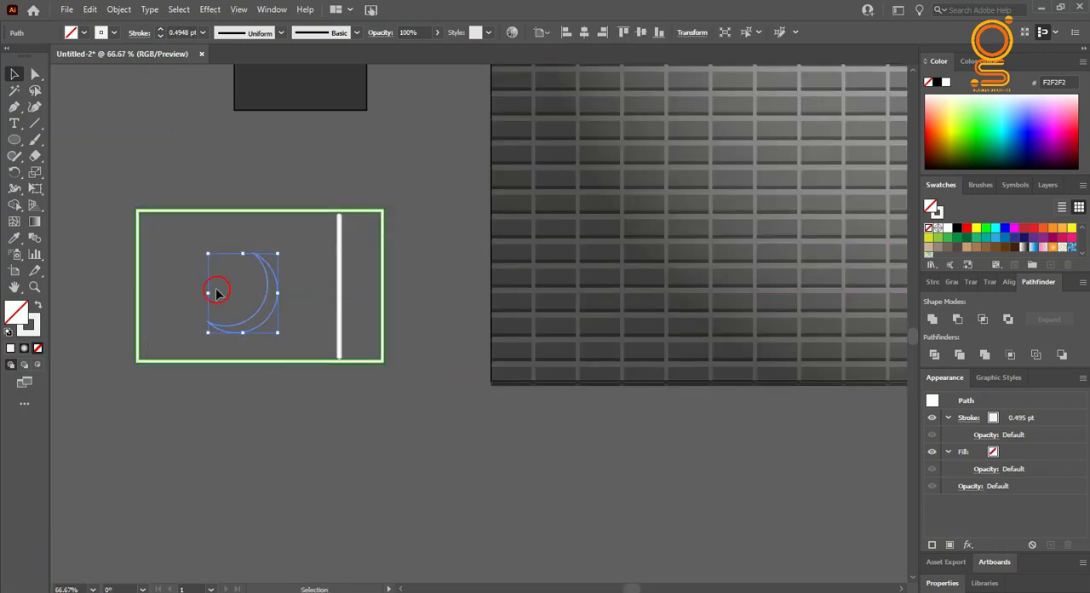
# Step: Set the crescent's stroke weight to 3 pt
pyautogui.click(195, 36)
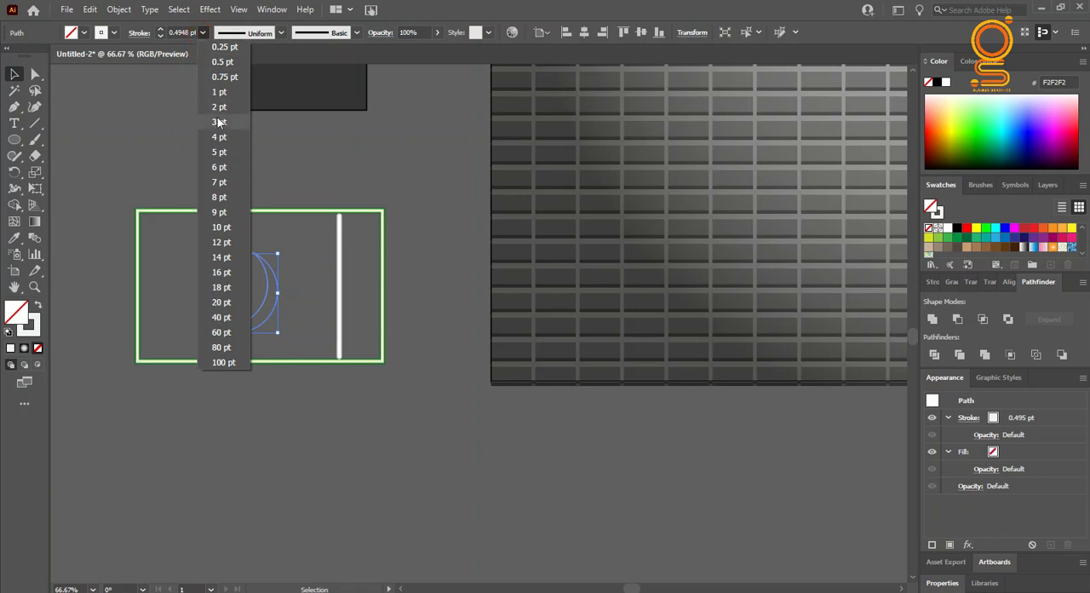
pyautogui.click(205, 133)
pyautogui.click(243, 290)
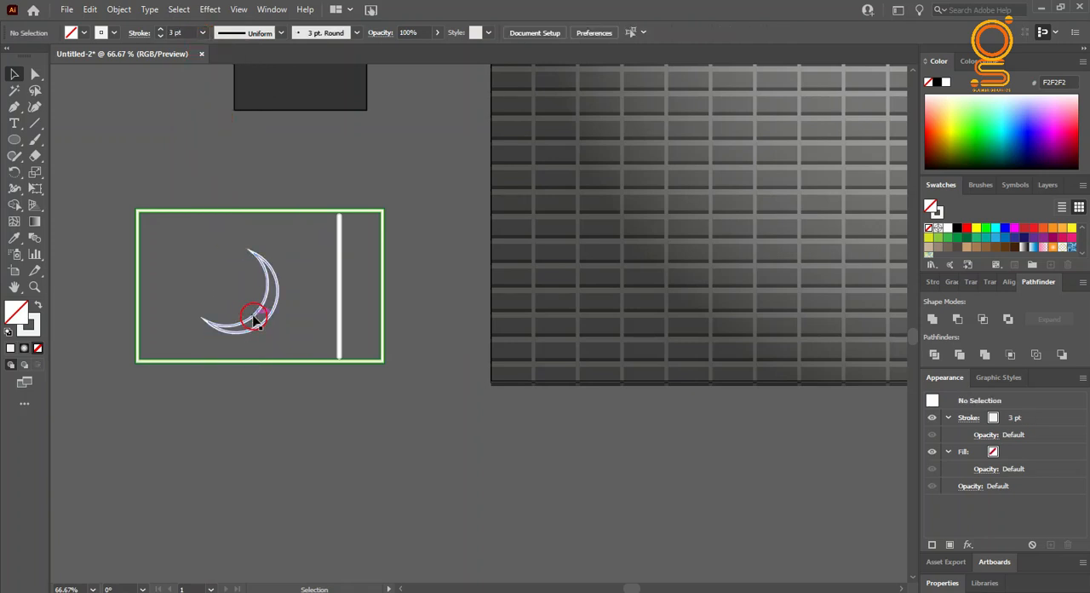
# Step: Draw a small five-pointed star outline inside the frame, just left of the crescent
pyautogui.moveTo(14, 140); pyautogui.dragTo(85, 207)
pyautogui.moveTo(176, 255); pyautogui.dragTo(228, 290)
pyautogui.click(14, 74)
pyautogui.click(98, 166)
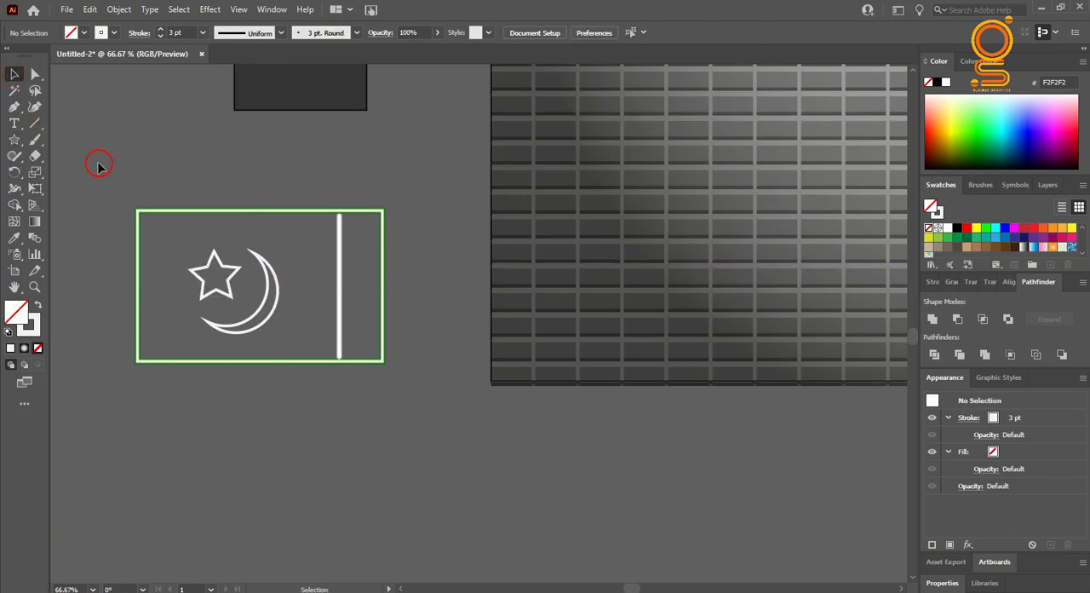
# Step: Set the strokes of the crescent and the star to light gray CCCCCC, leaving both shapes without a fill
pyautogui.click(267, 305)
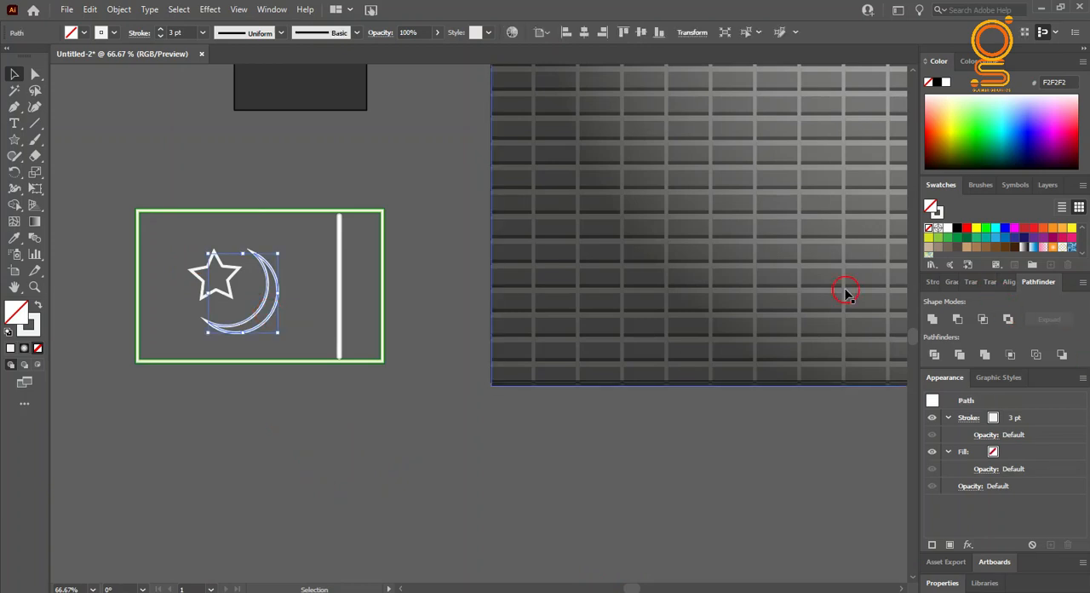
pyautogui.click(347, 407)
pyautogui.click(279, 310)
pyautogui.click(935, 283)
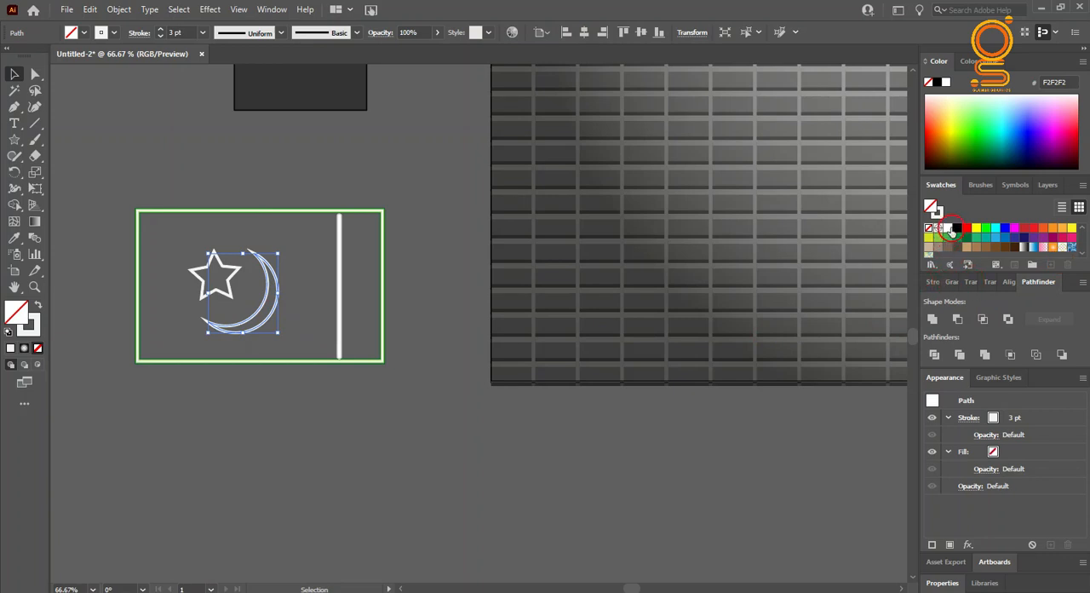
pyautogui.click(1000, 263)
pyautogui.click(1023, 241)
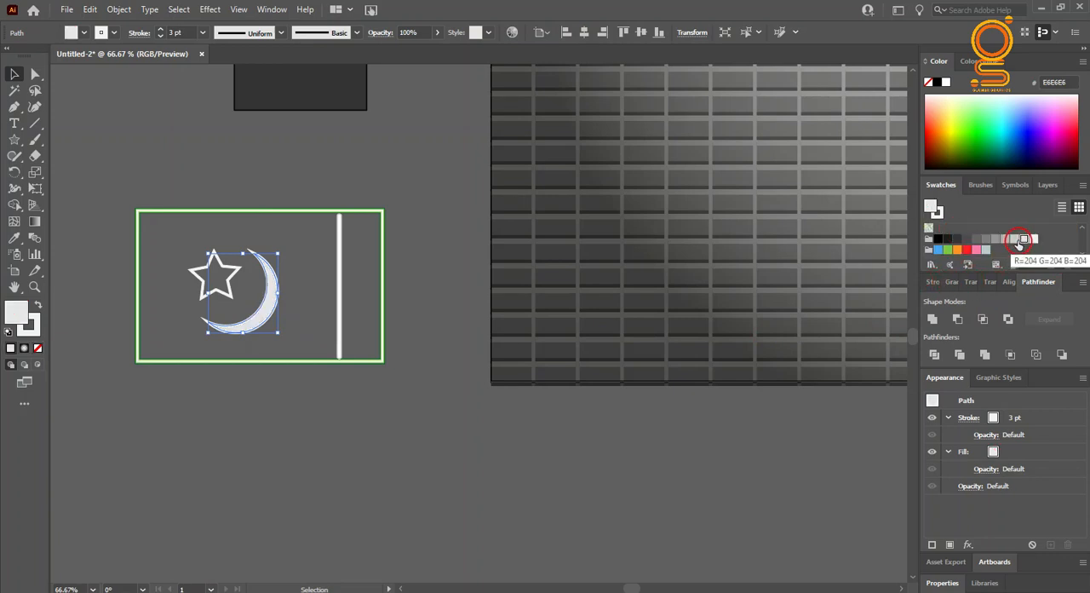
pyautogui.click(37, 347)
pyautogui.click(1016, 255)
pyautogui.click(226, 293)
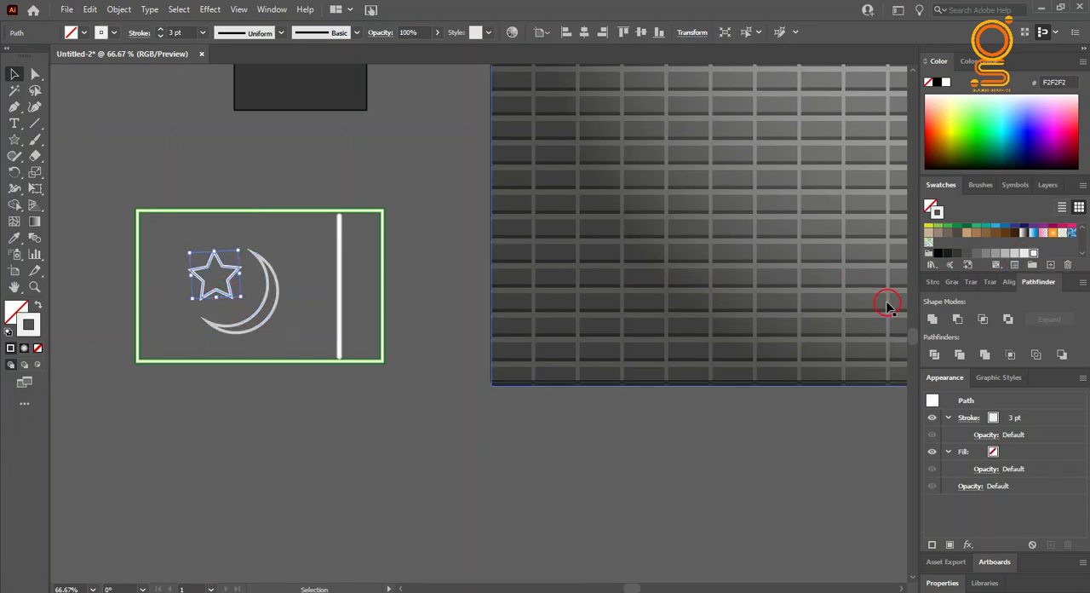
pyautogui.click(1014, 256)
pyautogui.click(299, 433)
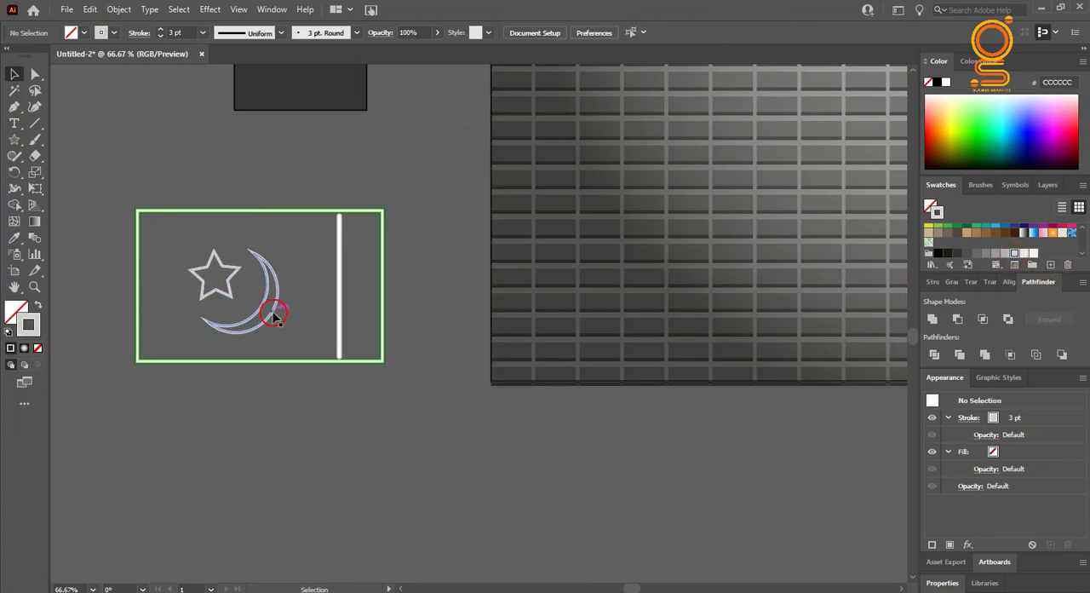
# Step: Paste a copy of the crescent in front of the original, with a 2 pt F2F2F2 stroke
pyautogui.click(274, 316)
pyautogui.click(90, 9)
pyautogui.click(112, 75)
pyautogui.click(90, 9)
pyautogui.click(126, 105)
pyautogui.click(205, 33)
pyautogui.click(223, 107)
pyautogui.click(1032, 254)
pyautogui.click(389, 444)
# Step: Move the front crescent aside, set the 3 pt crescent's stroke to B3B3B3, and return the front copy to its place
pyautogui.click(262, 309)
pyautogui.scroll(3, 226, 318)
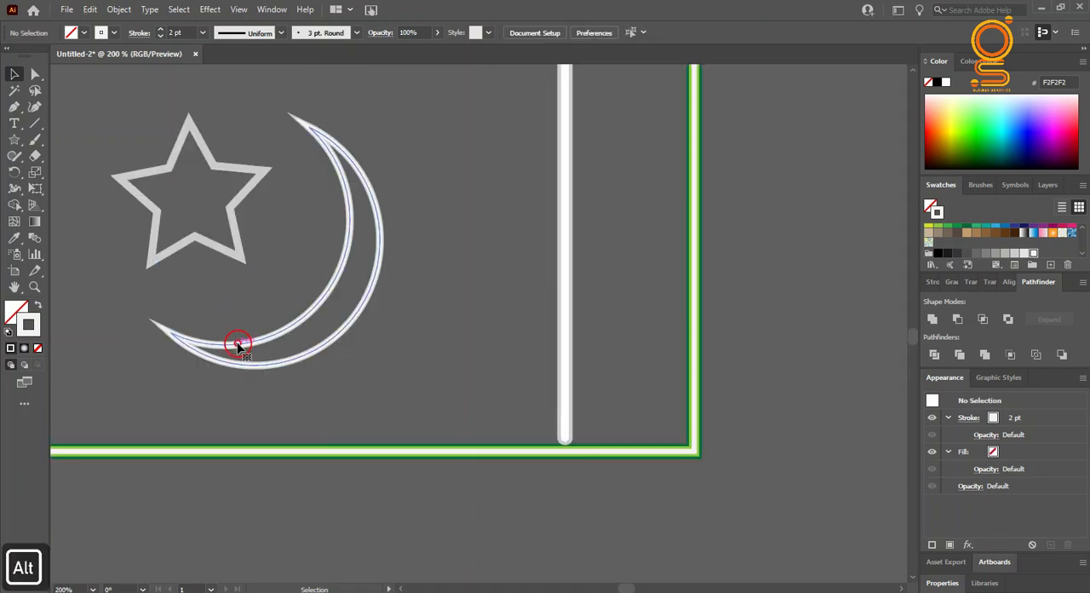
pyautogui.moveTo(164, 326); pyautogui.dragTo(202, 358)
pyautogui.click(205, 341)
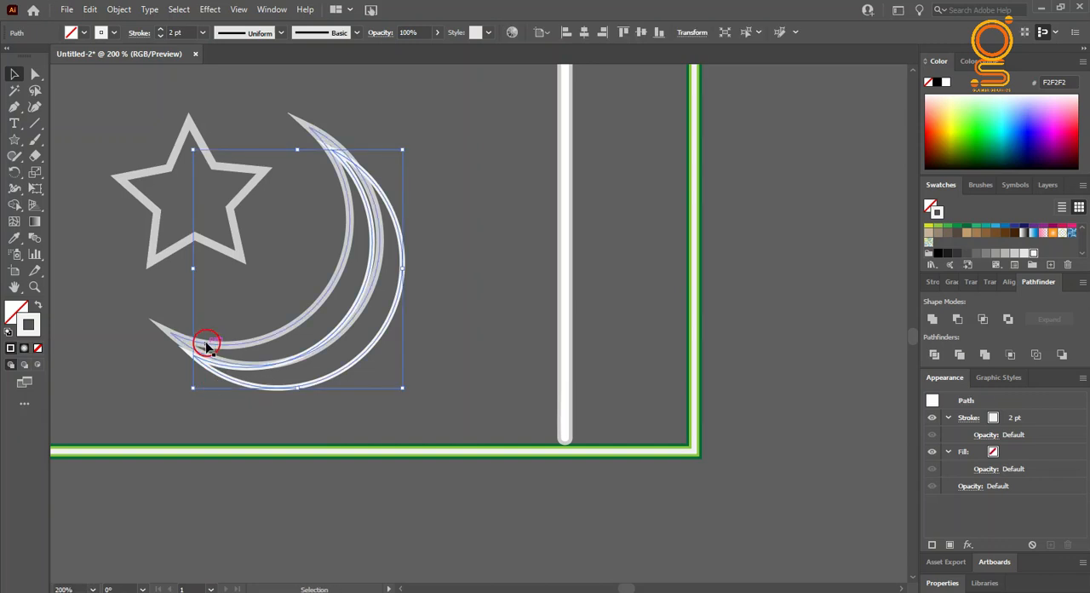
pyautogui.click(1006, 254)
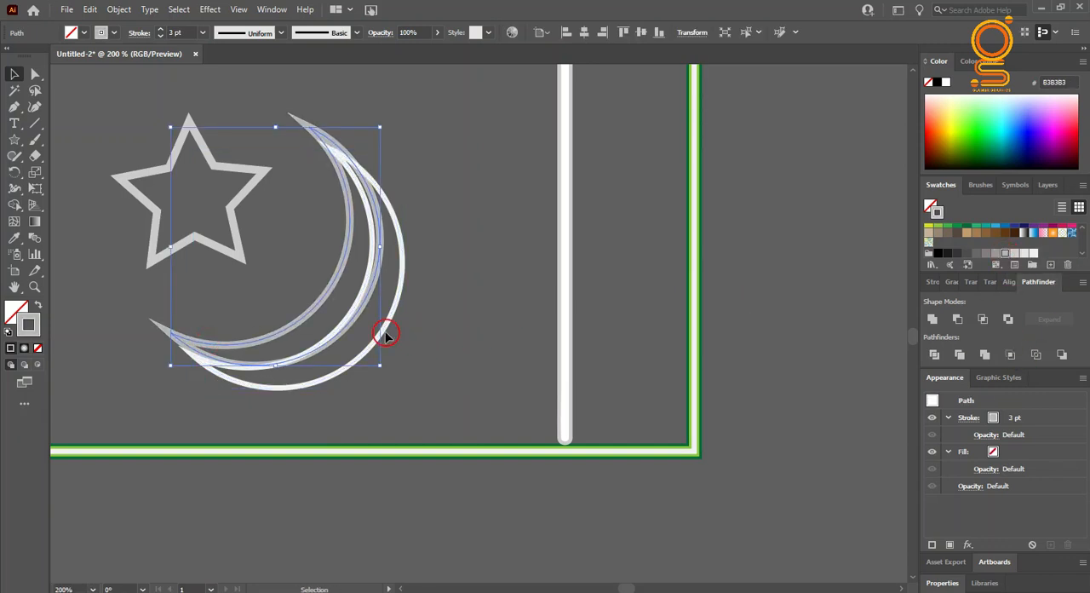
pyautogui.keyDown('shift'); pyautogui.click(379, 333); pyautogui.keyUp('shift')
pyautogui.click(414, 338)
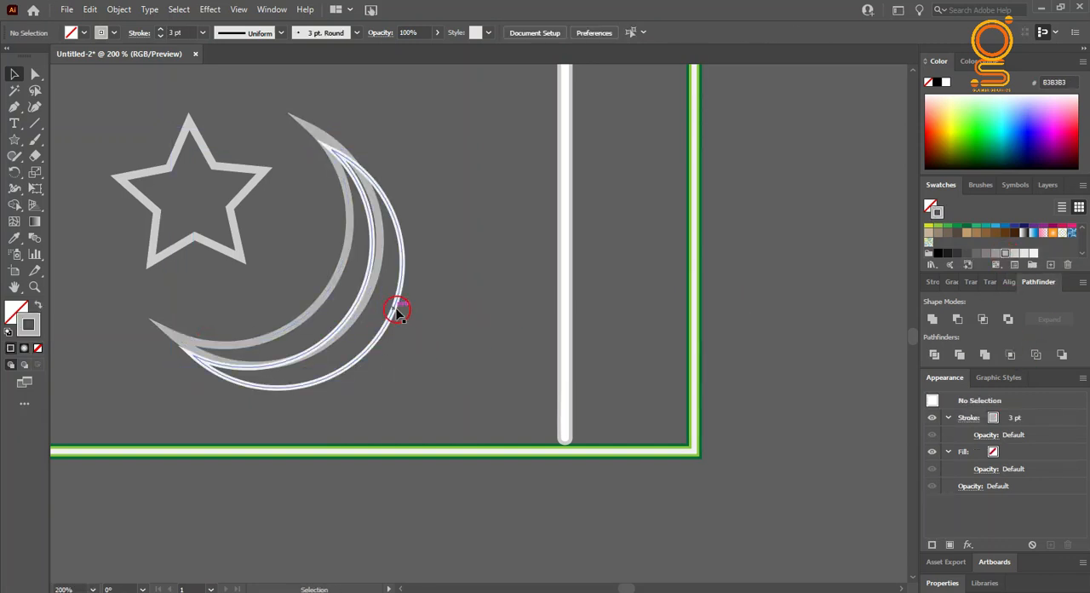
pyautogui.keyDown('shift'); pyautogui.click(383, 332); pyautogui.keyUp('shift')
pyautogui.moveTo(384, 332); pyautogui.dragTo(361, 312)
pyautogui.click(414, 331)
# Step: Paste a copy of the star in front of the original, with a 2 pt F2F2F2 stroke
pyautogui.click(216, 248)
pyautogui.click(99, 12)
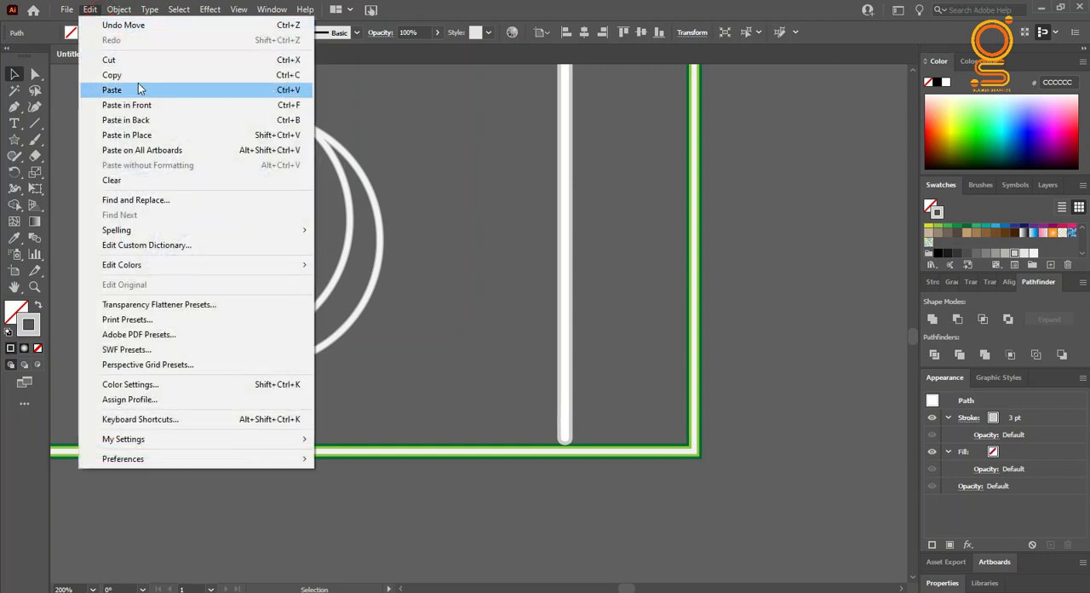
pyautogui.click(138, 88)
pyautogui.hotkey('ctrl', 'z')
pyautogui.click(97, 10)
pyautogui.click(136, 75)
pyautogui.click(88, 10)
pyautogui.click(123, 103)
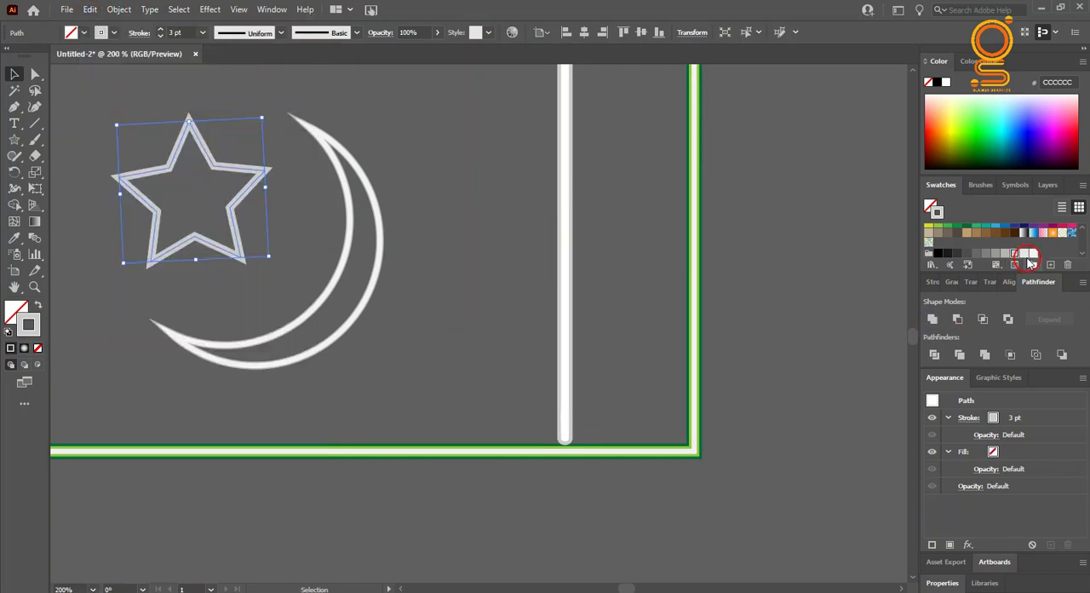
pyautogui.click(1030, 255)
pyautogui.click(202, 32)
pyautogui.click(219, 103)
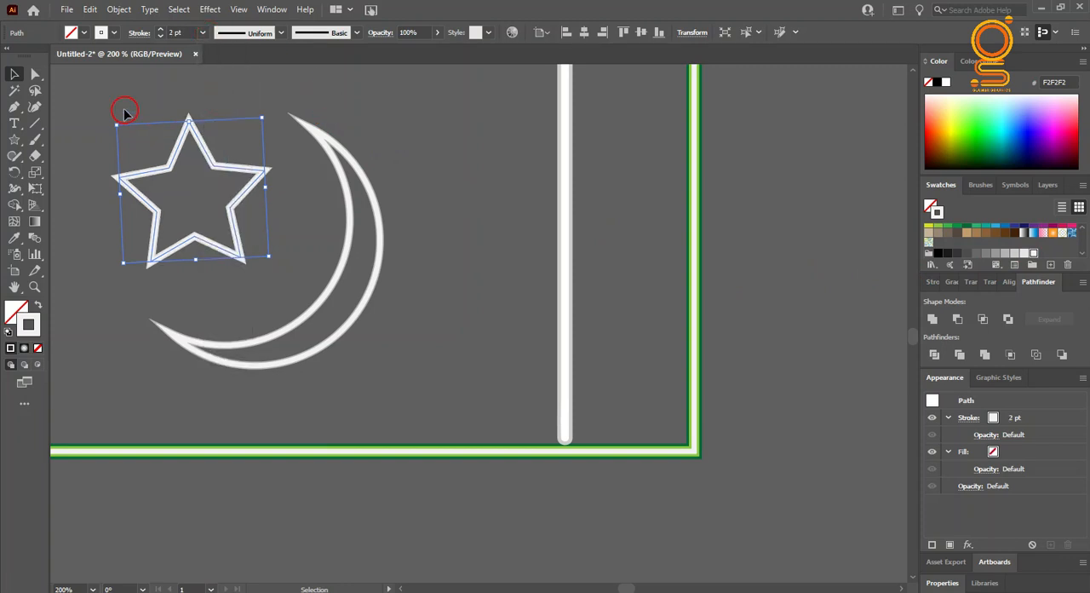
pyautogui.click(122, 107)
# Step: Reduce the stroke weight of the front star and the front crescent to 1 pt
pyautogui.click(207, 154)
pyautogui.click(202, 32)
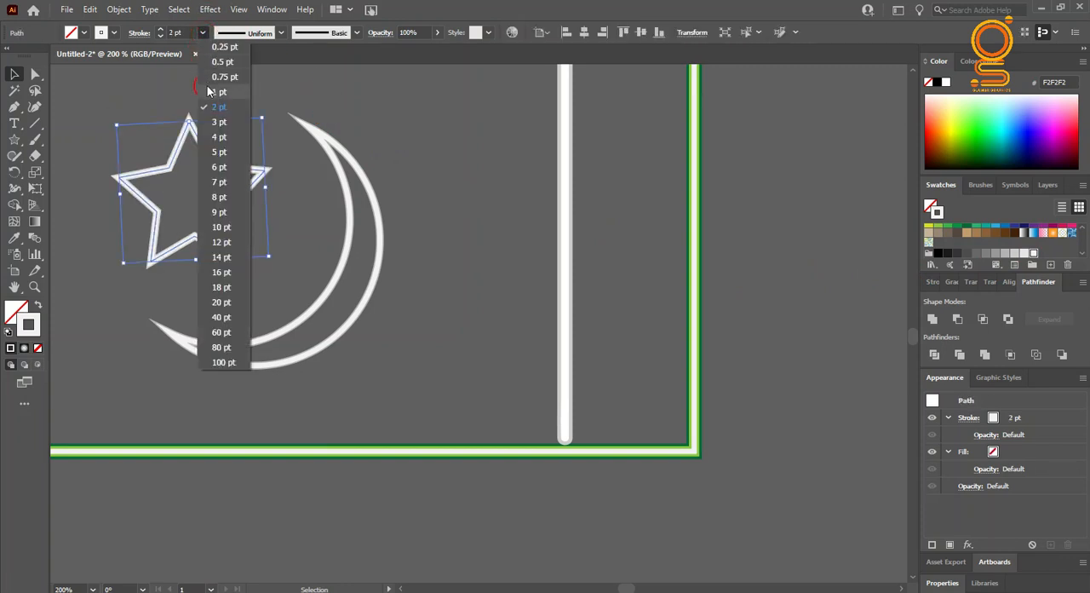
pyautogui.click(220, 89)
pyautogui.click(146, 80)
pyautogui.click(372, 292)
pyautogui.click(202, 33)
pyautogui.click(220, 89)
pyautogui.click(460, 384)
# Step: Group the frame with its divider, star and crescent, and ungroup them again
pyautogui.keyDown('alt'); pyautogui.scroll(-1, 385, 390); pyautogui.keyUp('alt')
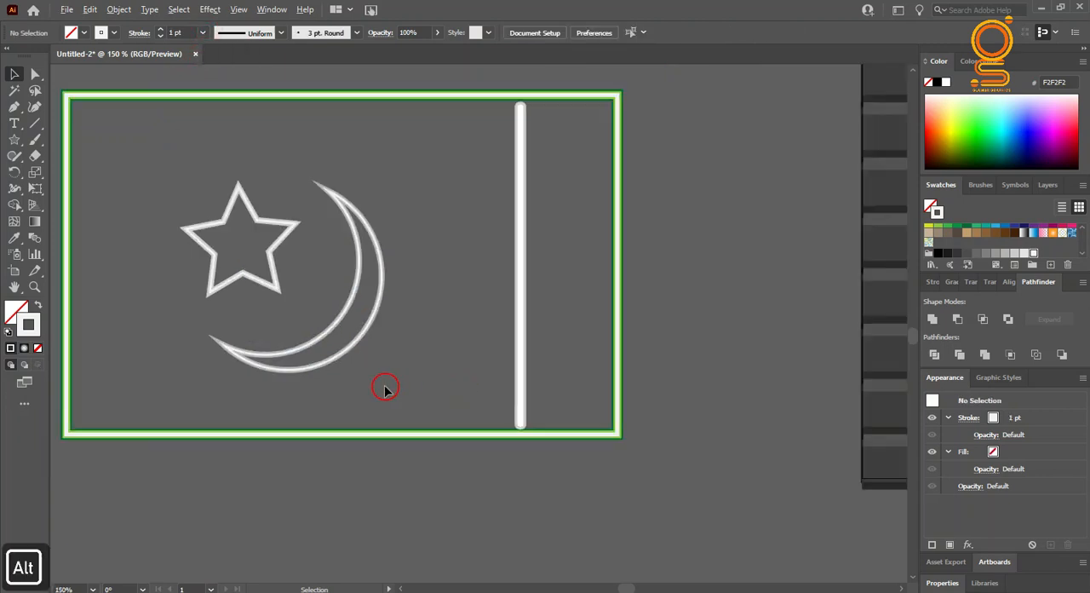
pyautogui.keyDown('alt'); pyautogui.scroll(-2, 385, 390); pyautogui.keyUp('alt')
pyautogui.moveTo(203, 165); pyautogui.dragTo(568, 381)
pyautogui.rightClick(446, 331)
pyautogui.click(528, 429)
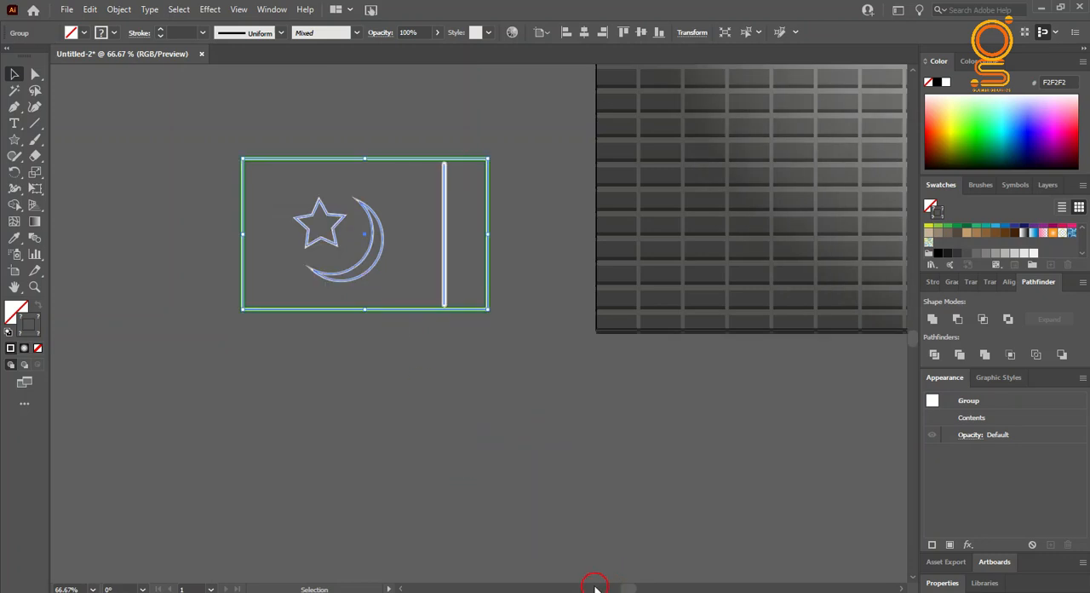
pyautogui.rightClick(398, 316)
pyautogui.click(359, 429)
pyautogui.click(446, 272)
pyautogui.rightClick(445, 271)
pyautogui.click(477, 386)
# Step: Duplicate the divider just outside the frame's right edge and lengthen the copy into a pole reaching well below the frame
pyautogui.click(443, 258)
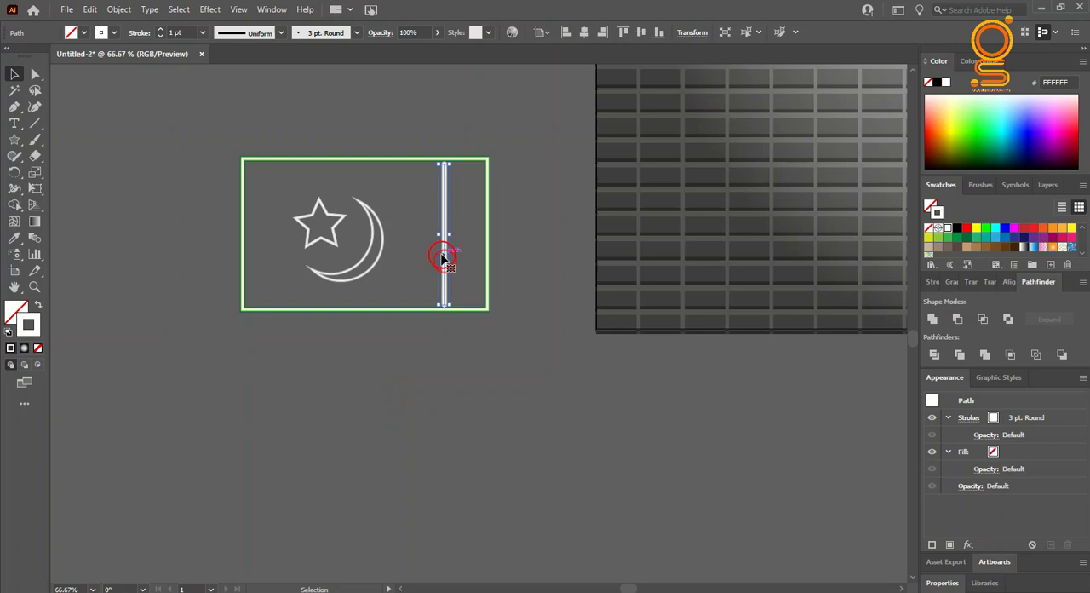
pyautogui.click(463, 247)
pyautogui.moveTo(444, 247); pyautogui.dragTo(500, 252)
pyautogui.press('alt')
pyautogui.press('shift')
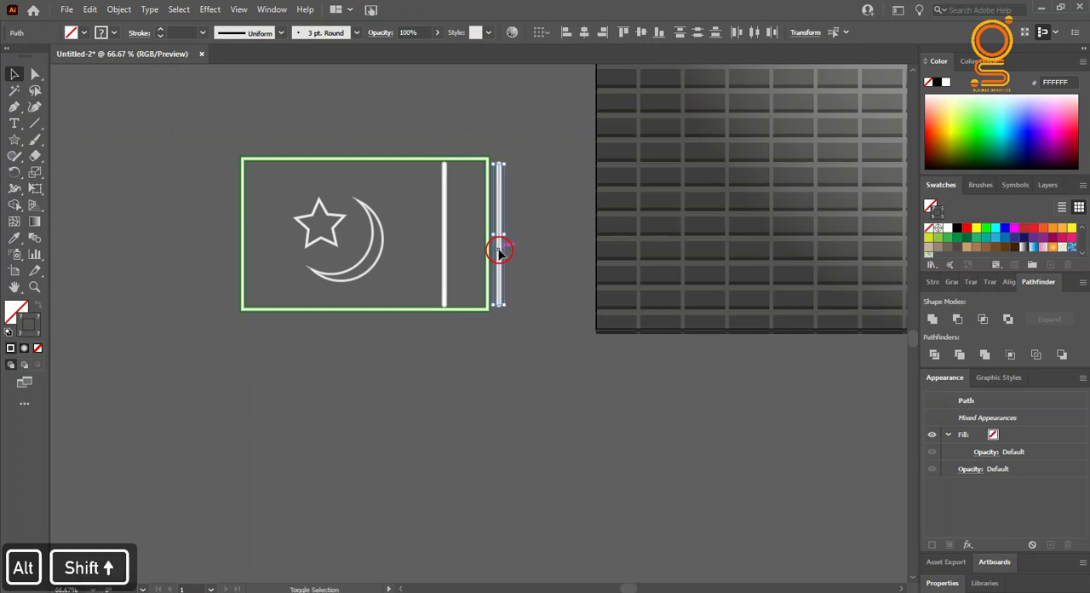
pyautogui.moveTo(502, 173); pyautogui.dragTo(500, 92)
pyautogui.hotkey('ctrl', 'z')
pyautogui.hotkey('ctrl', 'z')
# Step: Place a copy of the pole on the empty canvas left of the frame
pyautogui.click(385, 392)
pyautogui.moveTo(480, 373); pyautogui.dragTo(145, 404)
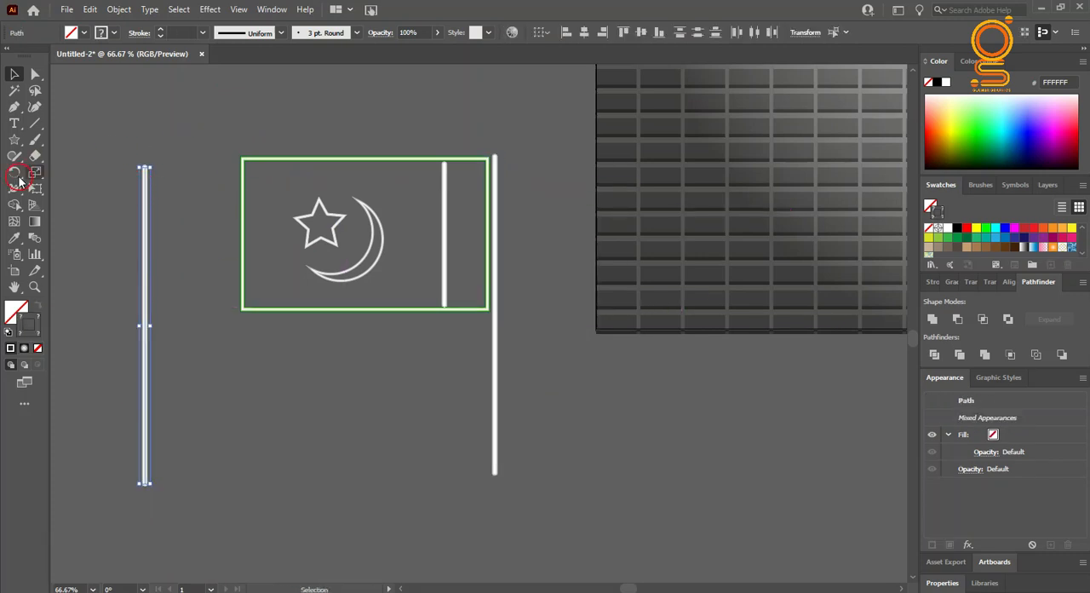
# Step: Cut the white inner line of the pole beside the frame with Scissors, and delete the short section below the frame
pyautogui.moveTo(421, 385); pyautogui.dragTo(550, 445)
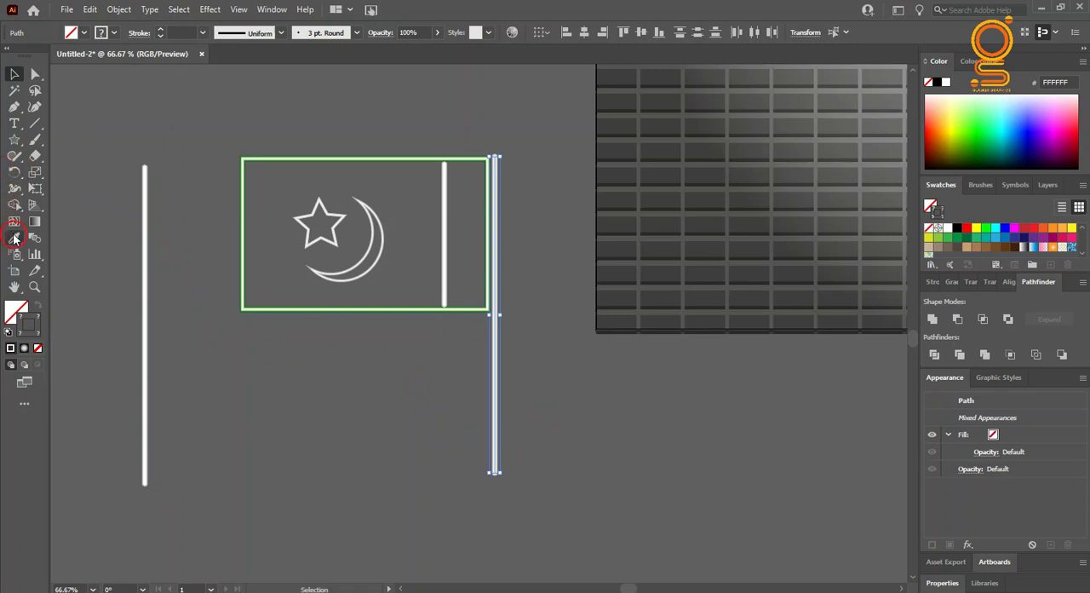
pyautogui.click(24, 126)
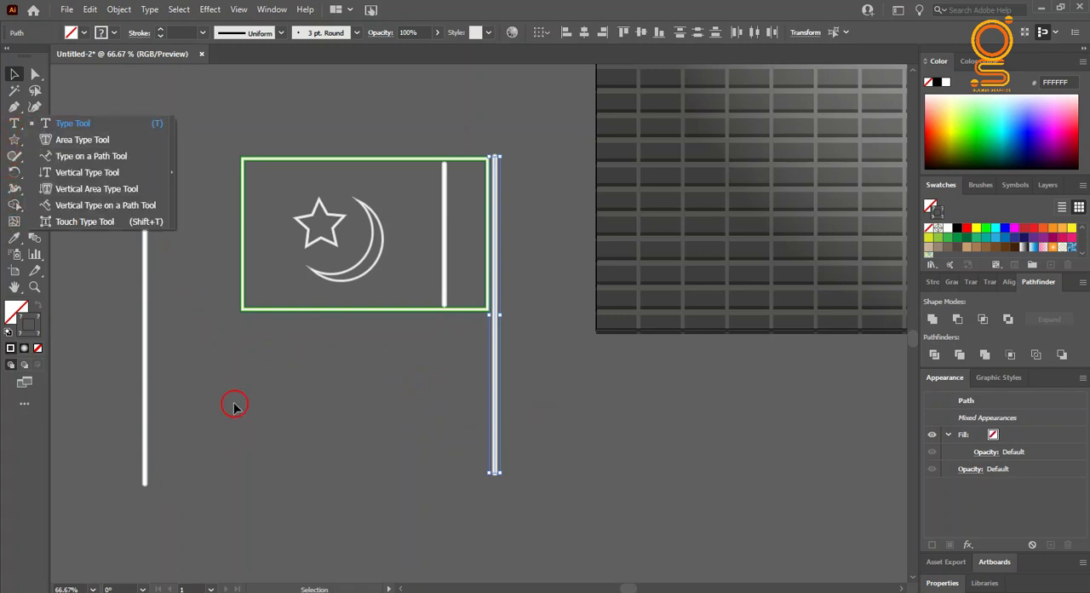
pyautogui.click(110, 281)
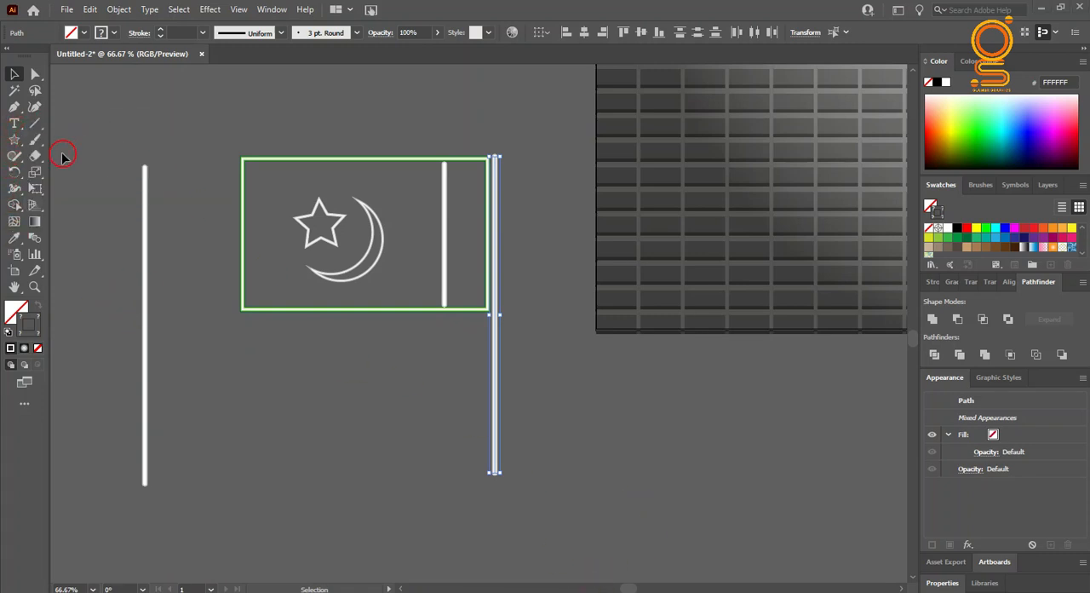
pyautogui.click(35, 156)
pyautogui.click(77, 172)
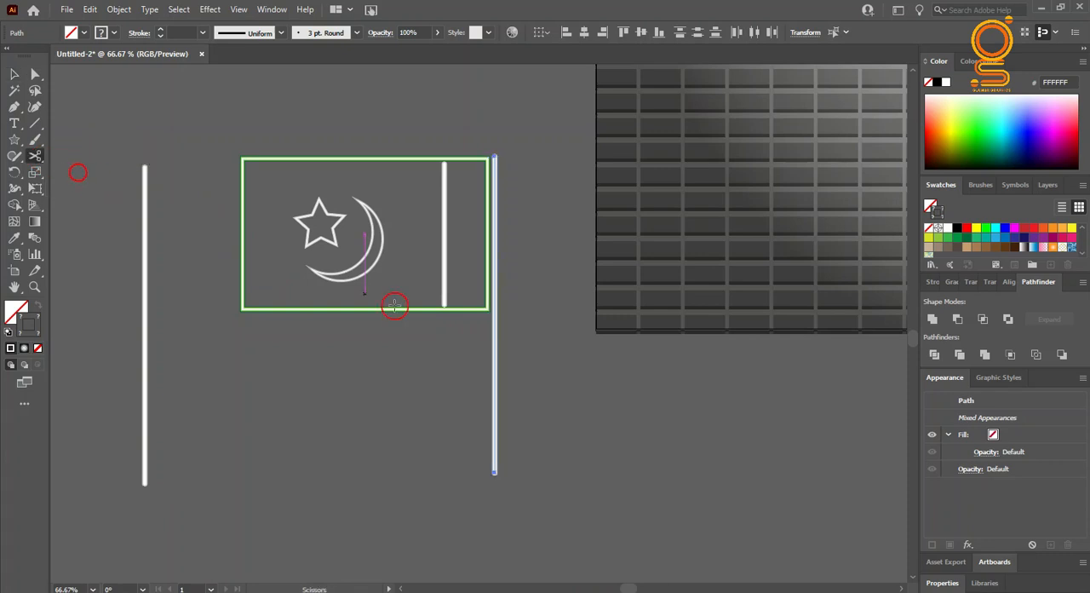
pyautogui.click(494, 429)
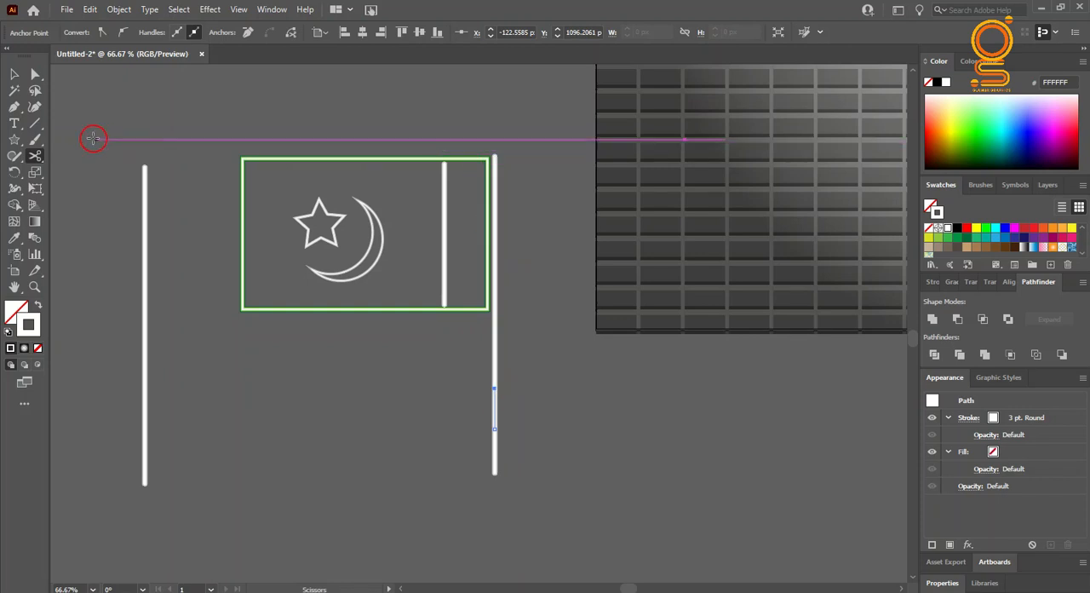
pyautogui.click(13, 74)
pyautogui.click(445, 525)
pyautogui.click(494, 409)
pyautogui.press('Delete')
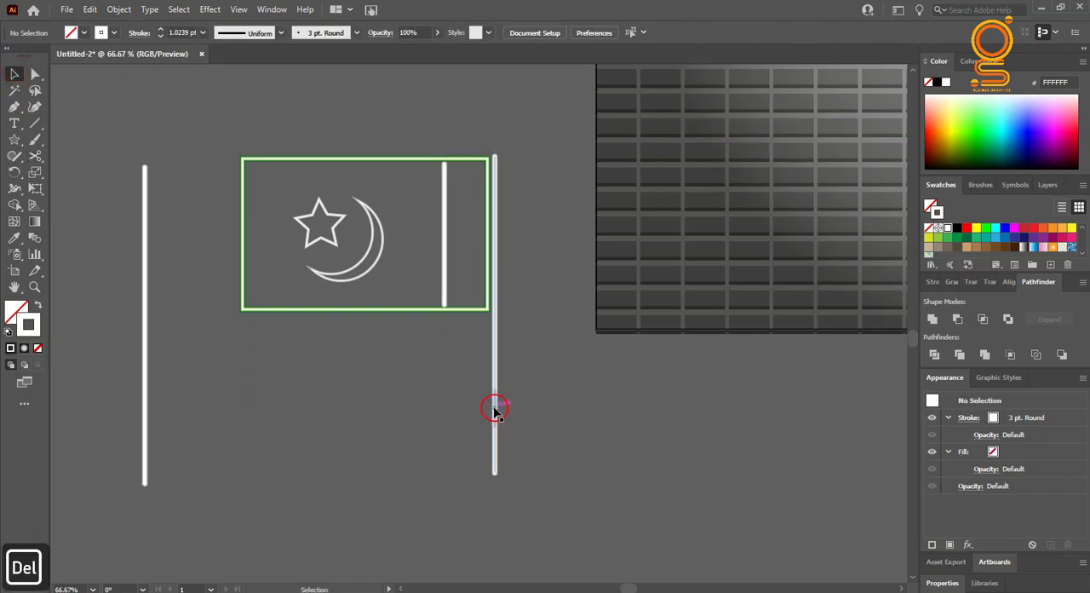
# Step: Cut the pole's CCCCCC outer line with Scissors and delete the section matching the gap in the white line
pyautogui.click(495, 409)
pyautogui.click(517, 431)
pyautogui.click(495, 408)
pyautogui.scroll(4, 496, 408)
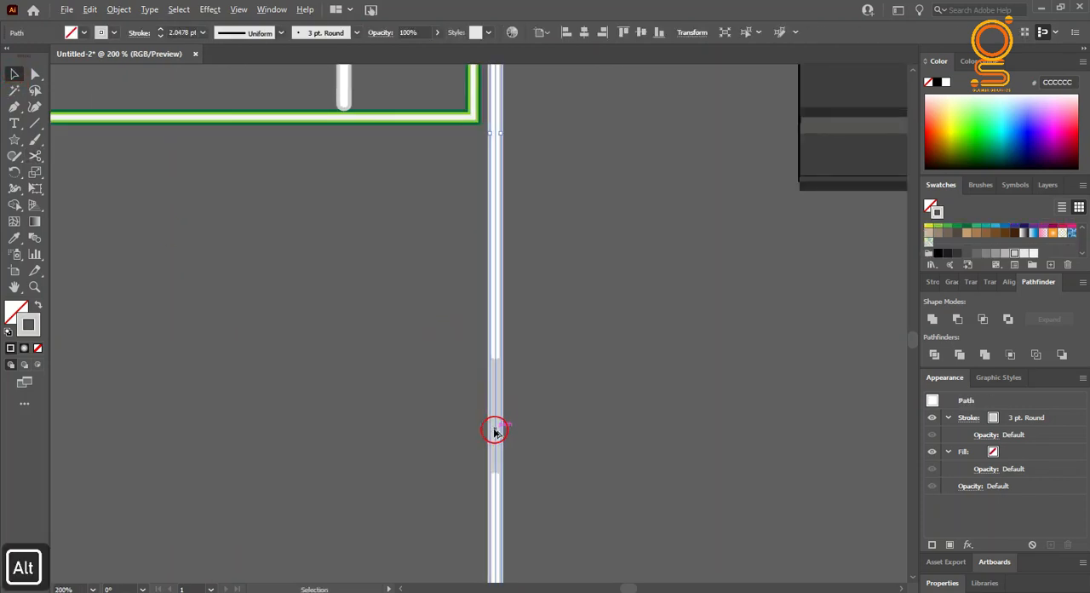
pyautogui.click(37, 155)
pyautogui.click(511, 320)
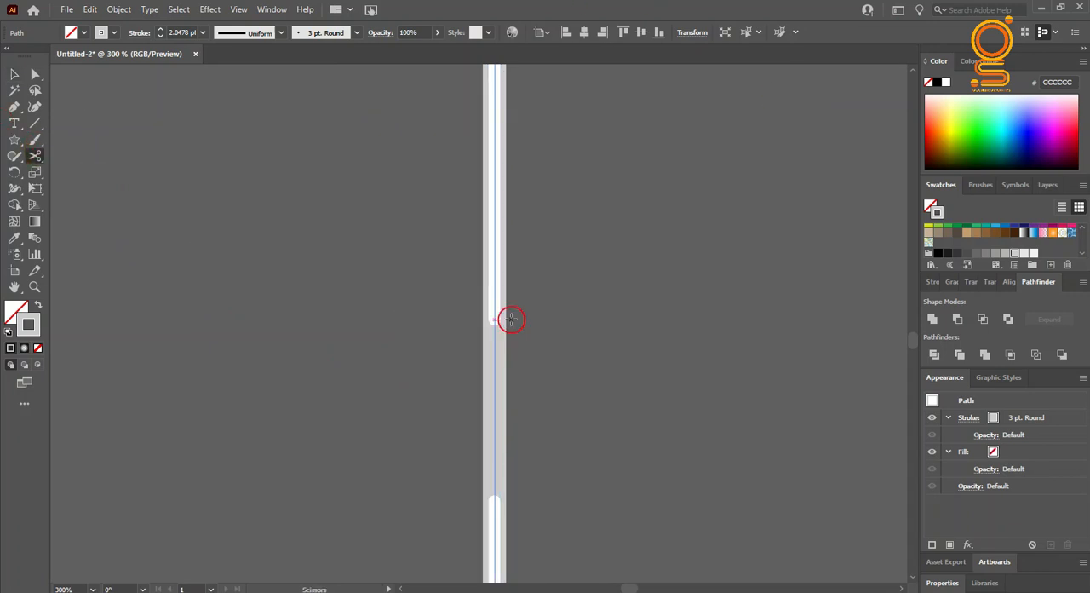
pyautogui.click(494, 325)
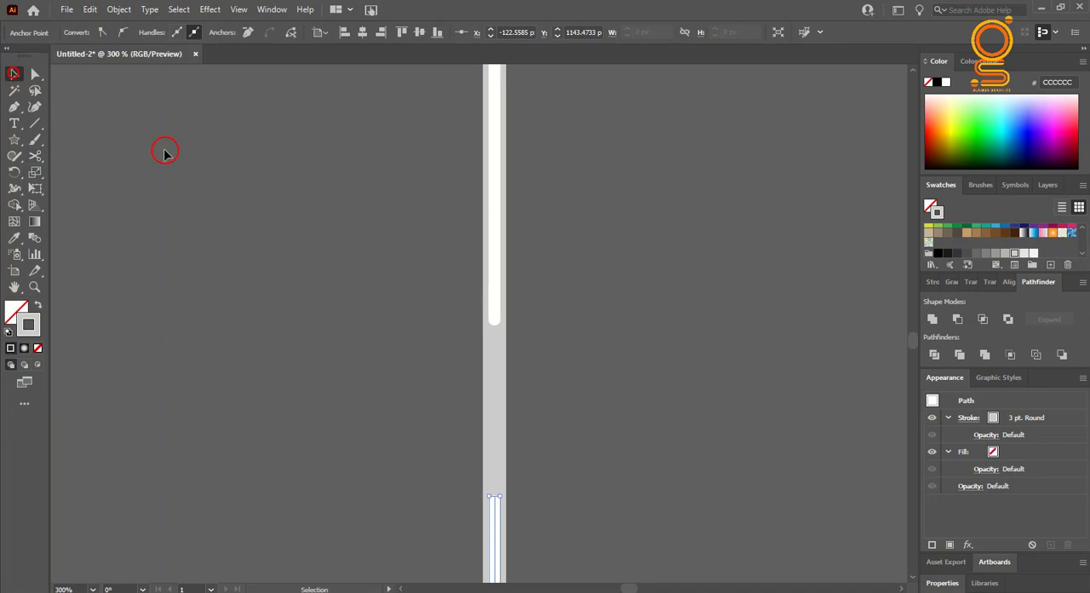
pyautogui.click(498, 426)
pyautogui.press('Delete')
pyautogui.scroll(-4, 505, 416)
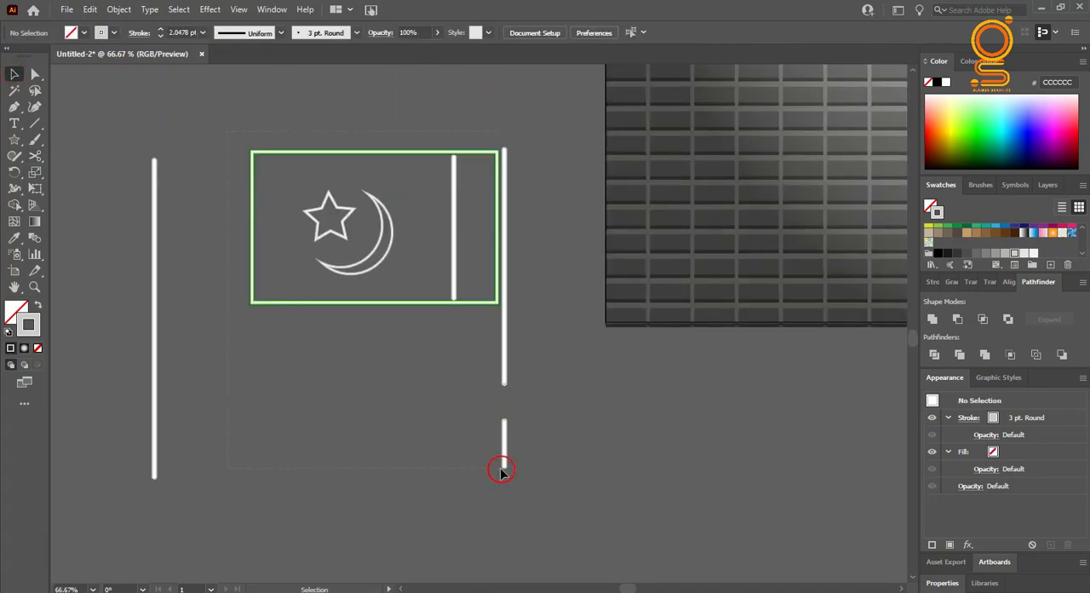
# Step: Duplicate the frame with its divider, star and crescent below the original, and group the copy
pyautogui.moveTo(500, 469); pyautogui.dragTo(496, 470)
pyautogui.moveTo(394, 291); pyautogui.dragTo(380, 501)
pyautogui.rightClick(405, 365)
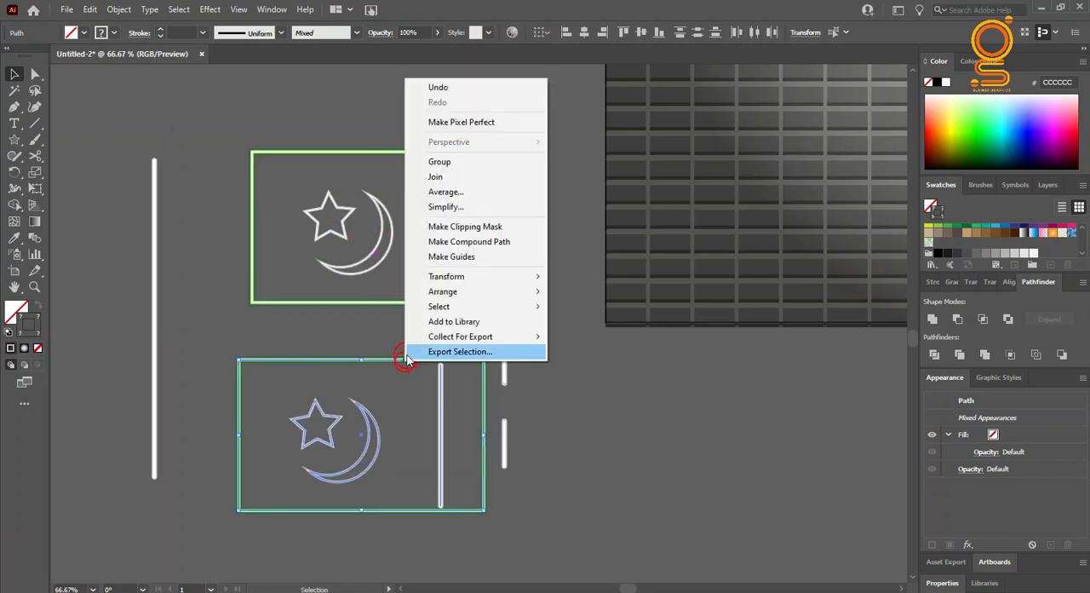
pyautogui.click(421, 161)
# Step: Move the grouped frame copy down and to the left, clear of the original frame and its cut pole
pyautogui.moveTo(418, 361); pyautogui.dragTo(213, 418)
pyautogui.rightClick(154, 288)
pyautogui.click(179, 367)
pyautogui.click(561, 404)
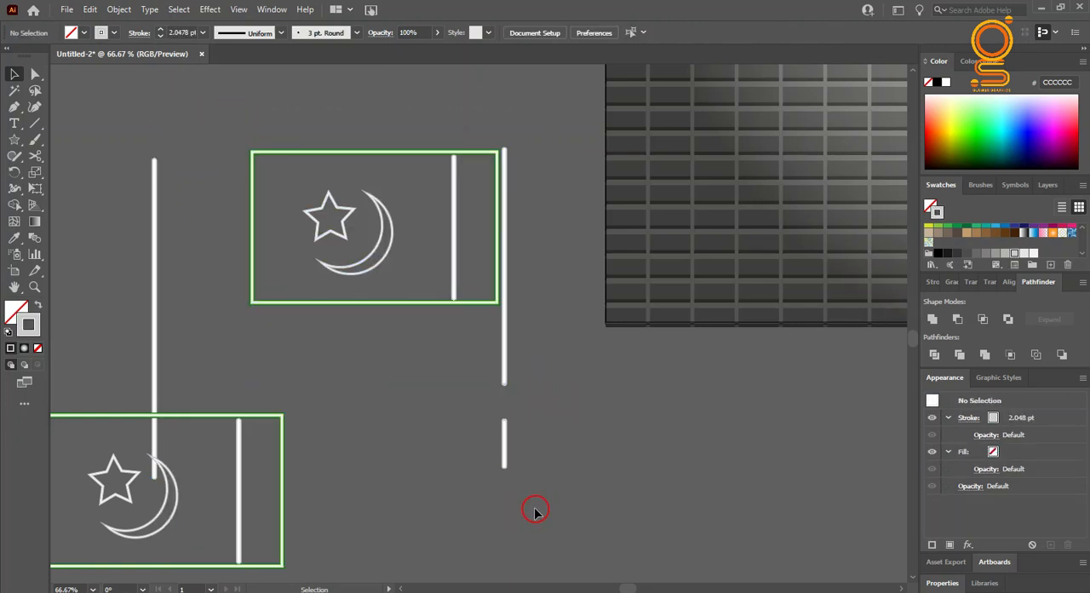
pyautogui.moveTo(279, 415); pyautogui.dragTo(160, 415)
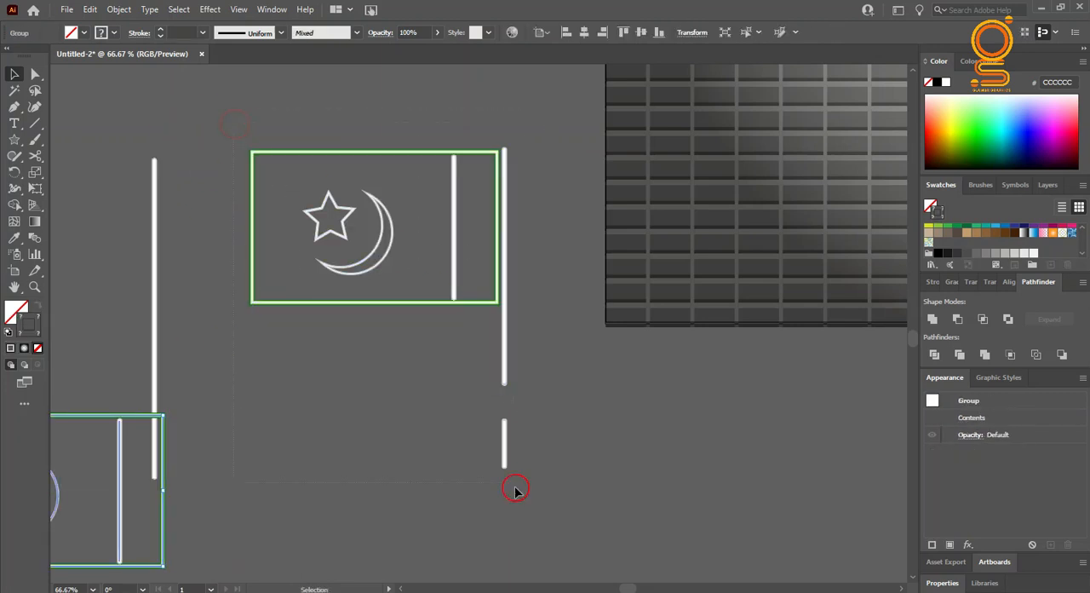
# Step: Group the original frame and its contents with the cut pole
pyautogui.moveTo(515, 491); pyautogui.dragTo(455, 253)
pyautogui.rightClick(448, 251)
pyautogui.click(503, 339)
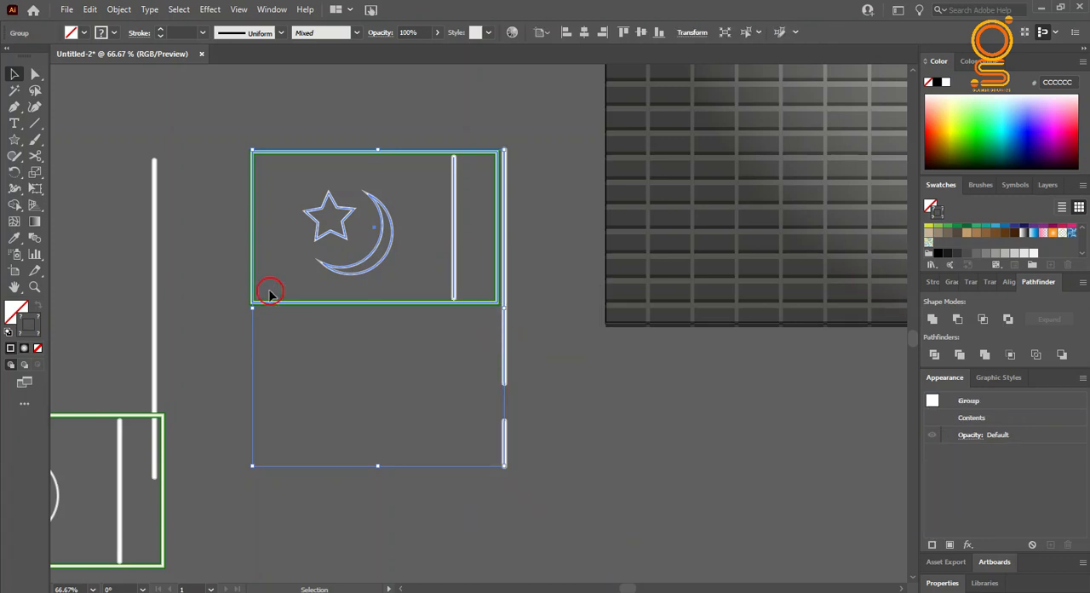
# Step: Move the cut-pole flag group onto the brick wall and shift the uncut pole into the clear space beside the wall
pyautogui.moveTo(384, 258); pyautogui.dragTo(771, 208)
pyautogui.moveTo(154, 310); pyautogui.dragTo(300, 310)
pyautogui.doubleClick(144, 416)
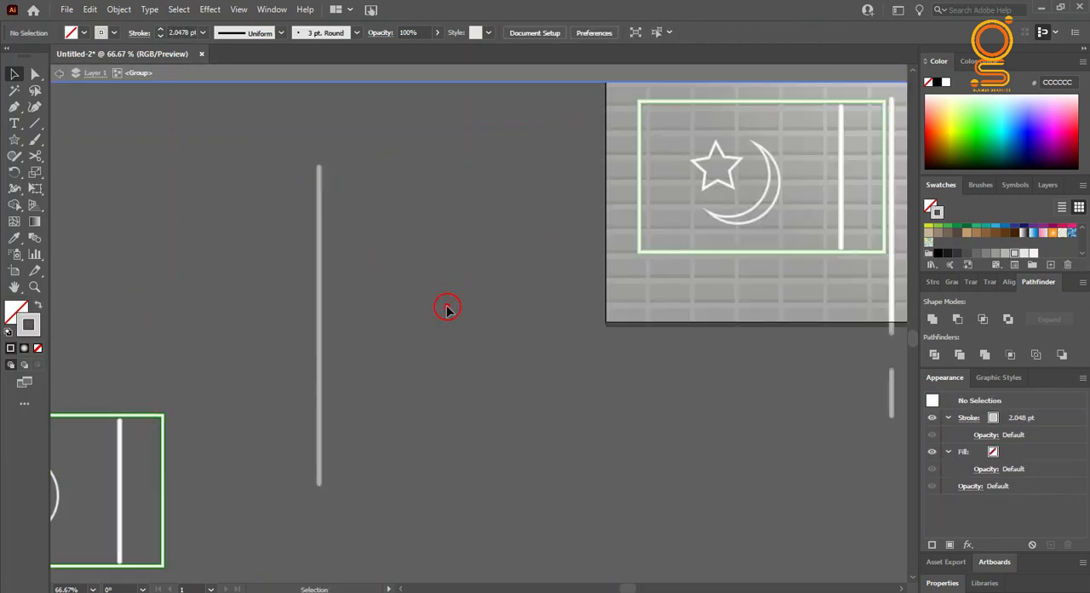
pyautogui.doubleClick(447, 309)
# Step: Move the grouped frame copy up to the uncut pole and reflect it across the vertical axis
pyautogui.moveTo(151, 421); pyautogui.dragTo(407, 176)
pyautogui.rightClick(407, 176)
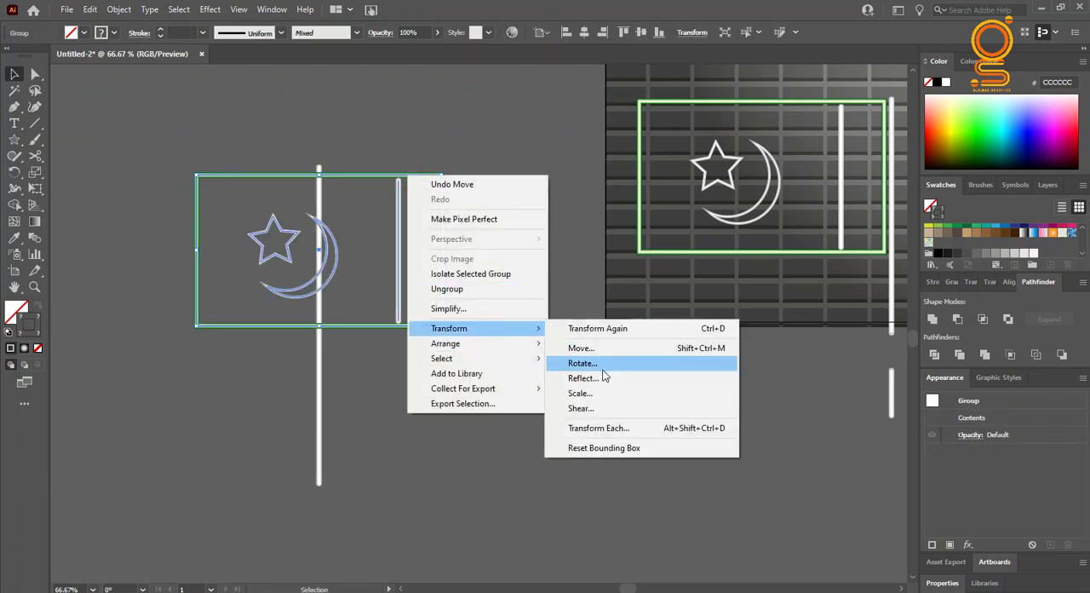
pyautogui.click(600, 380)
pyautogui.click(863, 465)
# Step: Place the mirrored frame against the right side of the uncut pole, slightly below the pole's upper end
pyautogui.moveTo(199, 263); pyautogui.dragTo(328, 256)
pyautogui.doubleClick(329, 256)
pyautogui.click(260, 277)
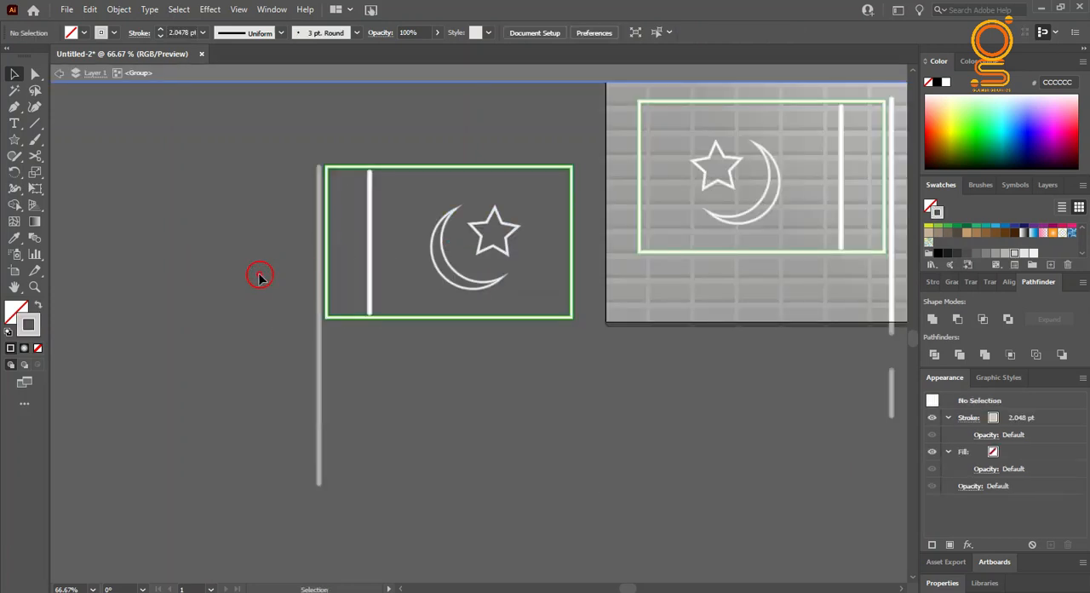
pyautogui.click(61, 75)
pyautogui.click(58, 73)
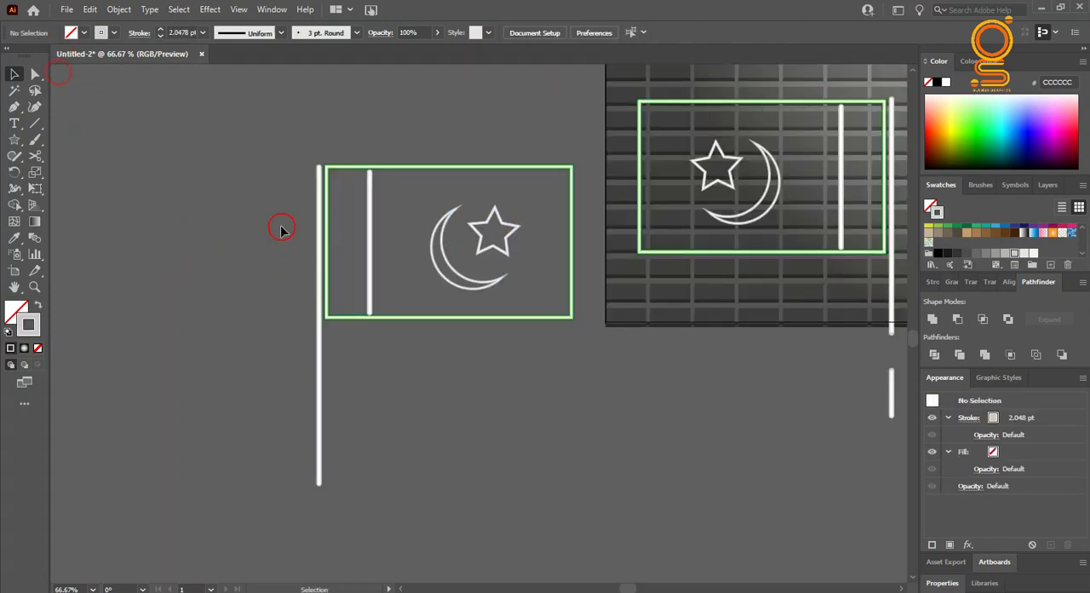
pyautogui.moveTo(329, 233); pyautogui.dragTo(326, 237)
pyautogui.click(273, 247)
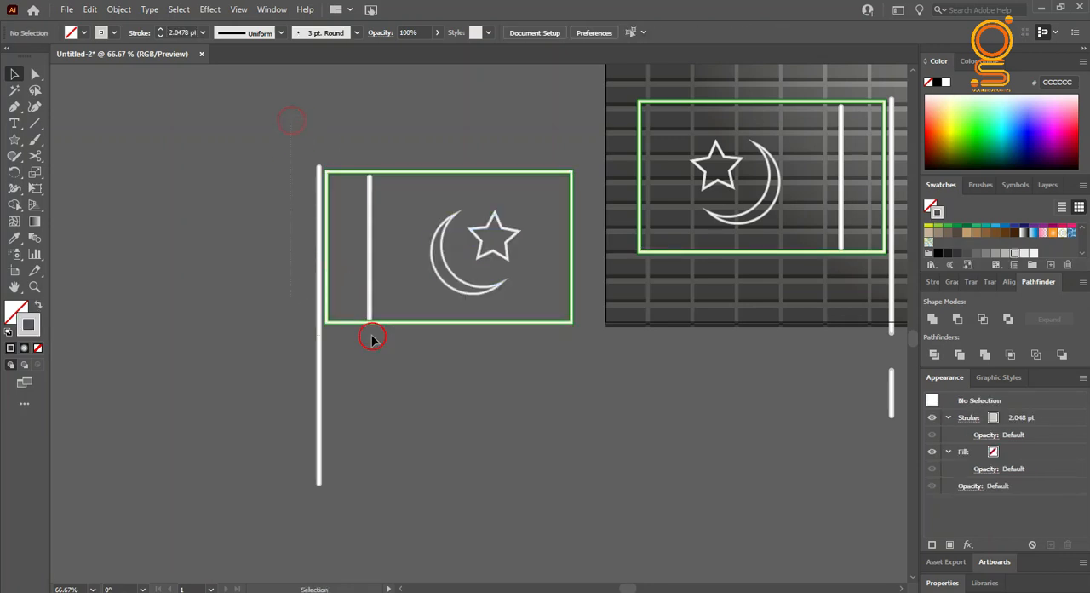
# Step: Group the mirrored frame and its contents with the uncut pole
pyautogui.click(369, 275)
pyautogui.rightClick(373, 275)
pyautogui.click(431, 374)
pyautogui.click(253, 364)
# Step: Place the cut-pole flag on the upper middle of the brick wall and rotate it so it leans left
pyautogui.hscroll(2, 249, 339)
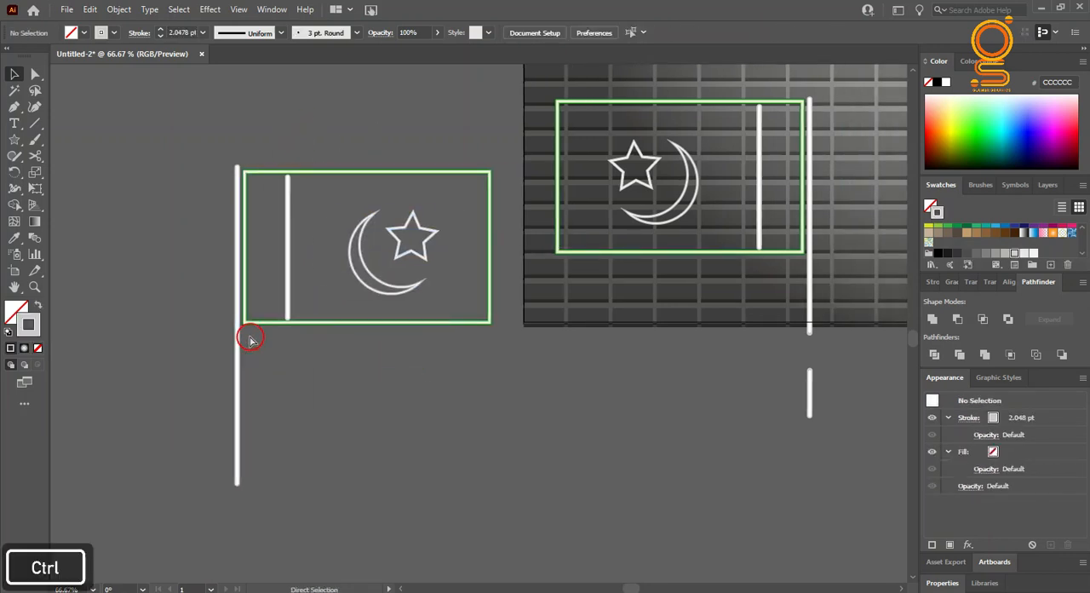
pyautogui.hscroll(5, 250, 339)
pyautogui.click(204, 201)
pyautogui.moveTo(232, 171); pyautogui.dragTo(296, 110)
pyautogui.hscroll(4, 511, 179)
pyautogui.scroll(4, 526, 180)
pyautogui.moveTo(435, 308); pyautogui.dragTo(573, 143)
pyautogui.scroll(-2, 573, 143)
pyautogui.scroll(4, 639, 153)
pyautogui.moveTo(572, 376); pyautogui.dragTo(641, 264)
pyautogui.moveTo(626, 216); pyautogui.dragTo(600, 186)
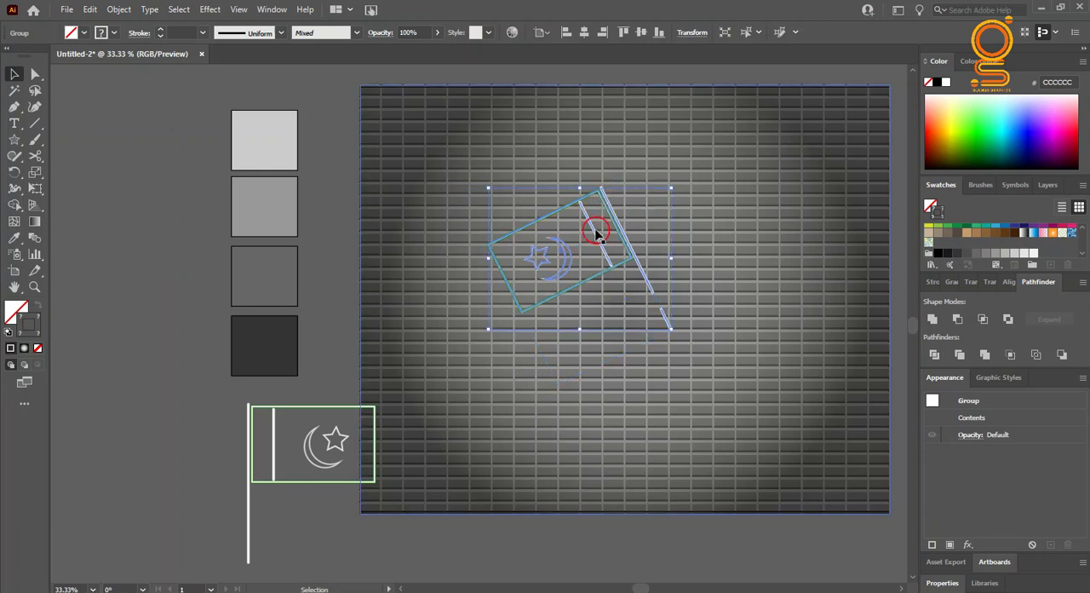
# Step: Place the mirrored flag on the wall leaning right with its pole through the other pole's gap, and fine-tune the left flag's tilt
pyautogui.moveTo(329, 417); pyautogui.dragTo(744, 193)
pyautogui.moveTo(665, 178); pyautogui.dragTo(681, 214)
pyautogui.click(601, 193)
pyautogui.hotkey('ctrl', 'z')
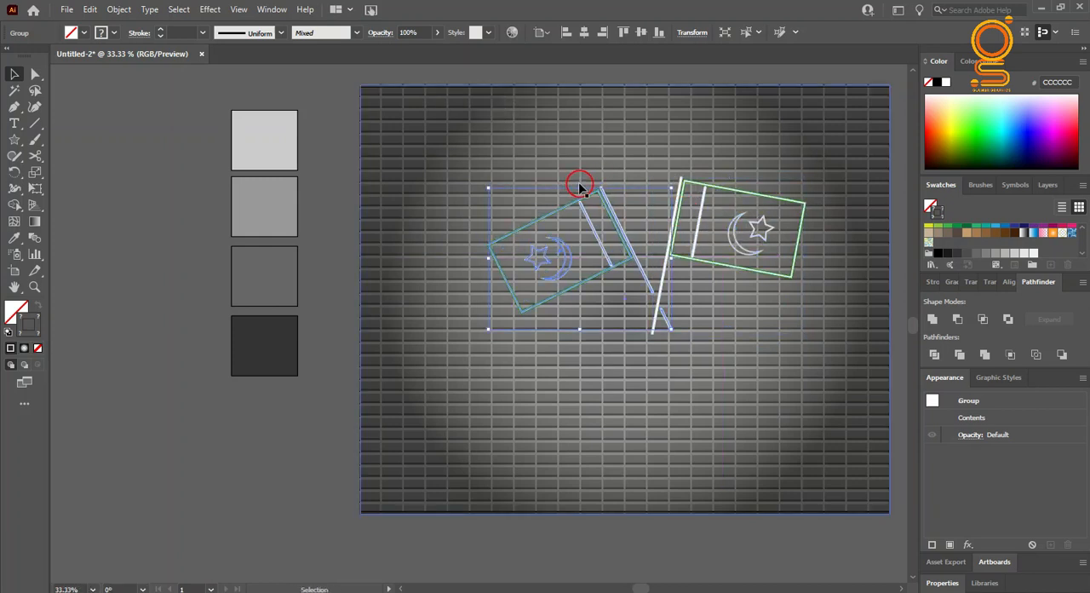
pyautogui.moveTo(623, 245); pyautogui.dragTo(630, 234)
pyautogui.click(678, 204)
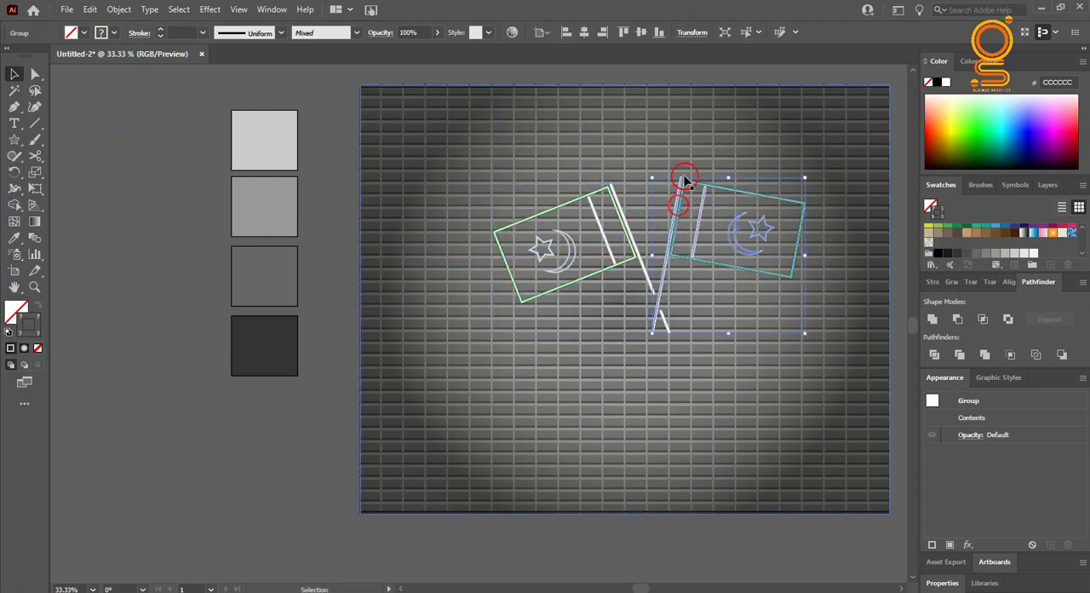
pyautogui.click(318, 438)
# Step: Group the two crossed flags together
pyautogui.click(563, 271)
pyautogui.keyDown('shift'); pyautogui.click(674, 250); pyautogui.keyUp('shift')
pyautogui.rightClick(699, 258)
pyautogui.click(735, 380)
pyautogui.click(214, 461)
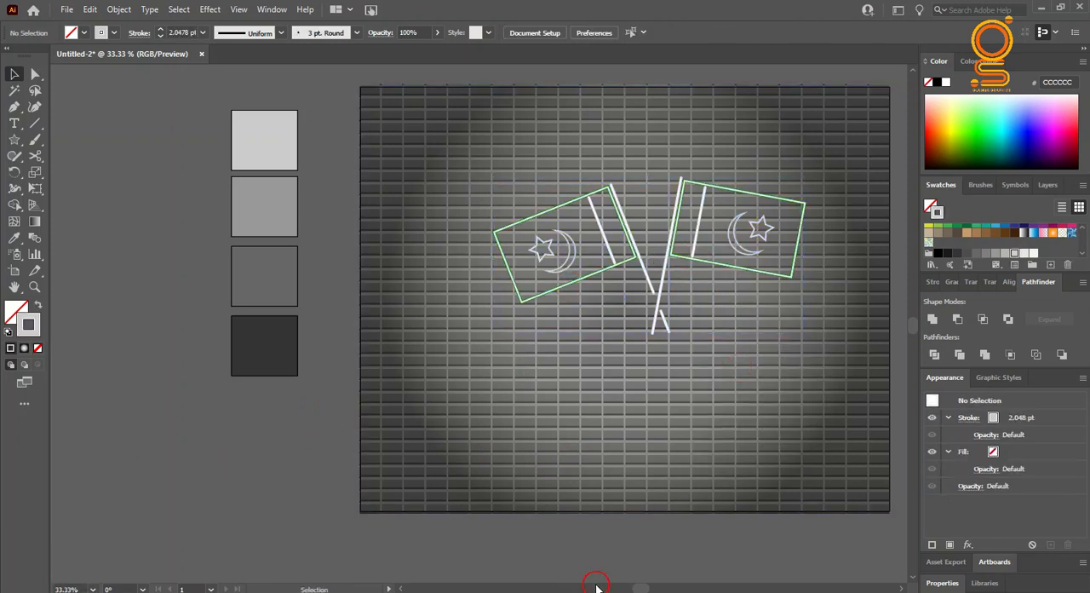
# Step: Move the grouped crossed flags slightly left and up to centre them in the upper half of the wall
pyautogui.moveTo(640, 588); pyautogui.dragTo(649, 589)
pyautogui.click(11, 312)
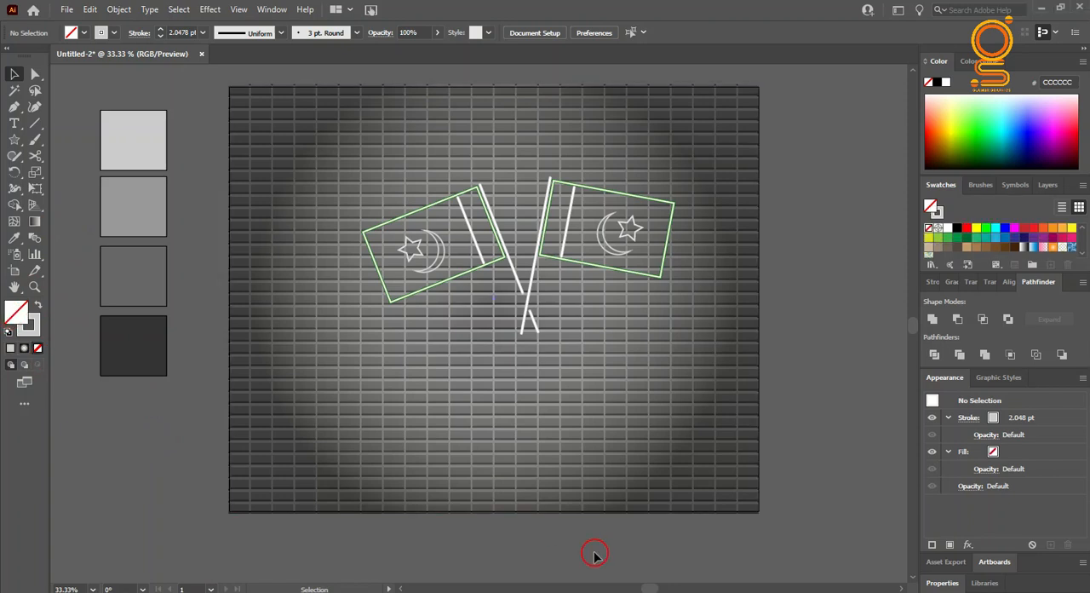
pyautogui.click(518, 282)
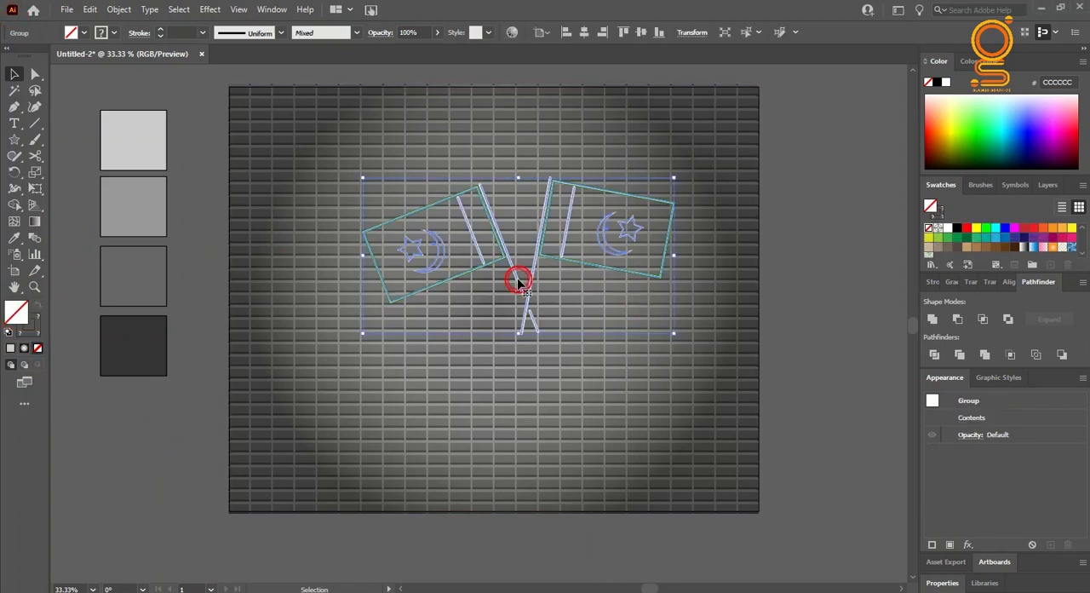
pyautogui.moveTo(518, 282); pyautogui.dragTo(496, 277)
pyautogui.click(207, 171)
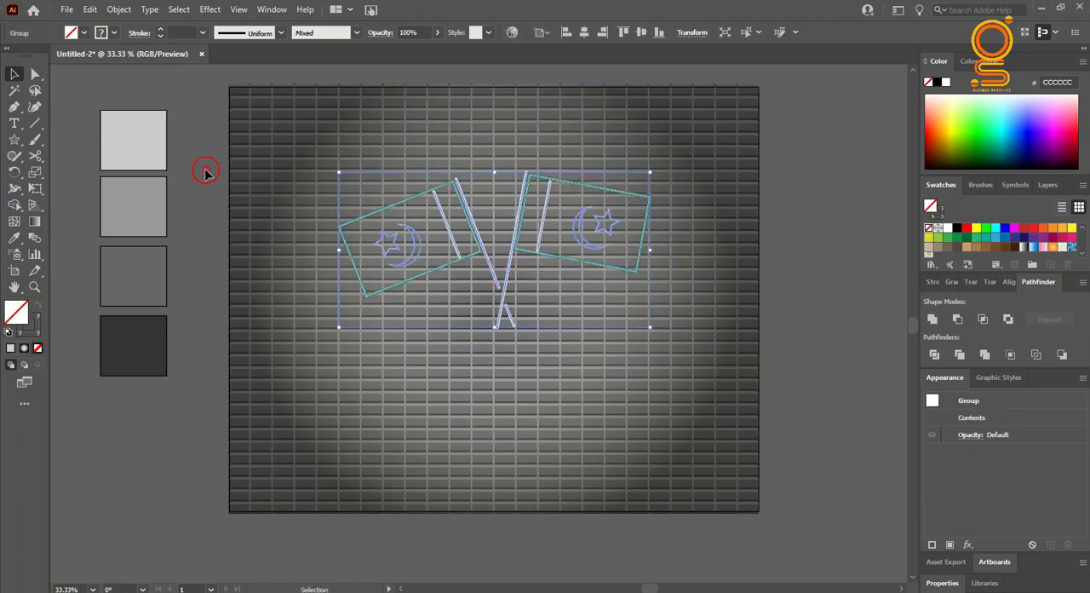
# Step: Add a text line reading PAKISTAN on the wall below the flags
pyautogui.click(371, 375)
pyautogui.write('pakistan')
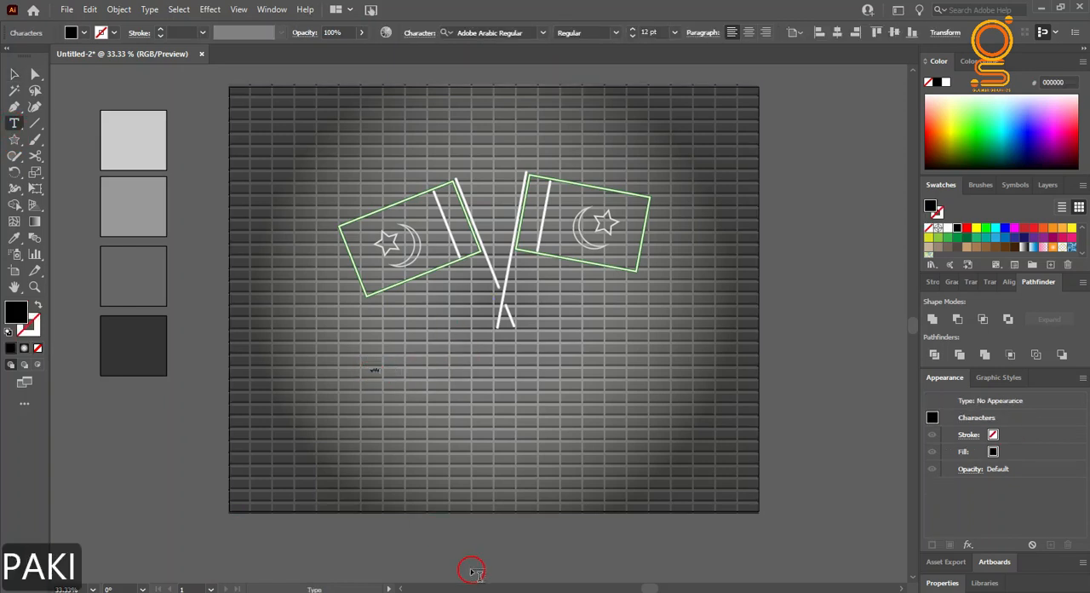
pyautogui.click(14, 74)
# Step: Scale the PAKISTAN text up to about 127 pt in Myriad Pro Regular
pyautogui.click(385, 375)
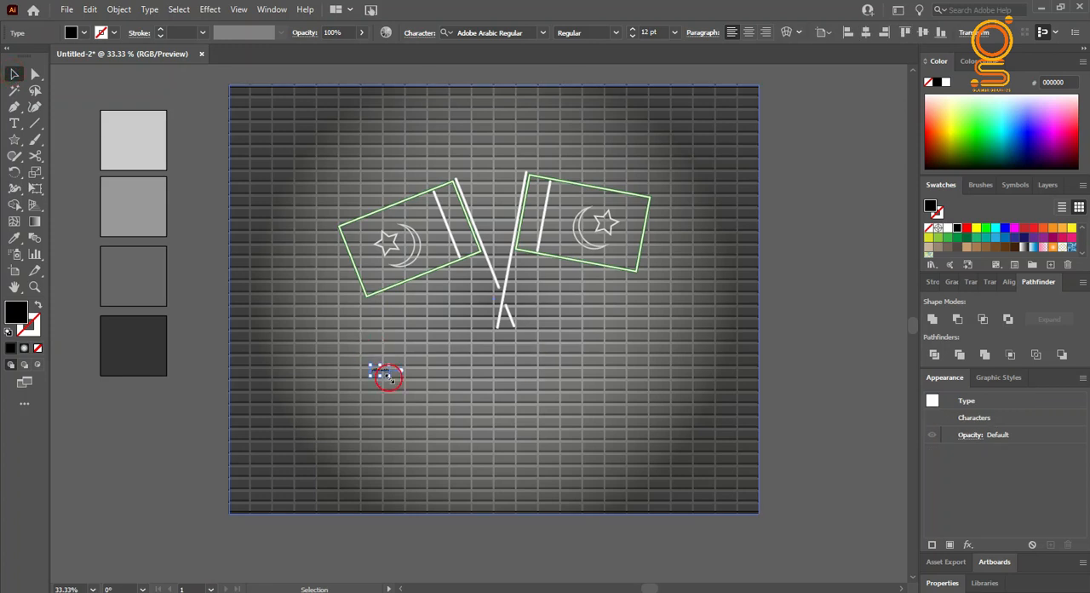
pyautogui.moveTo(387, 377); pyautogui.dragTo(583, 448)
pyautogui.moveTo(540, 394); pyautogui.dragTo(546, 397)
pyautogui.click(159, 437)
pyautogui.hotkey('ctrl', 'z')
pyautogui.click(193, 459)
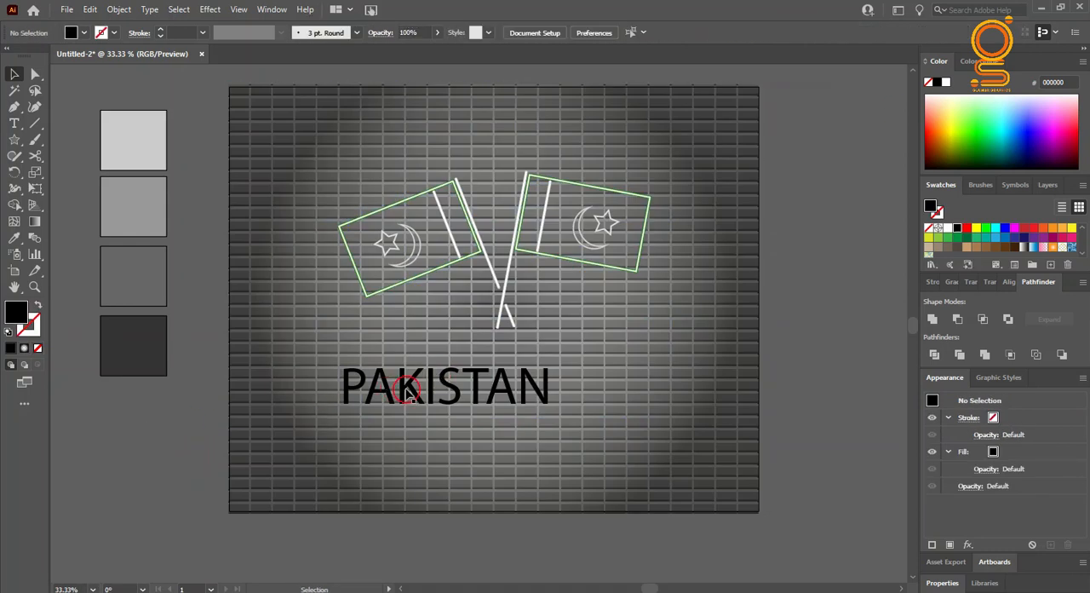
# Step: Centre the PAKISTAN text directly beneath the crossed poles and stack two copies of it below
pyautogui.moveTo(412, 390); pyautogui.dragTo(518, 356)
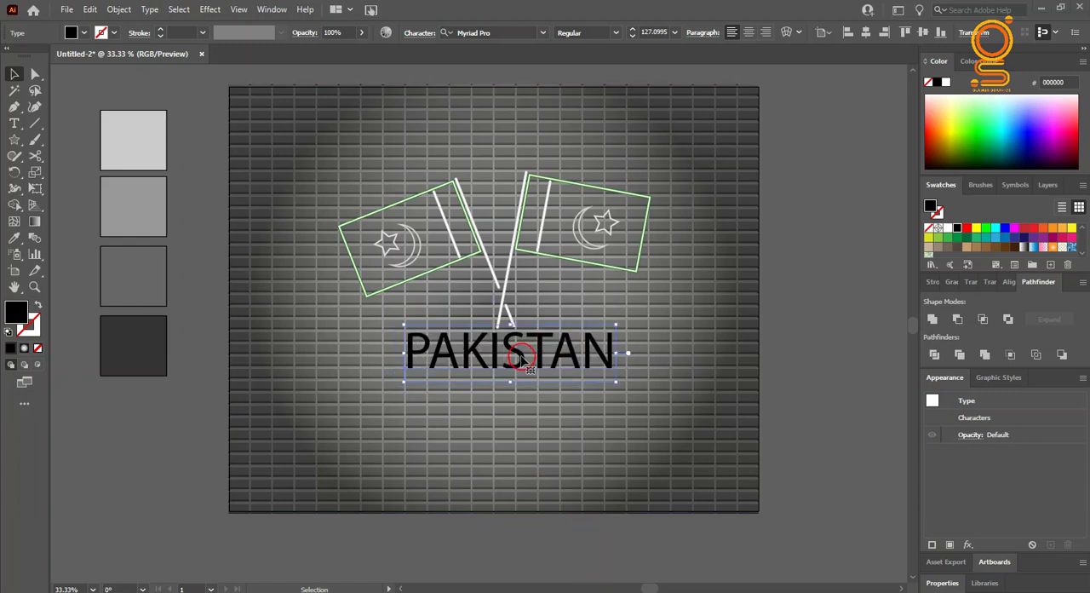
pyautogui.moveTo(522, 358); pyautogui.dragTo(516, 444)
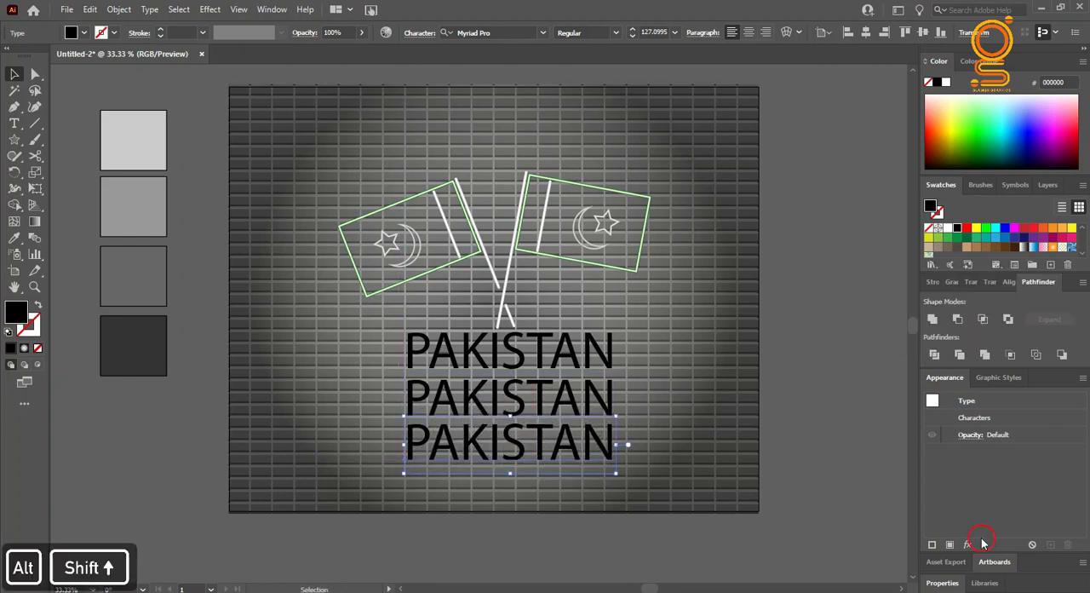
# Step: Replace the middle PAKISTAN line with the word INDEPENDANCE
pyautogui.doubleClick(444, 406)
pyautogui.moveTo(418, 407); pyautogui.dragTo(623, 425)
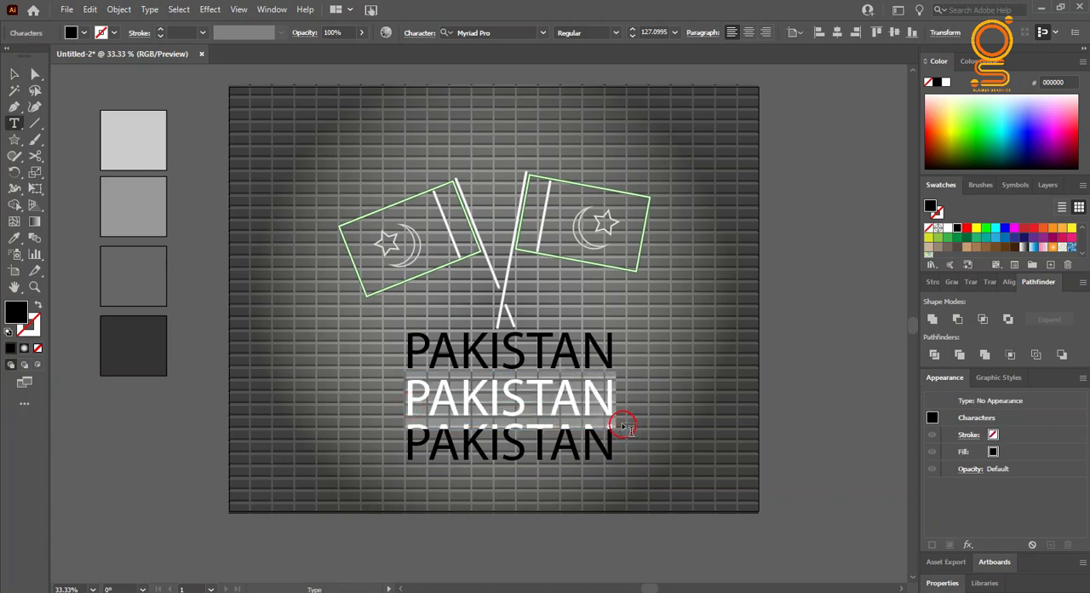
pyautogui.write('IND')
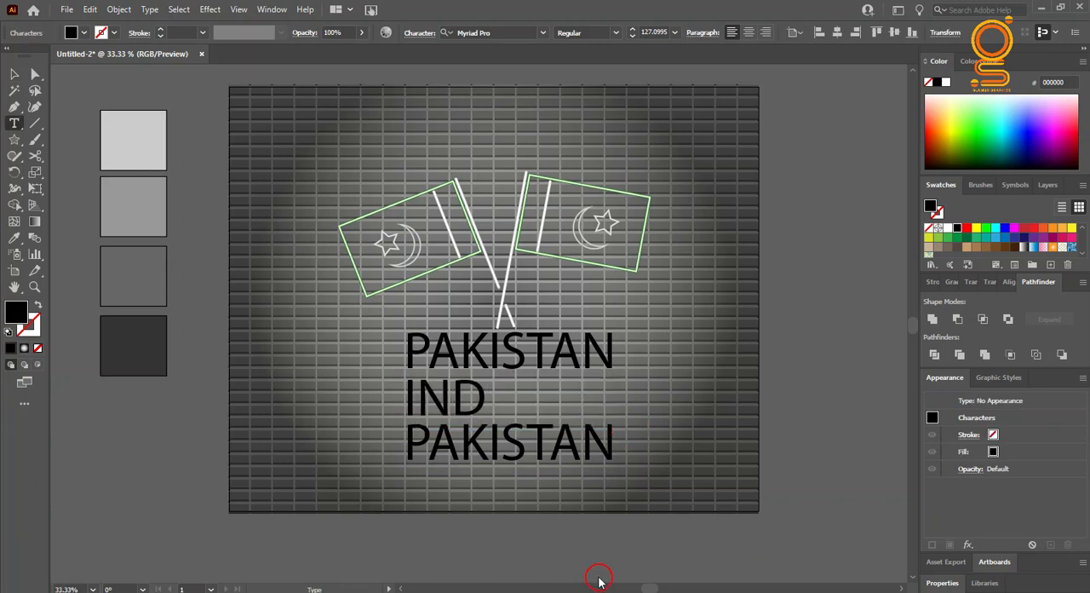
pyautogui.write('NDANC')
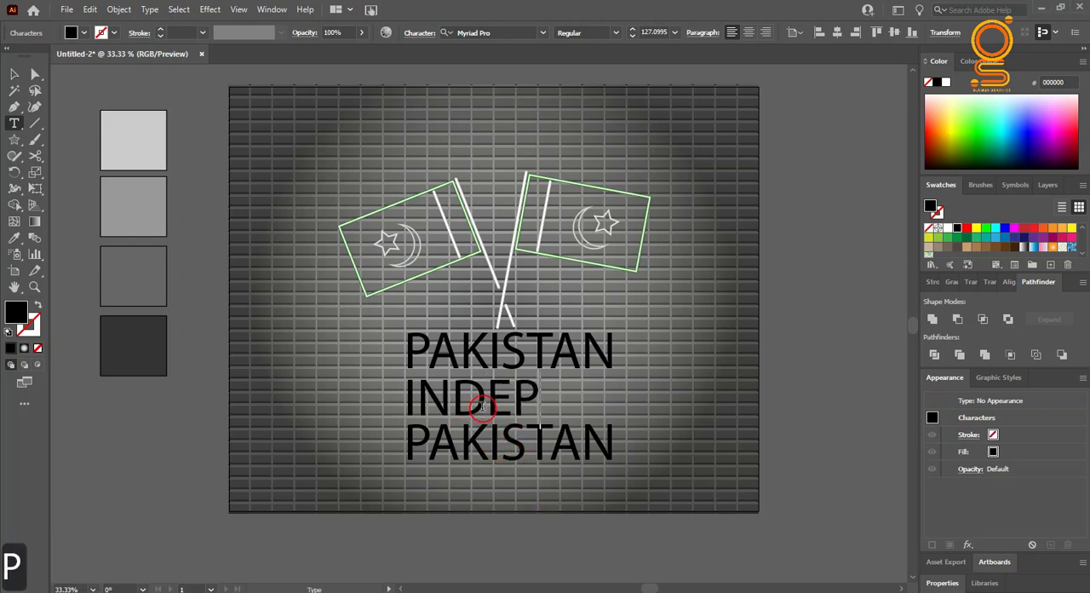
pyautogui.write('ENDANCE')
# Step: Replace the lowest PAKISTAN line with the word DAY
pyautogui.moveTo(413, 451); pyautogui.dragTo(615, 462)
pyautogui.write('DAY')
pyautogui.click(13, 74)
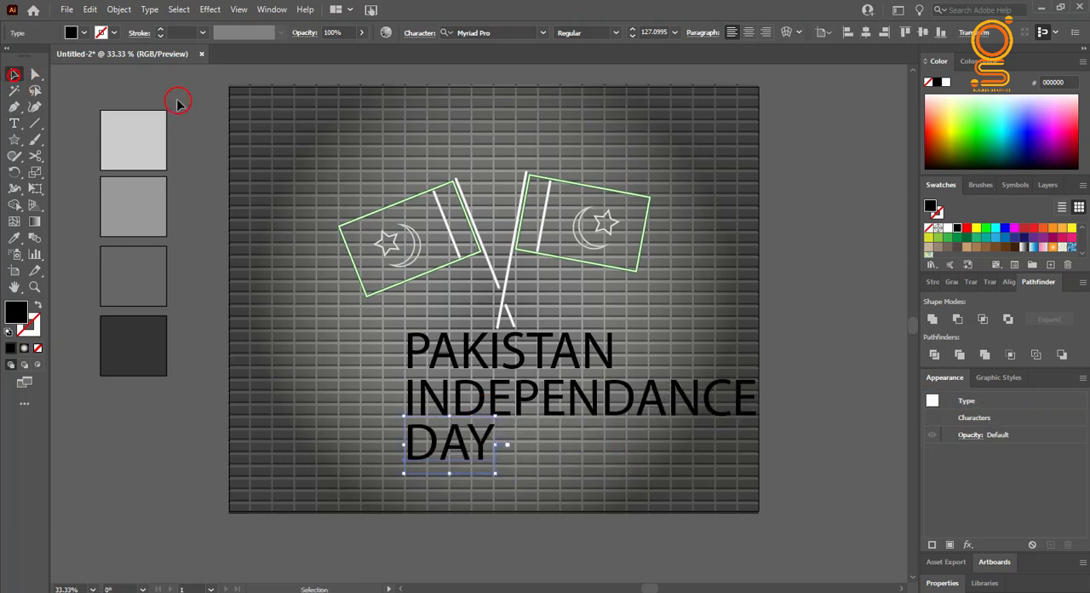
# Step: Centre the INDEPENDANCE and DAY lines beneath PAKISTAN
pyautogui.moveTo(554, 393); pyautogui.dragTo(480, 389)
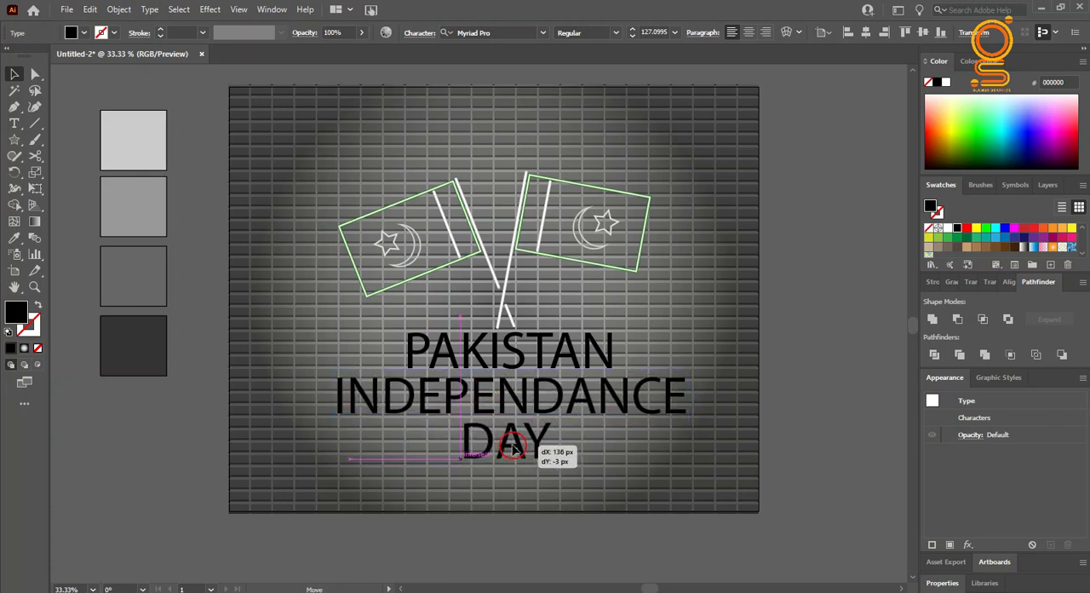